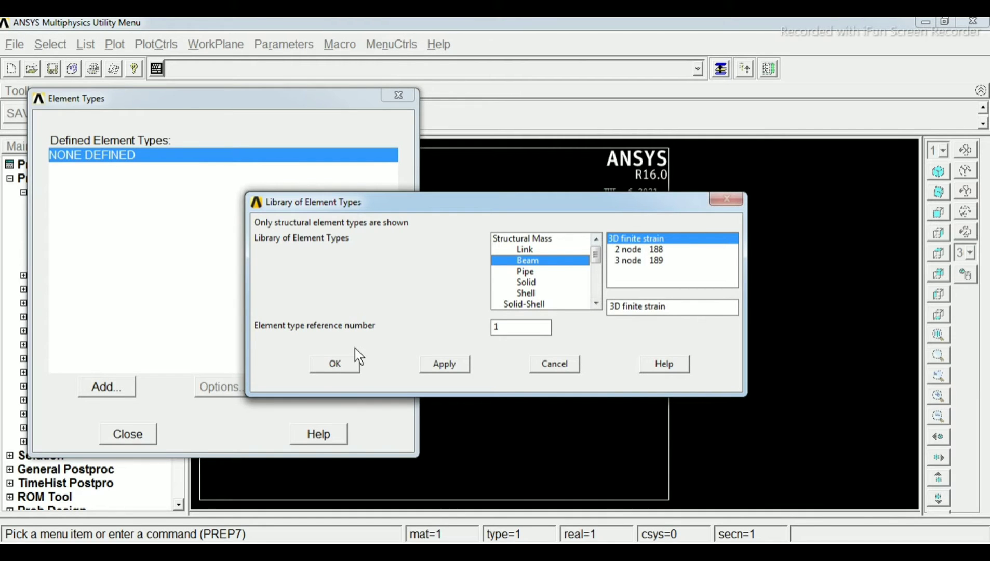
Add a BEAM188 element as element type reference number 1 and finish defining element types
{"action": "left_click", "coordinate": [335, 364]}
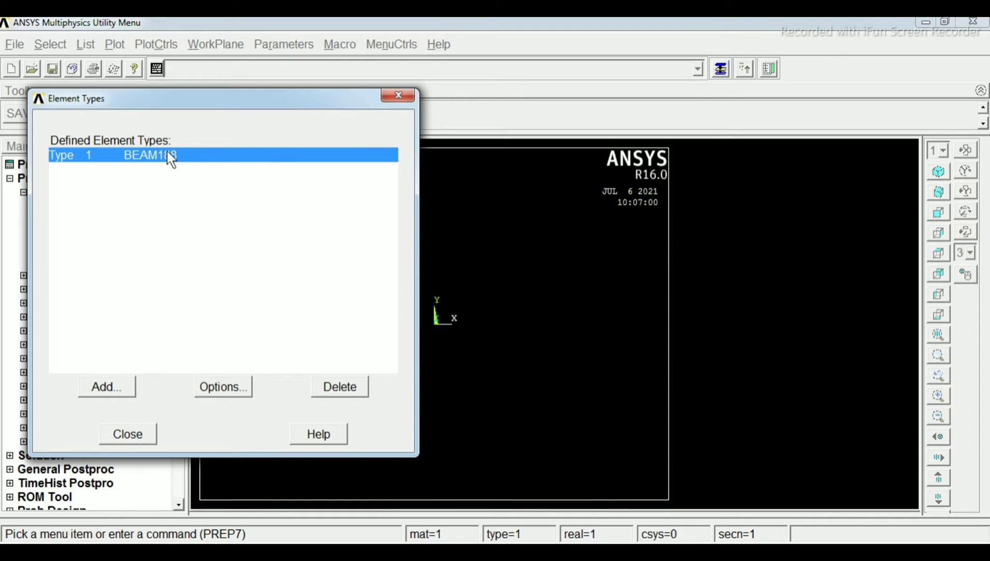
{"action": "left_click", "coordinate": [139, 432]}
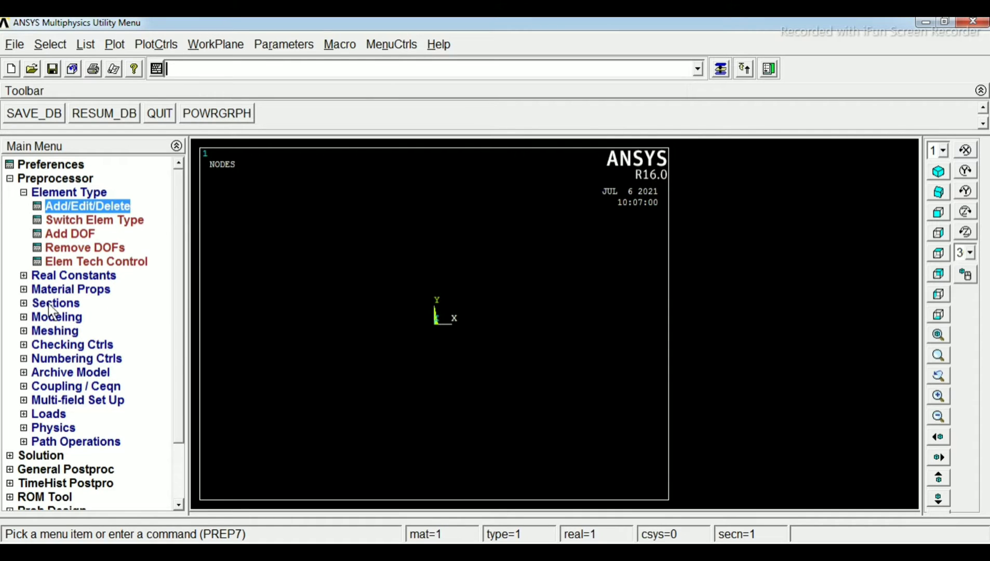
Start a structural linear elastic isotropic model for material number 1 and set its EX to 200e6
{"action": "left_click", "coordinate": [23, 289]}
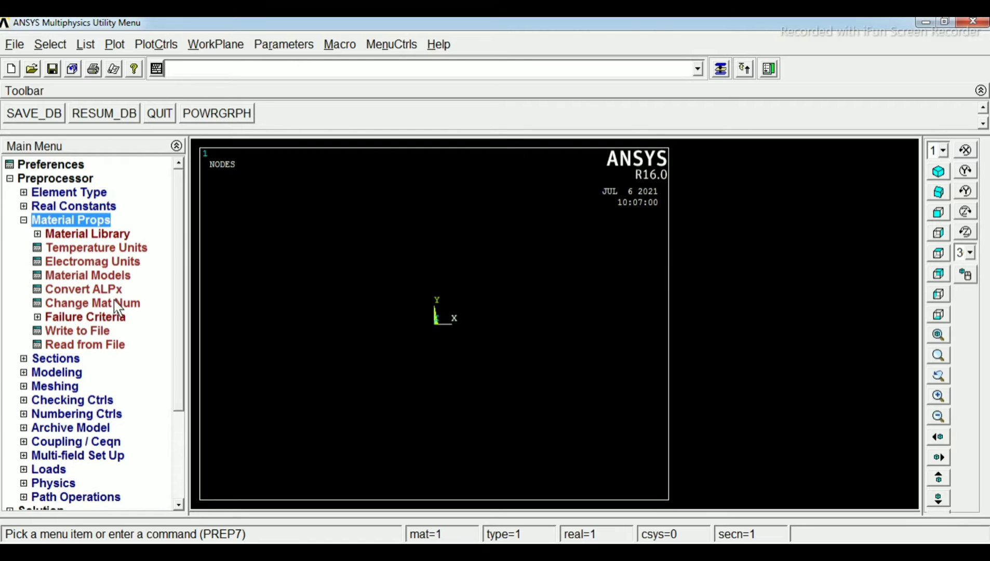
{"action": "left_click", "coordinate": [84, 274]}
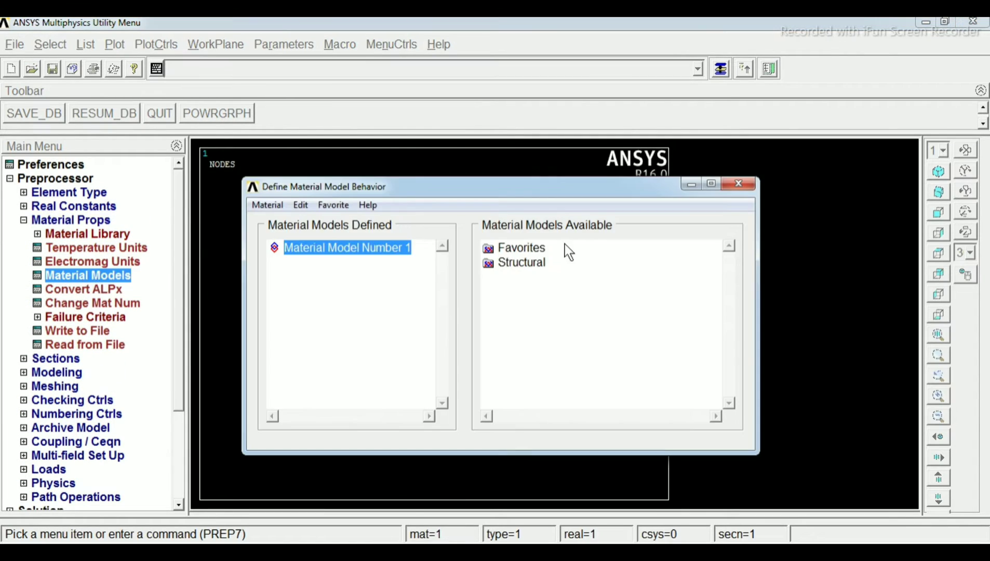
{"action": "double_click", "coordinate": [500, 264]}
{"action": "double_click", "coordinate": [543, 277]}
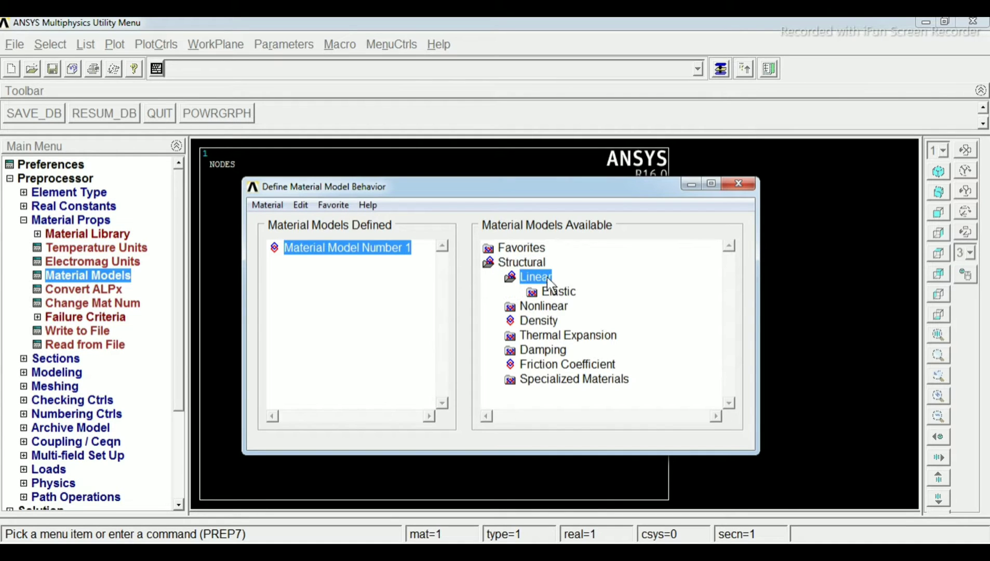
{"action": "double_click", "coordinate": [555, 291]}
{"action": "double_click", "coordinate": [571, 305]}
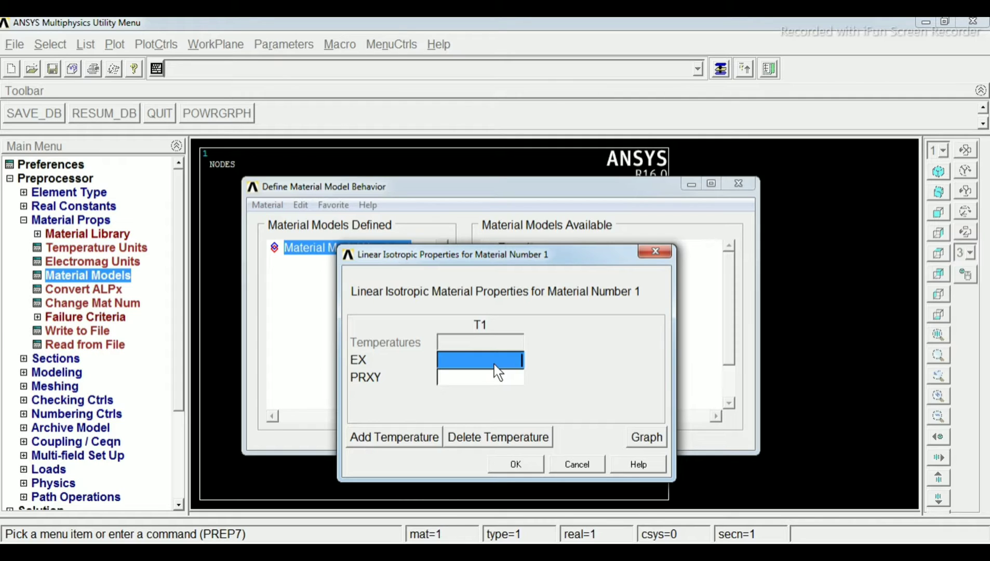
{"action": "type", "text": "200"}
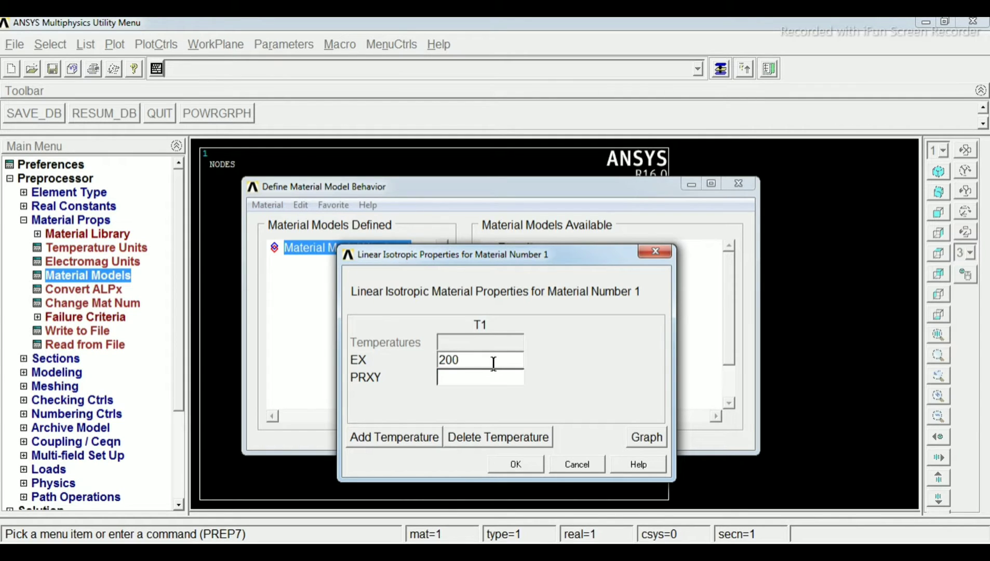
{"action": "type", "text": "e6"}
{"action": "left_click_drag", "start_coordinate": [500, 255], "coordinate": [511, 202]}
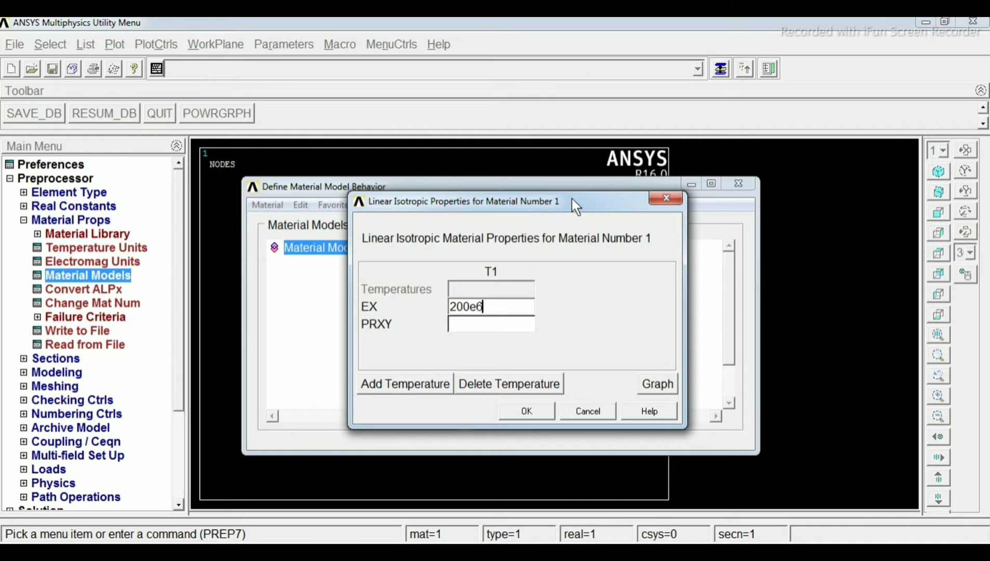
{"action": "left_click_drag", "start_coordinate": [576, 202], "coordinate": [590, 198]}
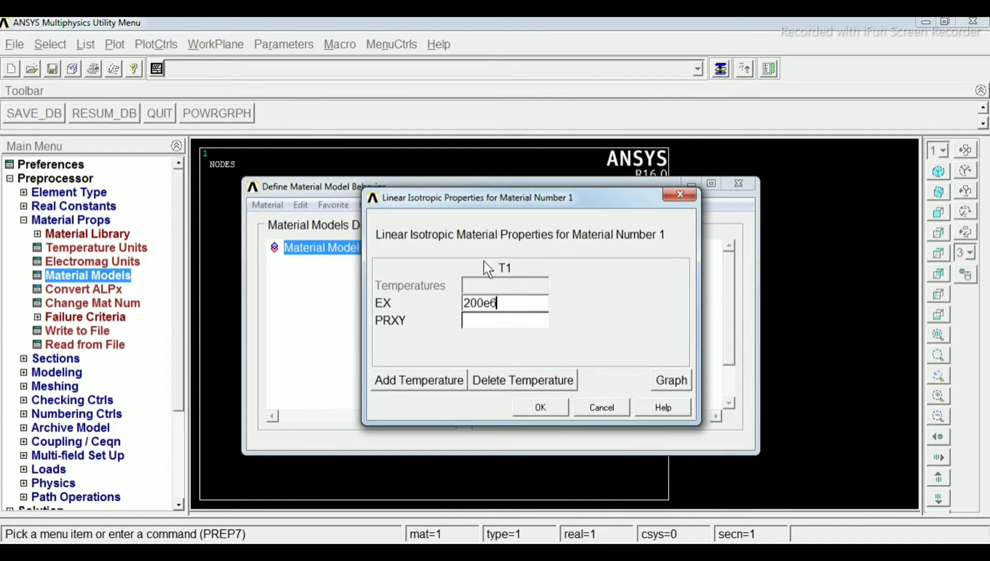
Set PRXY to 0.3 for material number 1, accept the isotropic properties and finish defining material models
{"action": "left_click", "coordinate": [471, 323]}
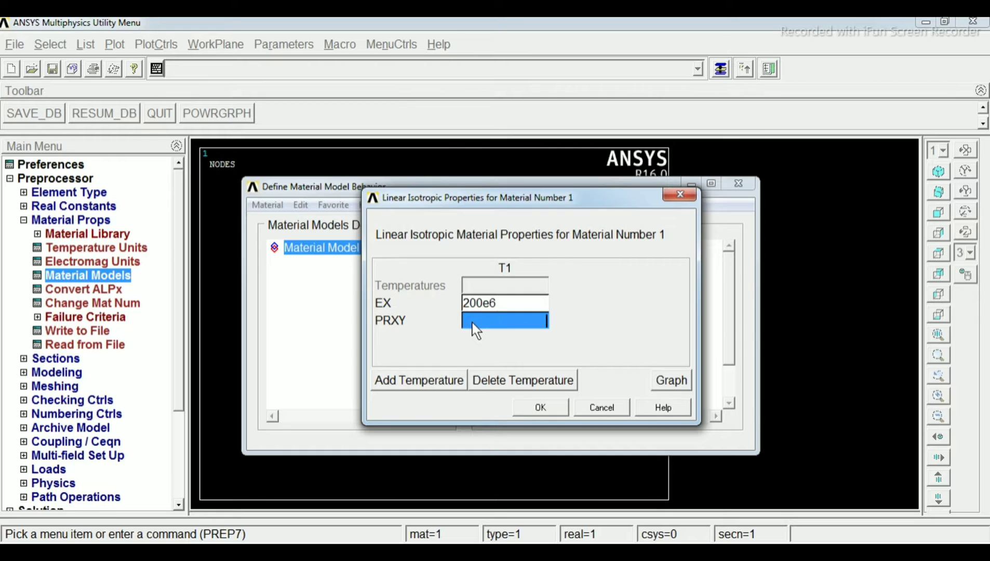
{"action": "type", "text": "0.3"}
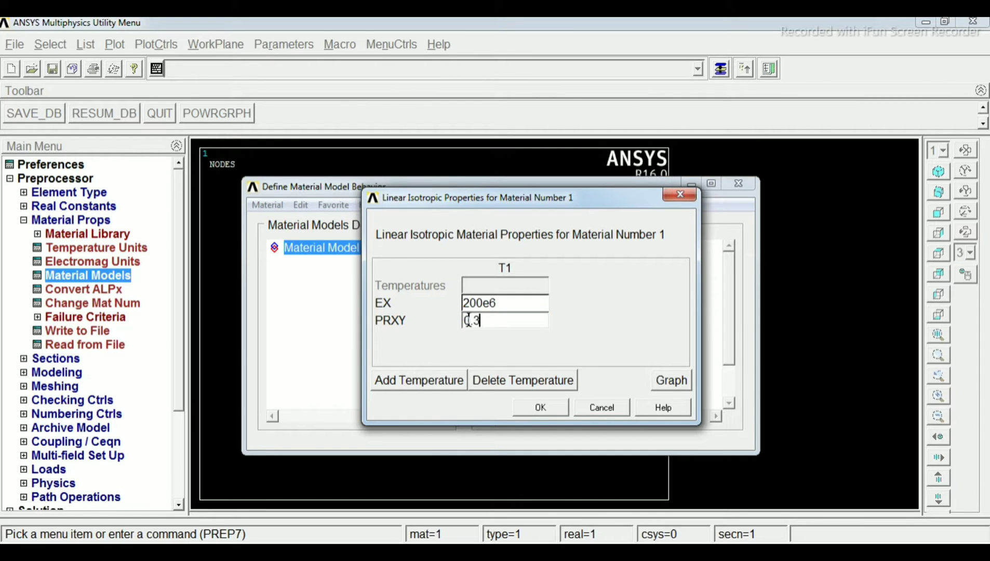
{"action": "left_click", "coordinate": [537, 406]}
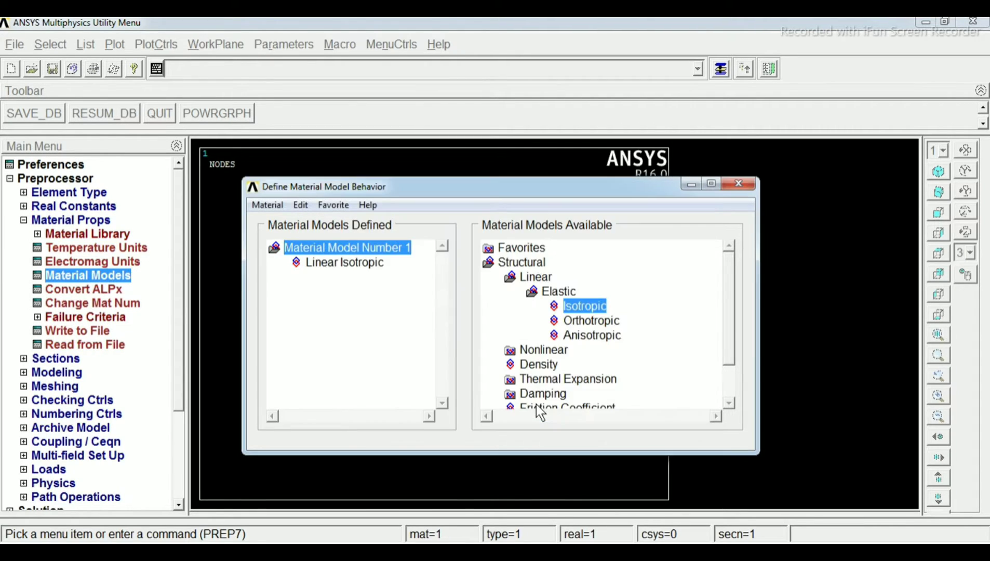
{"action": "left_click", "coordinate": [730, 184]}
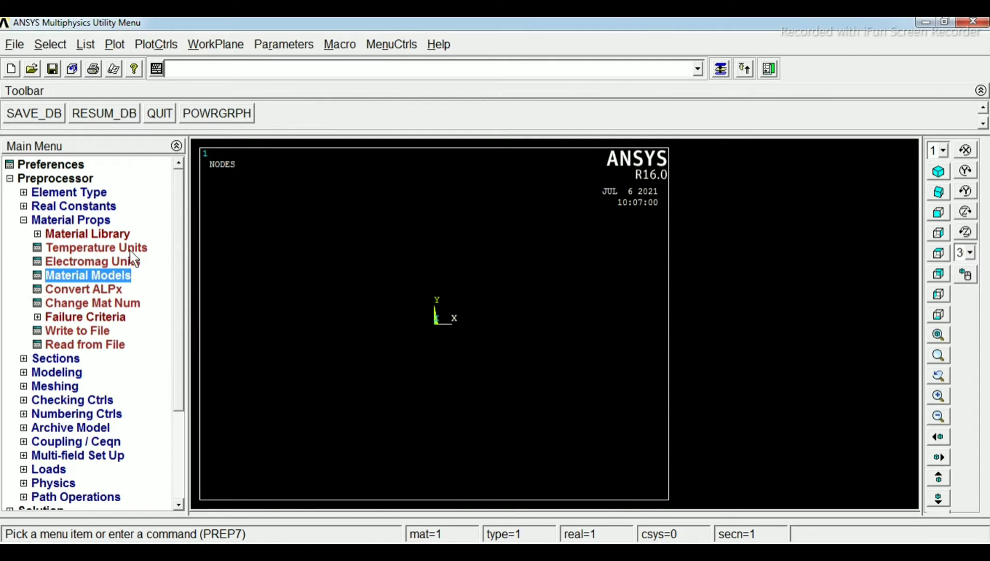
Define common beam section ID 1 as a solid rectangle with B 0.1 and H 0.06
{"action": "left_click", "coordinate": [21, 217]}
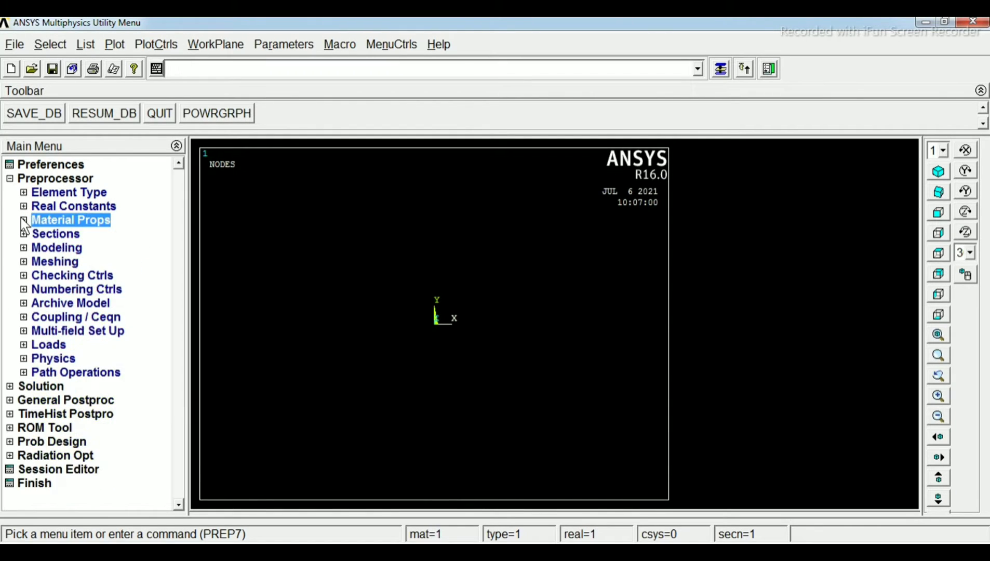
{"action": "left_click", "coordinate": [52, 234]}
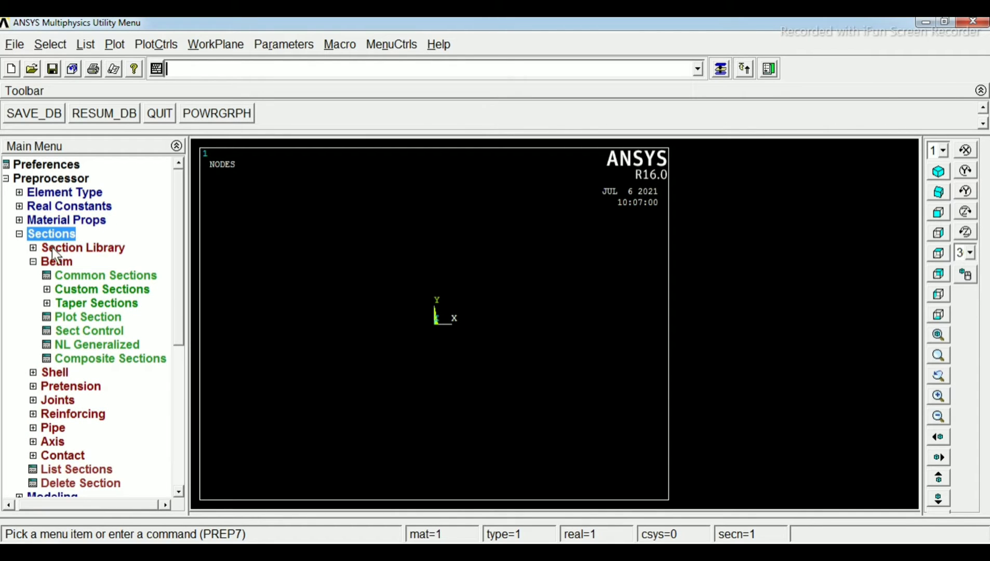
{"action": "left_click", "coordinate": [79, 274]}
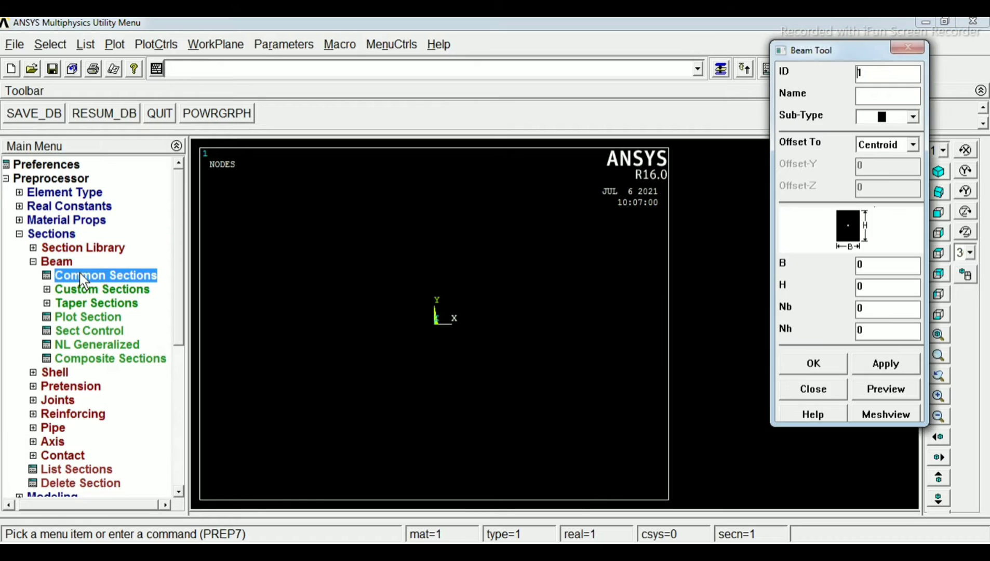
{"action": "left_click", "coordinate": [912, 117]}
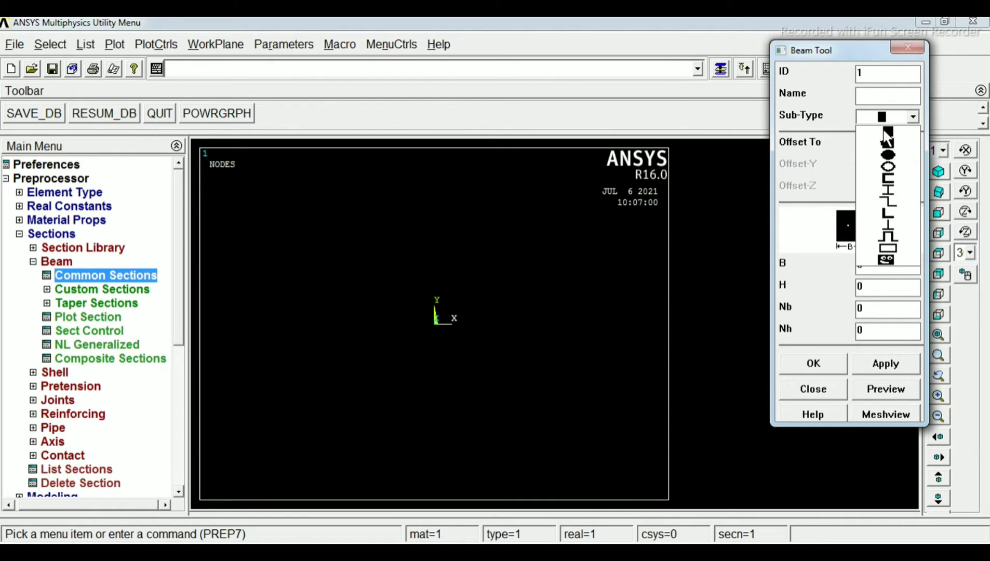
{"action": "left_click", "coordinate": [886, 131]}
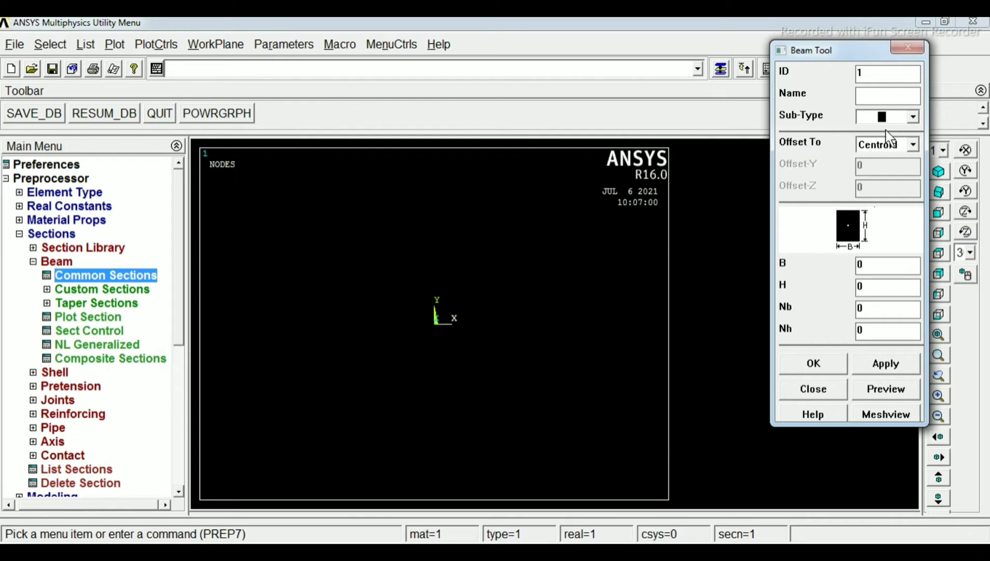
{"action": "left_click", "coordinate": [883, 264]}
{"action": "type", "text": ".1"}
{"action": "left_click", "coordinate": [884, 288]}
{"action": "type", "text": ".06"}
{"action": "left_click", "coordinate": [814, 363]}
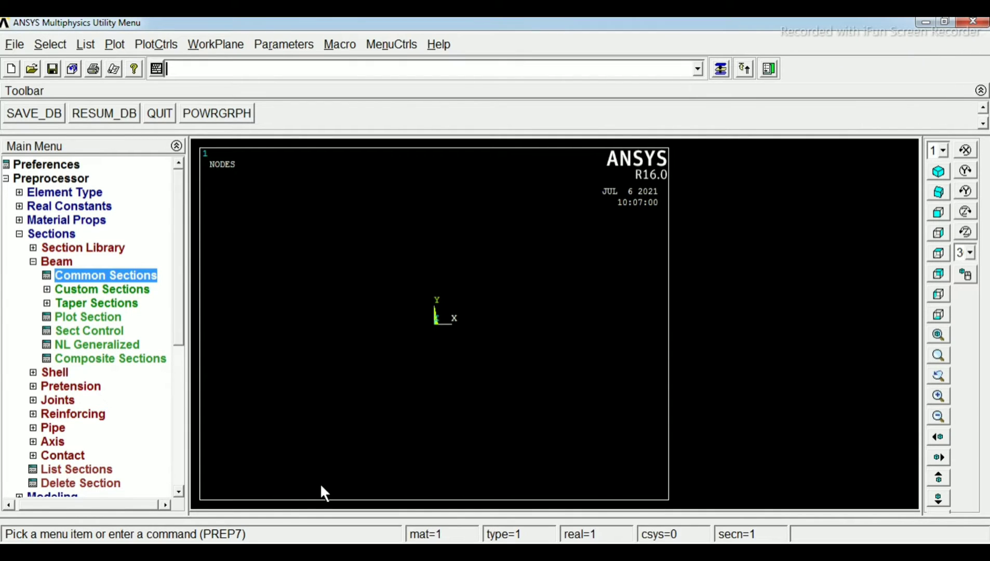
Check the beam diagram in Windows Photo Viewer and create keypoint 1 at the origin of the active coordinate system
{"action": "key", "text": "alt+Tab"}
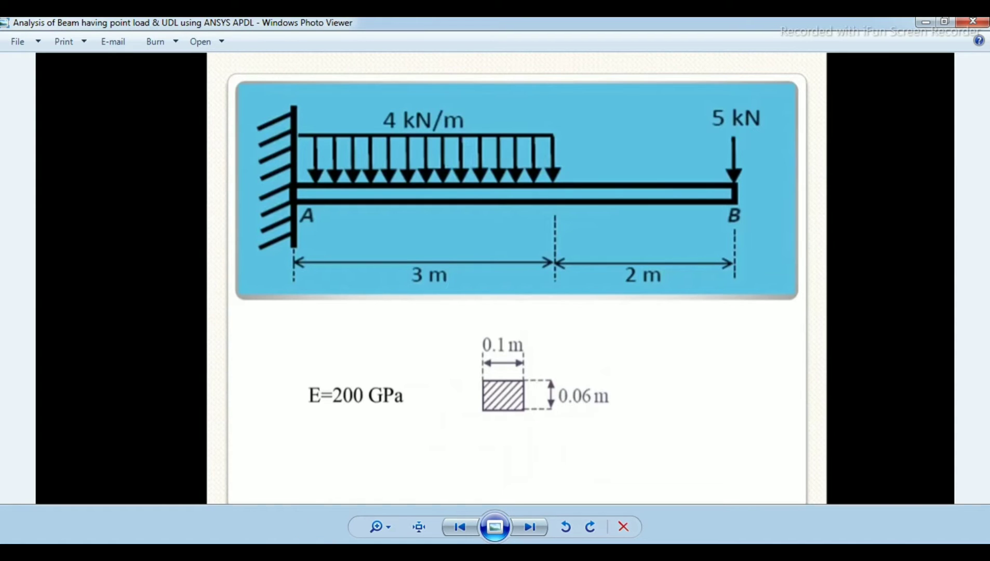
{"action": "key", "text": "alt+Tab"}
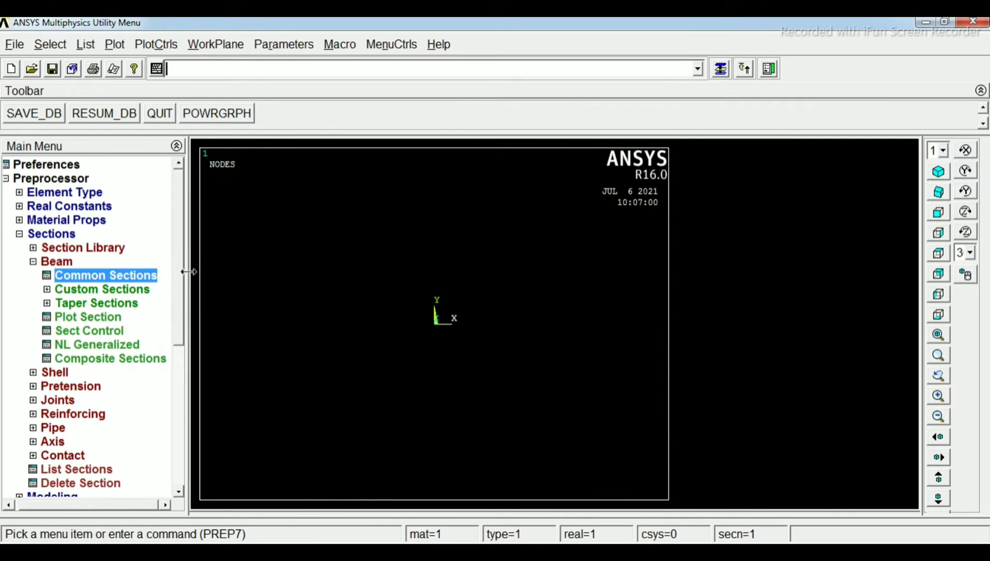
{"action": "left_click", "coordinate": [17, 235]}
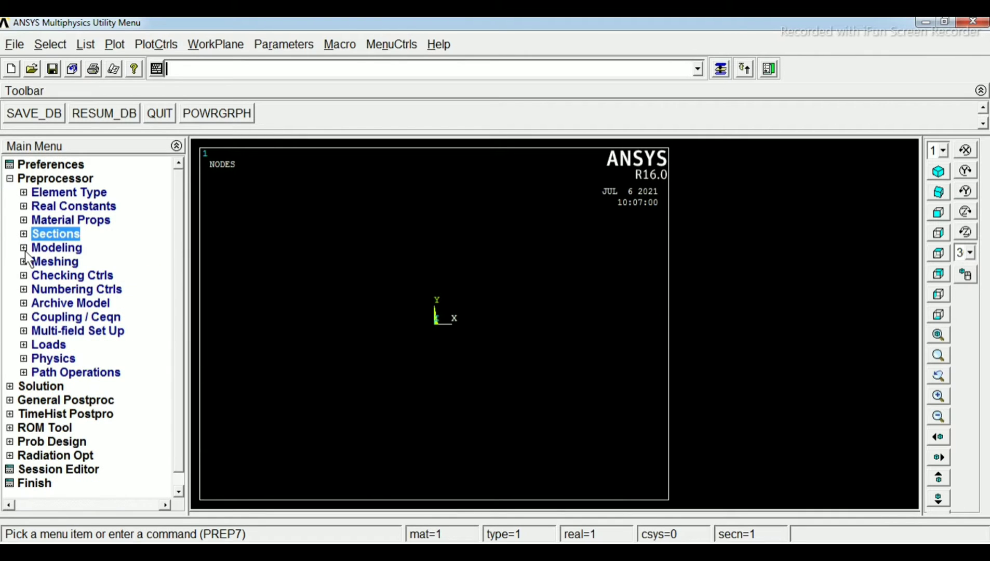
{"action": "left_click", "coordinate": [24, 249]}
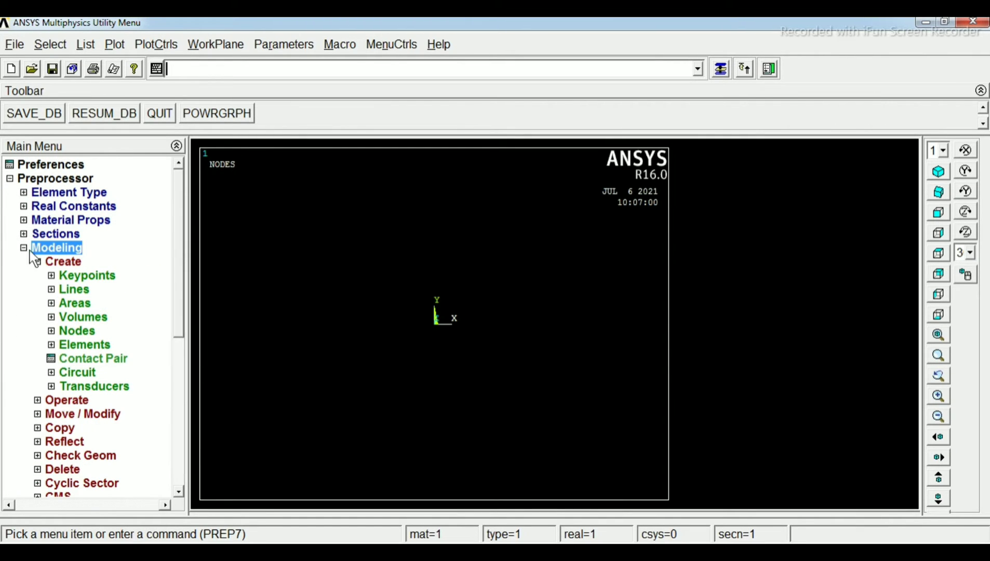
{"action": "left_click", "coordinate": [45, 259]}
{"action": "left_click", "coordinate": [44, 259]}
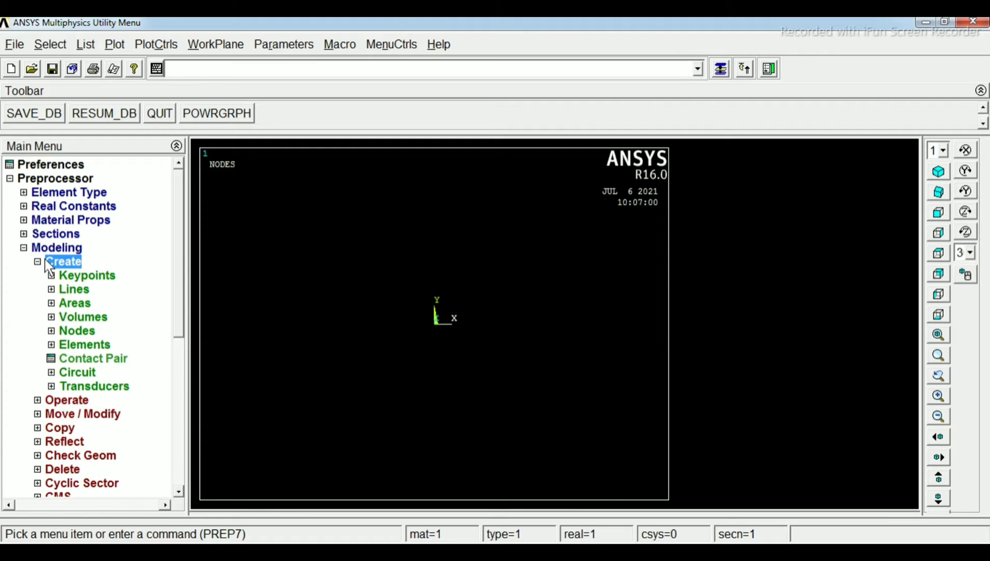
{"action": "left_click", "coordinate": [77, 275]}
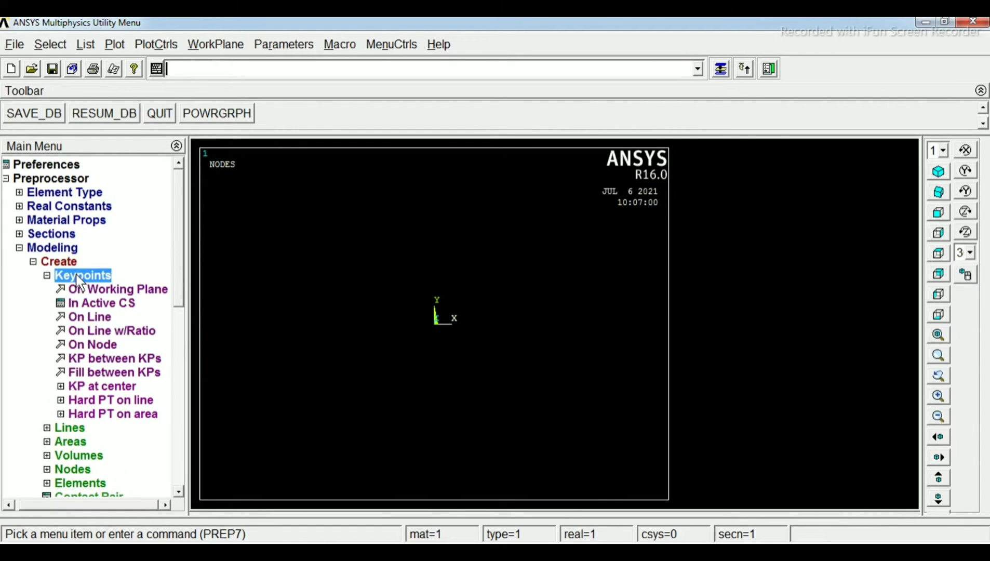
{"action": "left_click", "coordinate": [97, 301]}
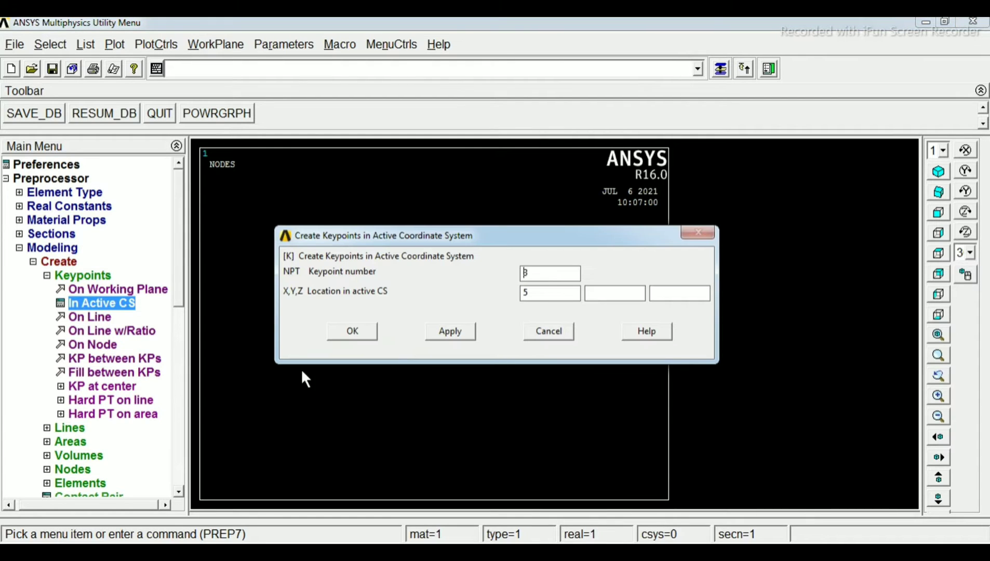
{"action": "double_click", "coordinate": [535, 291]}
{"action": "double_click", "coordinate": [537, 271]}
{"action": "left_click", "coordinate": [461, 331]}
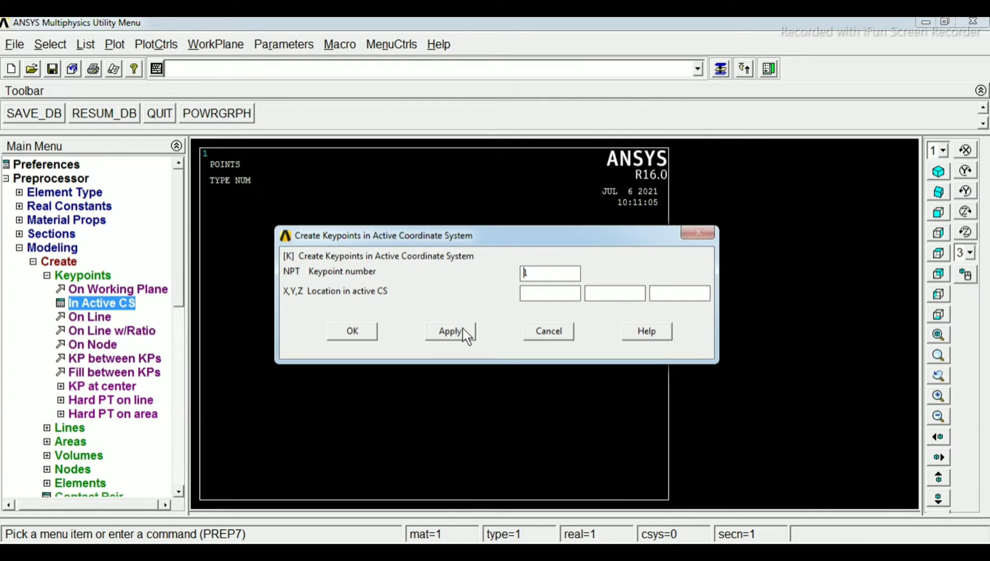
Create keypoint 2 at X = 3 in the active coordinate system
{"action": "double_click", "coordinate": [548, 276]}
{"action": "type", "text": "2"}
{"action": "left_click", "coordinate": [555, 287]}
{"action": "type", "text": "3"}
{"action": "left_click", "coordinate": [450, 331]}
Create keypoint 3 at X = 5 in the active coordinate system and finish creating keypoints
{"action": "double_click", "coordinate": [540, 275]}
{"action": "type", "text": "3"}
{"action": "double_click", "coordinate": [553, 293]}
{"action": "type", "text": "5"}
{"action": "left_click", "coordinate": [358, 330]}
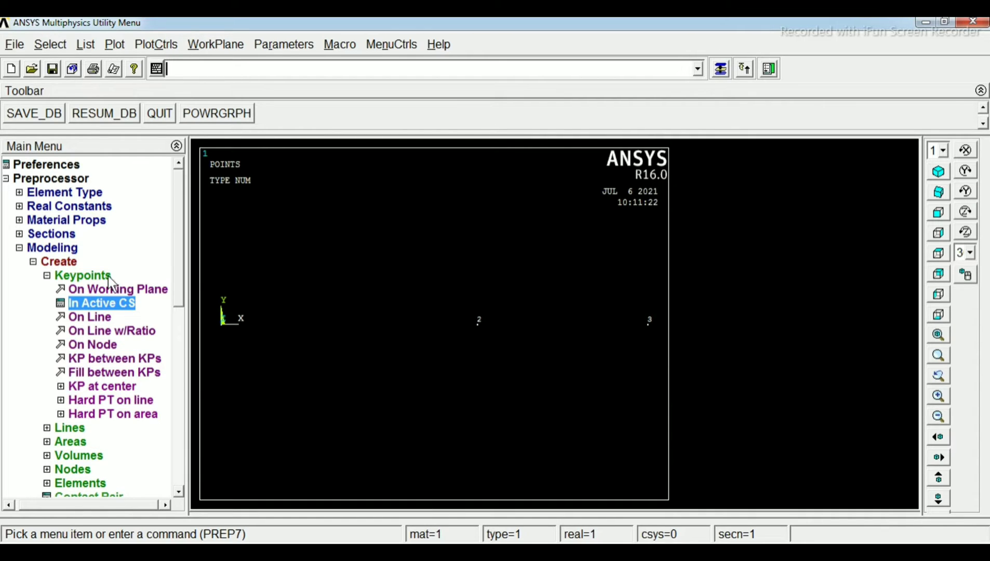
Create a straight line from keypoint 1 at the origin to keypoint 2
{"action": "left_click", "coordinate": [20, 248]}
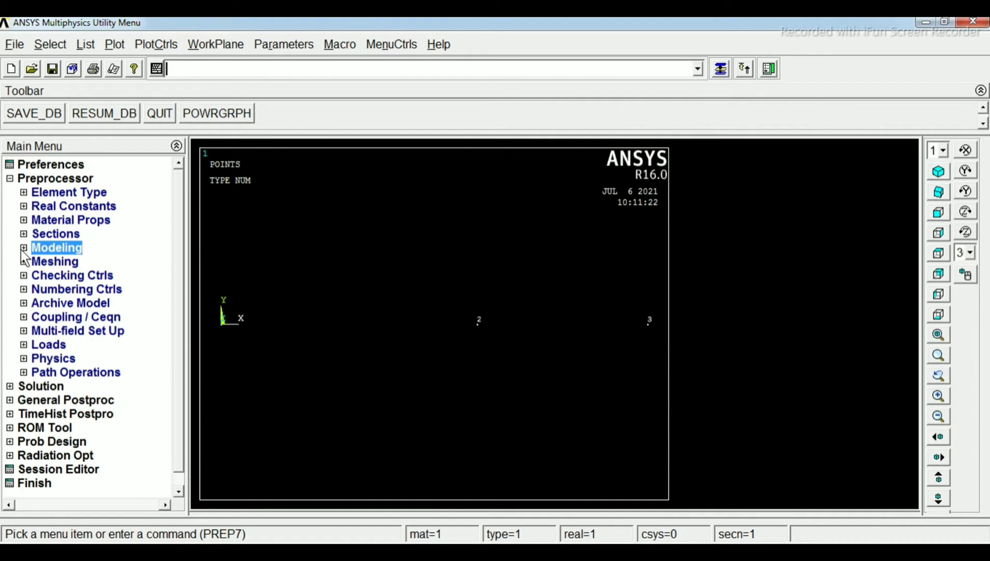
{"action": "left_click", "coordinate": [22, 249]}
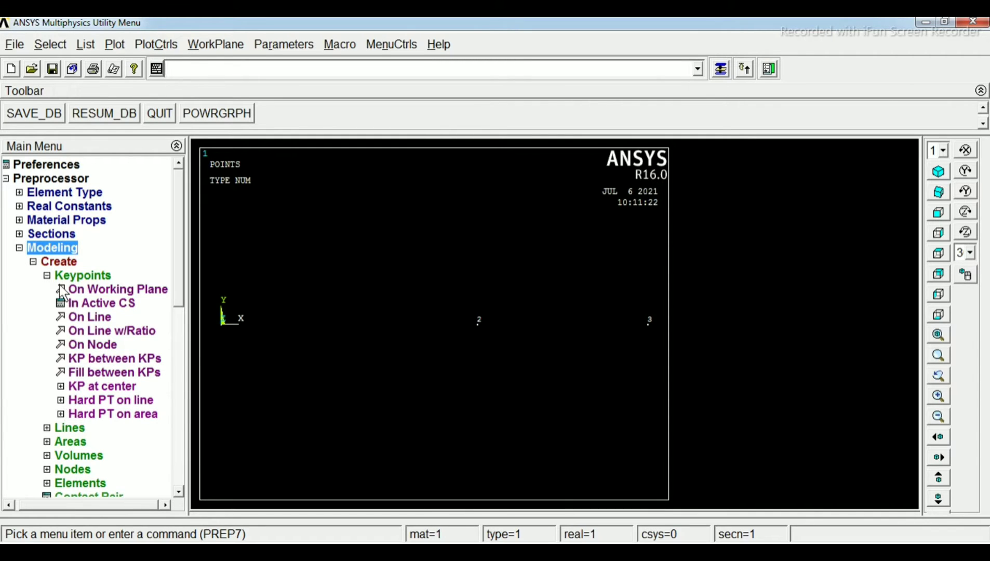
{"action": "left_click", "coordinate": [34, 262]}
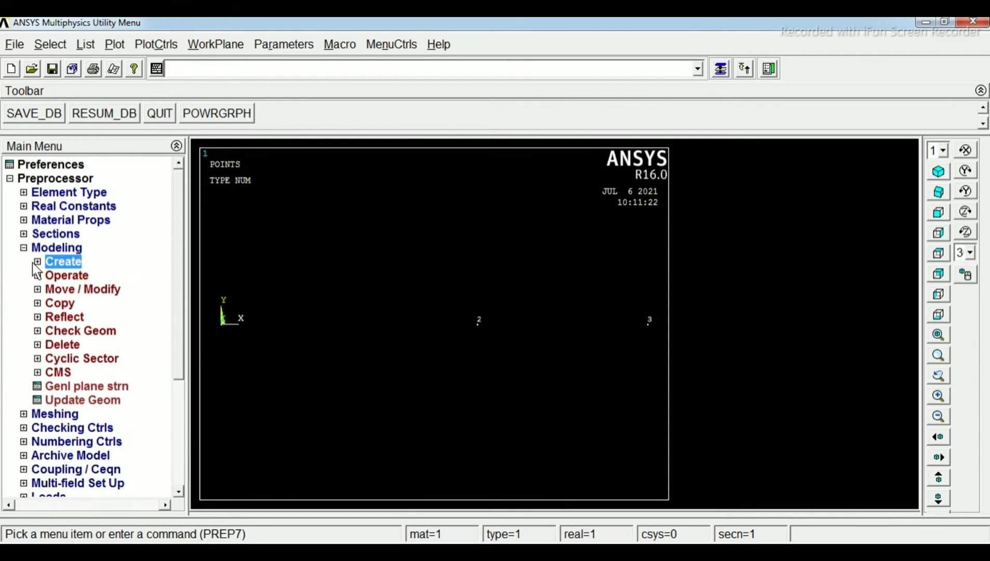
{"action": "left_click", "coordinate": [38, 262]}
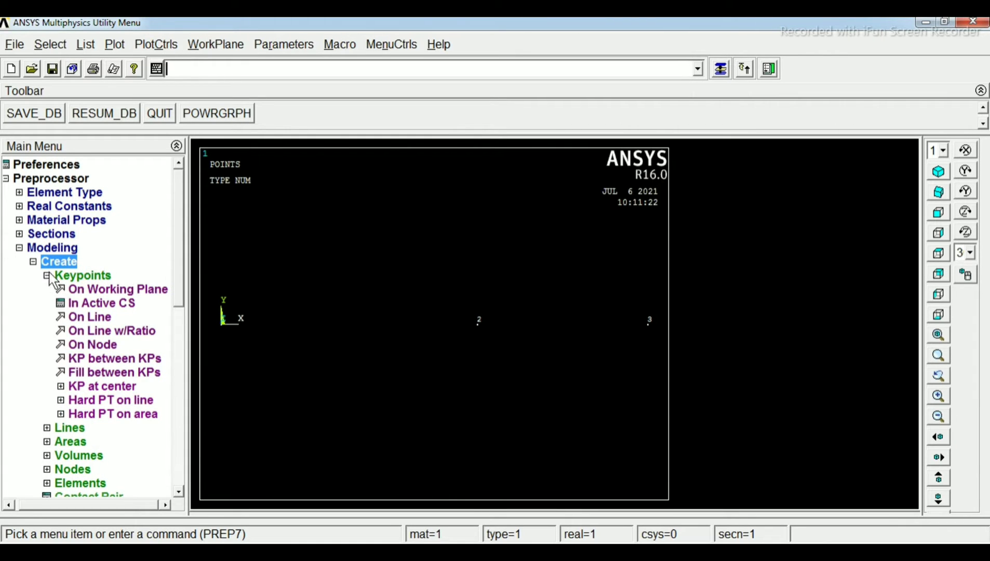
{"action": "left_click", "coordinate": [47, 274]}
{"action": "left_click", "coordinate": [52, 290]}
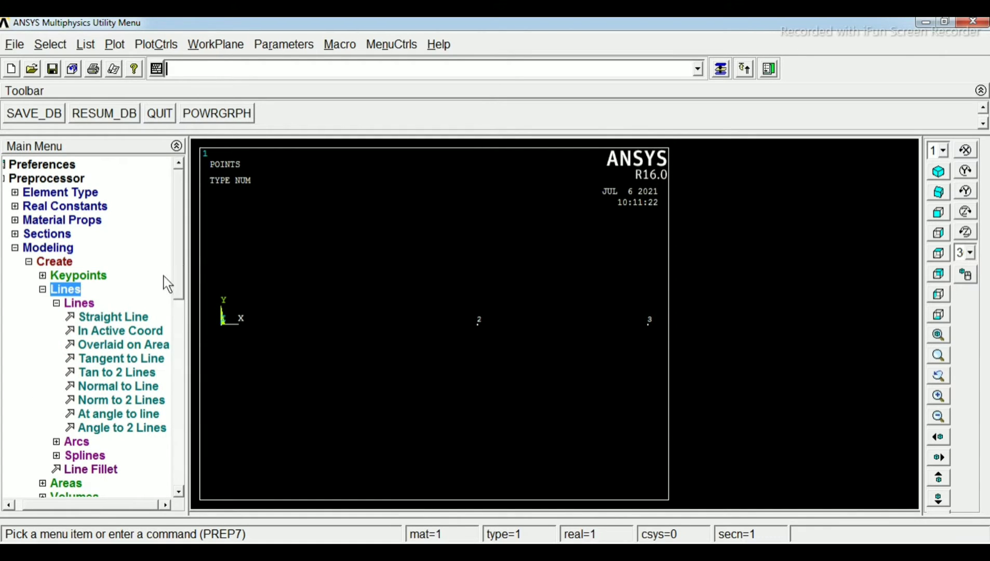
{"action": "left_click", "coordinate": [124, 320]}
{"action": "left_click_drag", "start_coordinate": [87, 272], "coordinate": [143, 157]}
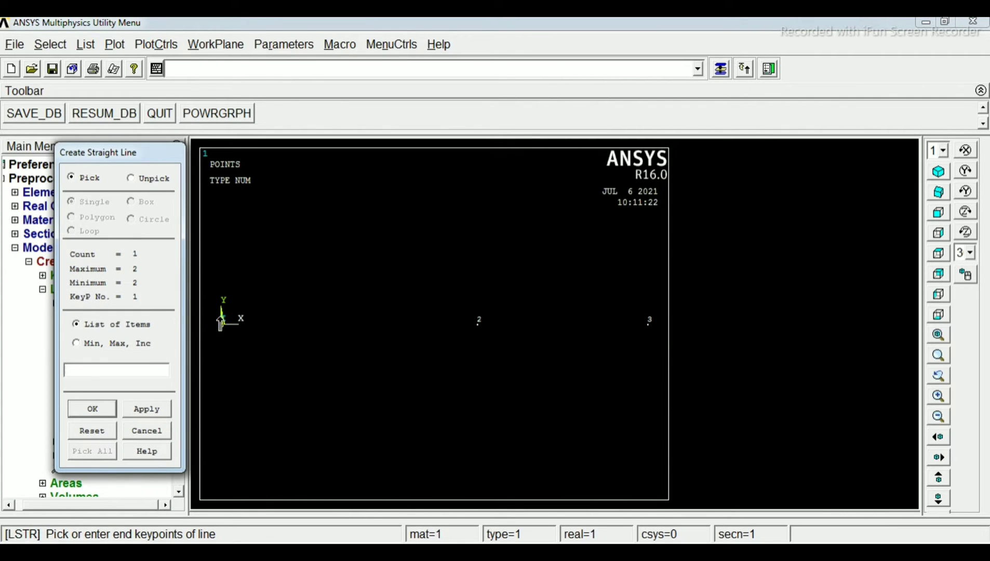
{"action": "left_click", "coordinate": [462, 335]}
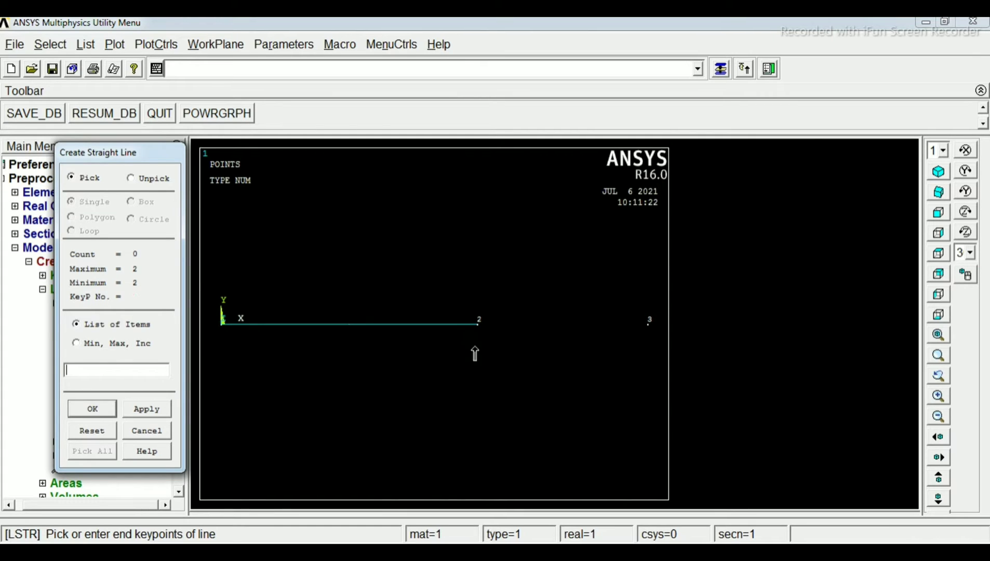
Create a straight line from keypoint 2 to keypoint 3 and finish creating lines
{"action": "left_click", "coordinate": [477, 323]}
{"action": "left_click", "coordinate": [650, 326]}
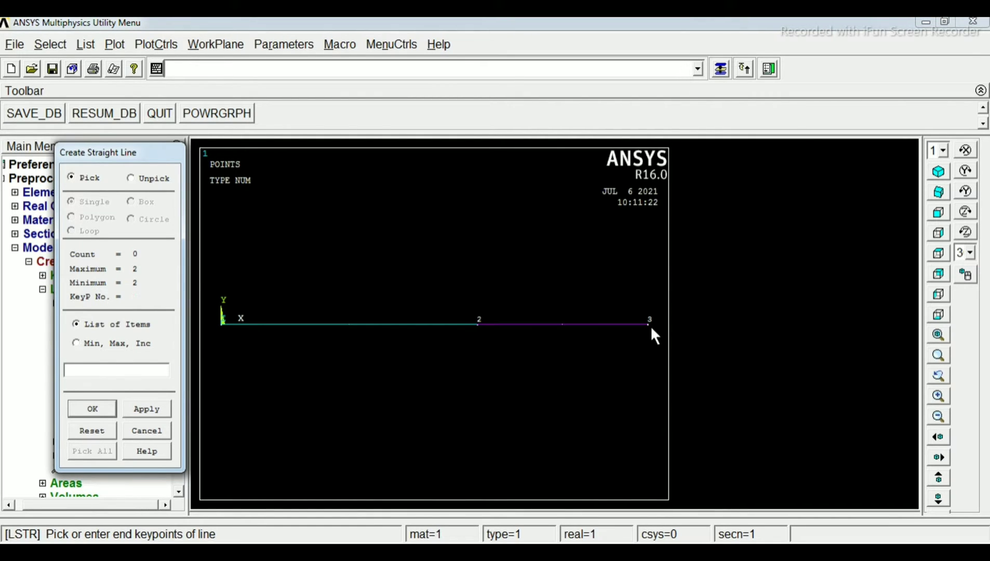
{"action": "left_click", "coordinate": [90, 409]}
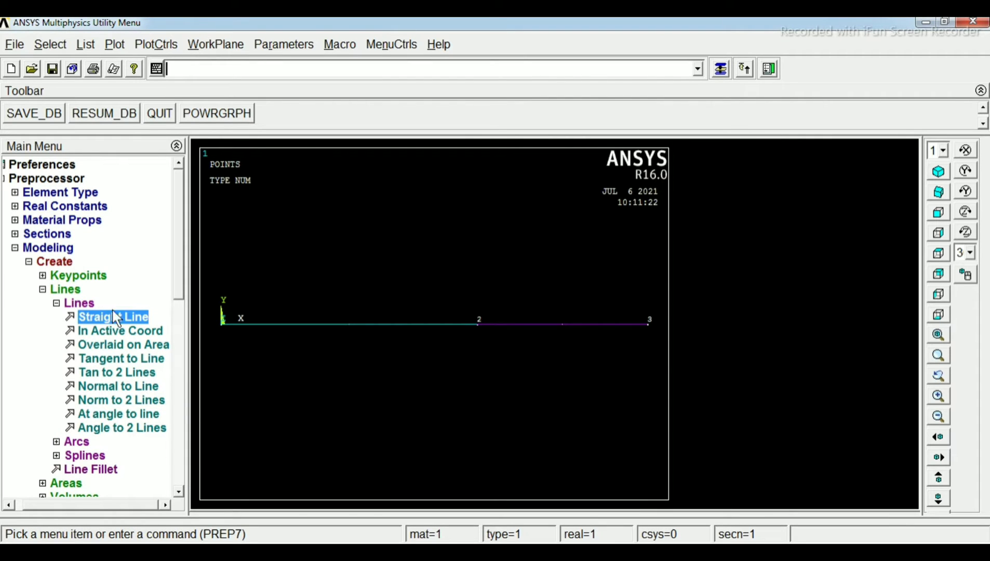
{"action": "left_click", "coordinate": [15, 248]}
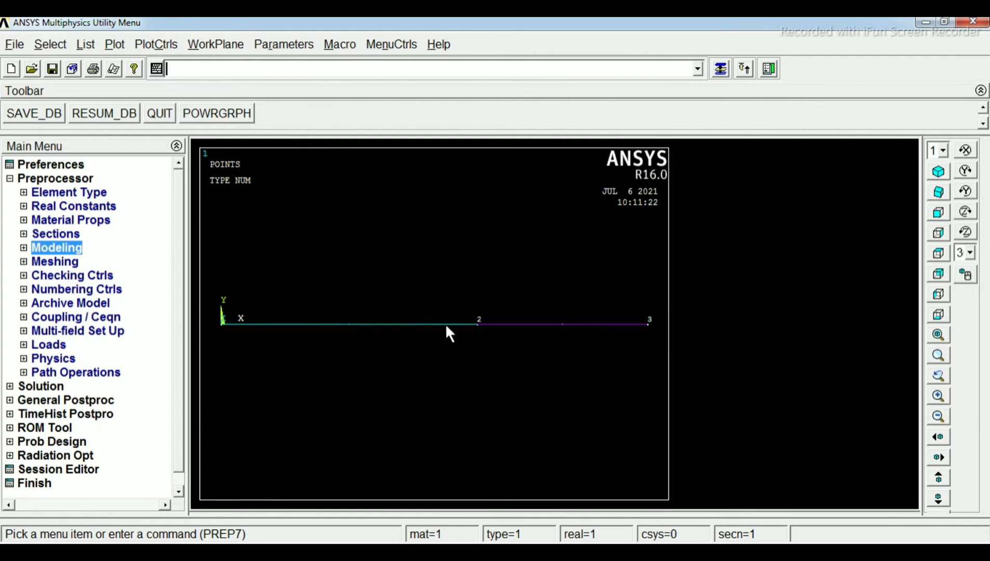
Set the number of element divisions to 30 on both beam lines using the MeshTool
{"action": "left_click", "coordinate": [55, 262]}
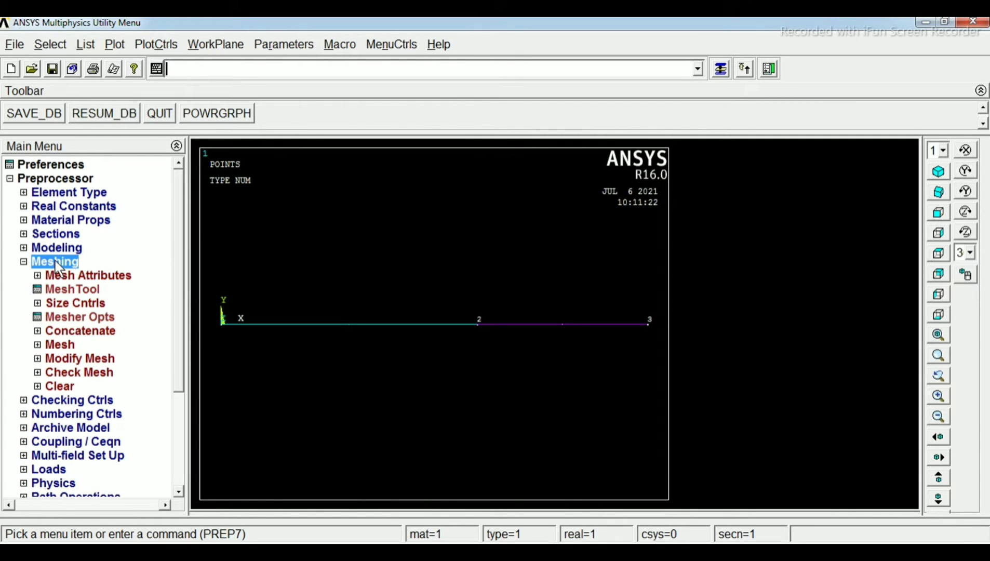
{"action": "left_click", "coordinate": [66, 289]}
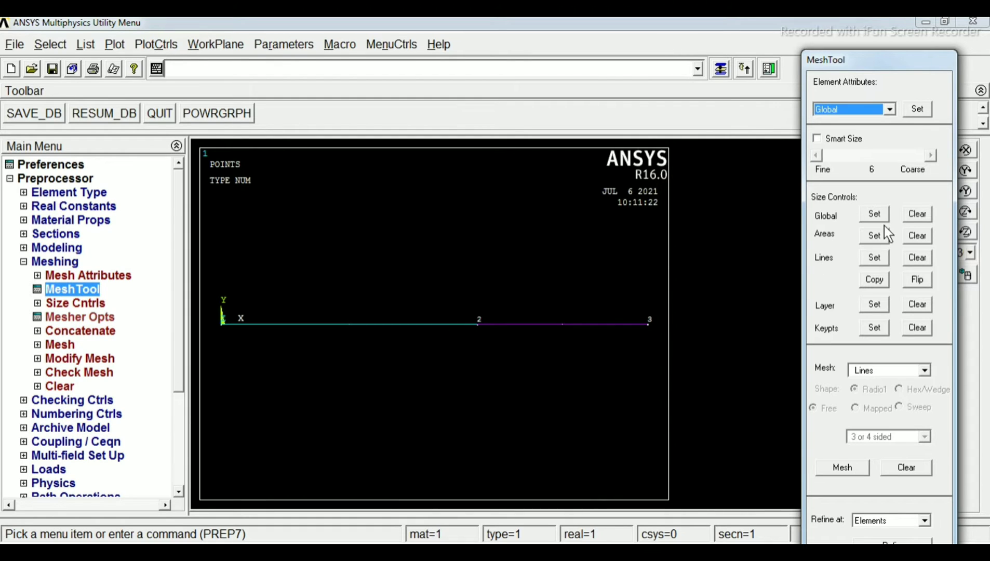
{"action": "left_click", "coordinate": [876, 258]}
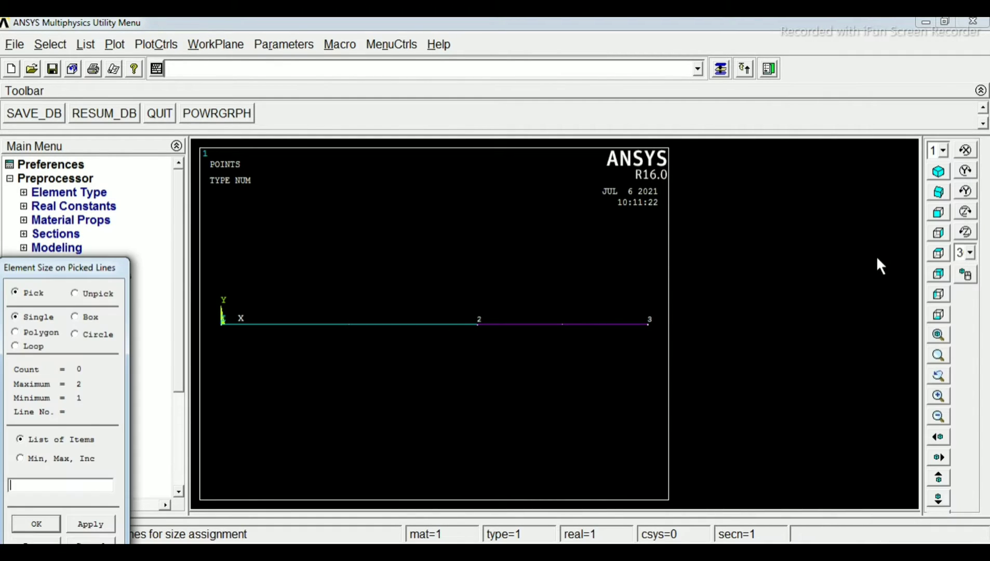
{"action": "left_click_drag", "start_coordinate": [103, 263], "coordinate": [150, 184]}
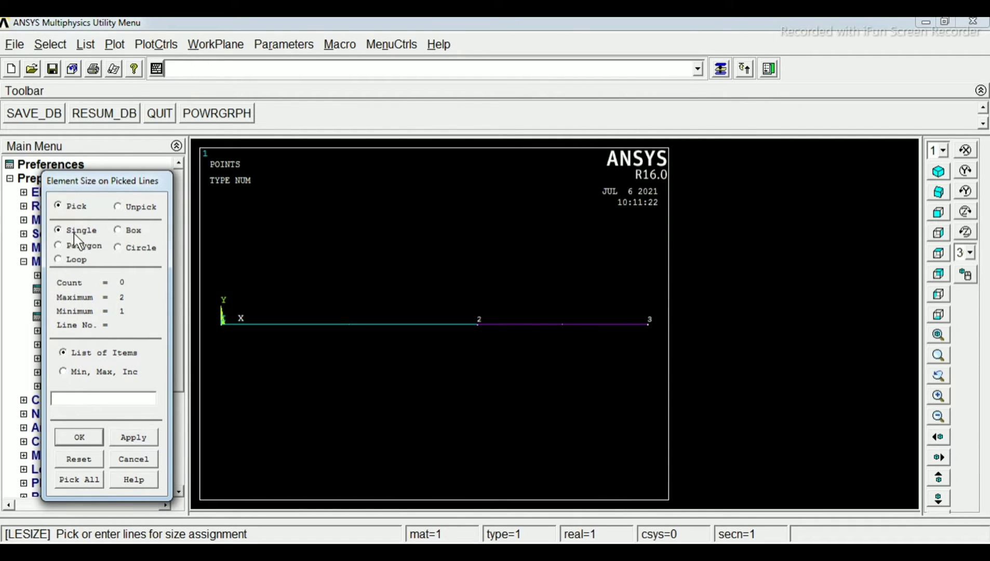
{"action": "left_click", "coordinate": [231, 324]}
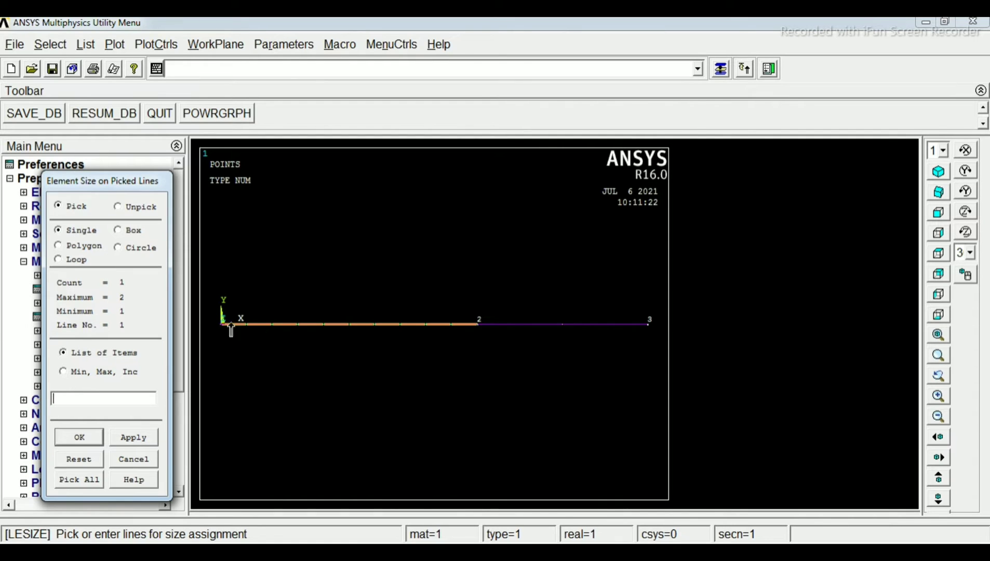
{"action": "left_click", "coordinate": [550, 323]}
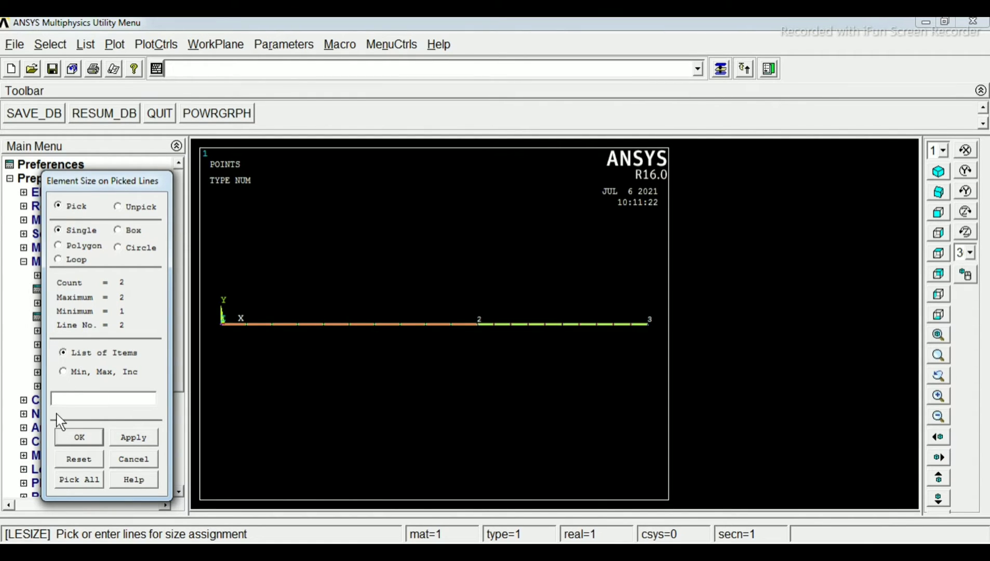
{"action": "left_click", "coordinate": [78, 437]}
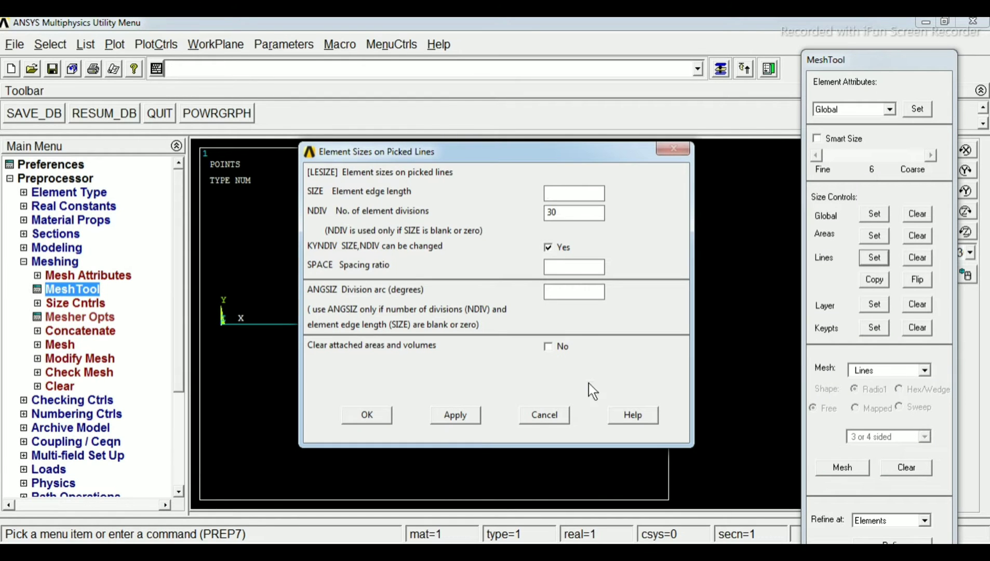
{"action": "left_click", "coordinate": [569, 218]}
{"action": "left_click", "coordinate": [372, 417]}
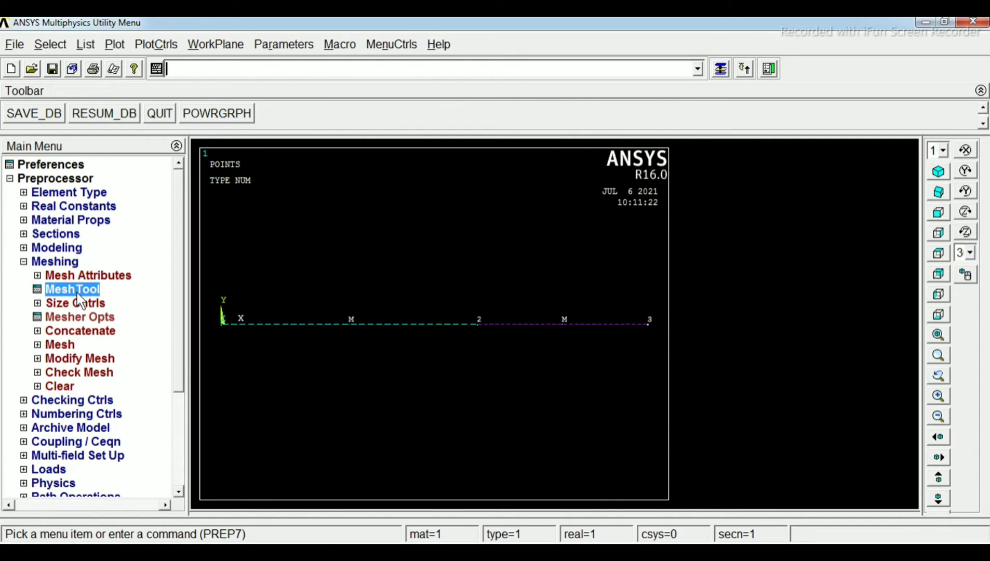
Mesh both beam lines with the MeshTool and close the tool
{"action": "left_click", "coordinate": [721, 69]}
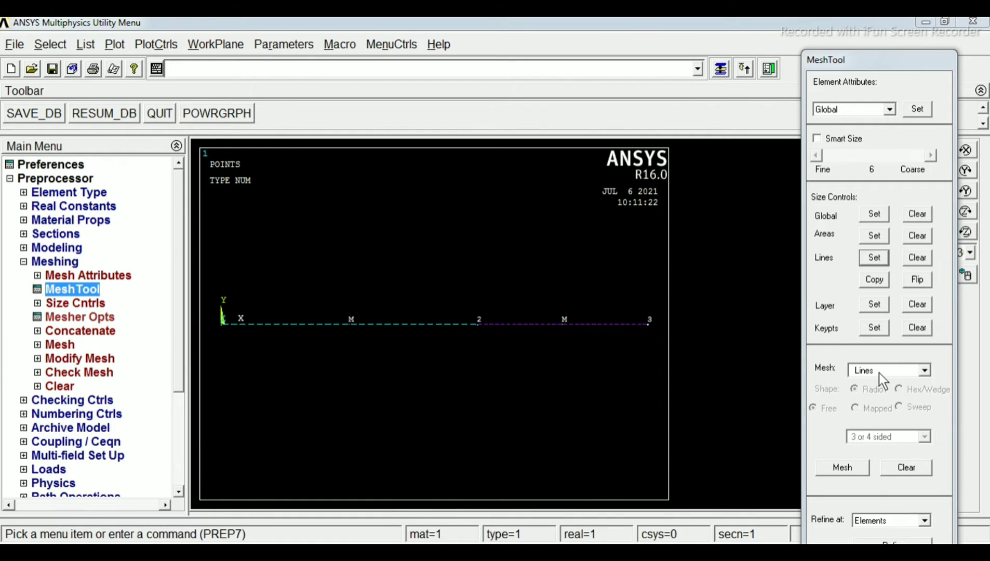
{"action": "left_click_drag", "start_coordinate": [867, 61], "coordinate": [862, 40]}
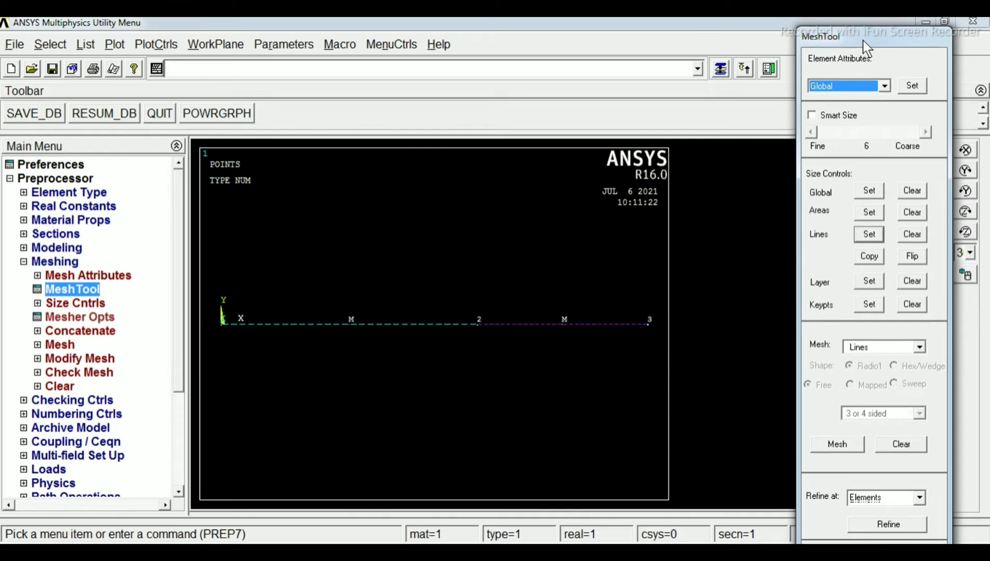
{"action": "left_click", "coordinate": [854, 447]}
{"action": "left_click_drag", "start_coordinate": [114, 265], "coordinate": [152, 183]}
{"action": "left_click", "coordinate": [323, 323]}
{"action": "left_click", "coordinate": [525, 323]}
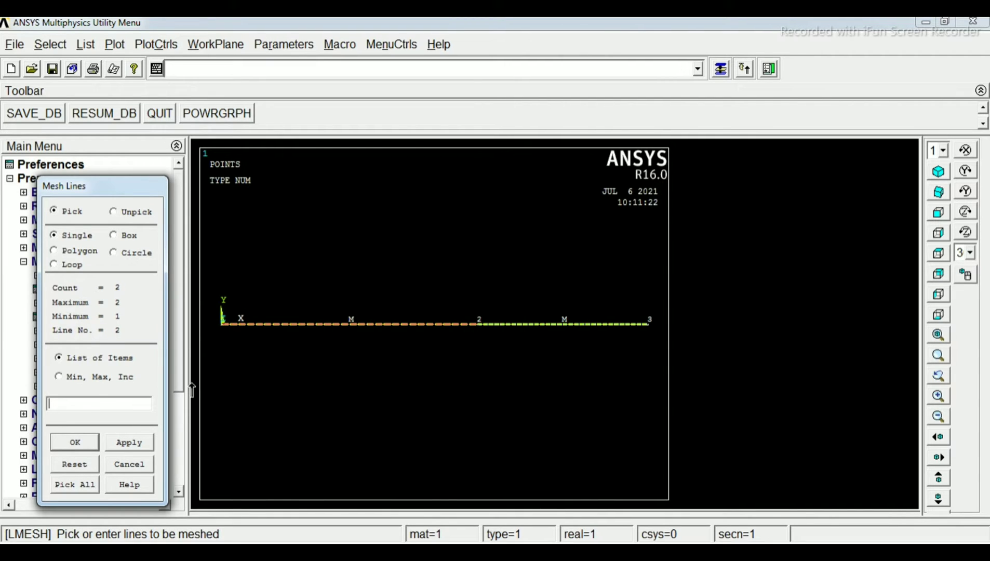
{"action": "left_click", "coordinate": [89, 441]}
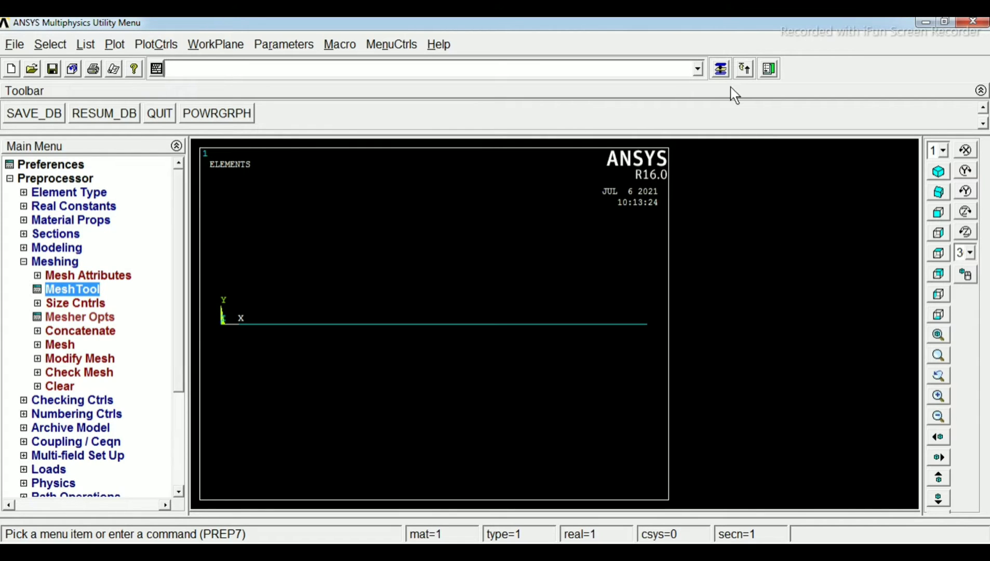
{"action": "left_click", "coordinate": [721, 70]}
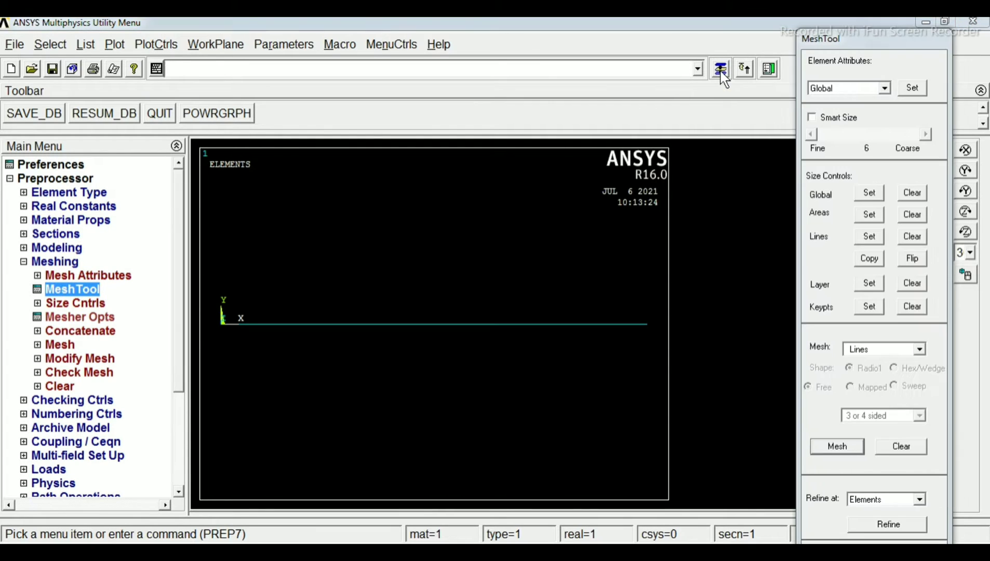
{"action": "left_click_drag", "start_coordinate": [900, 46], "coordinate": [691, 28]}
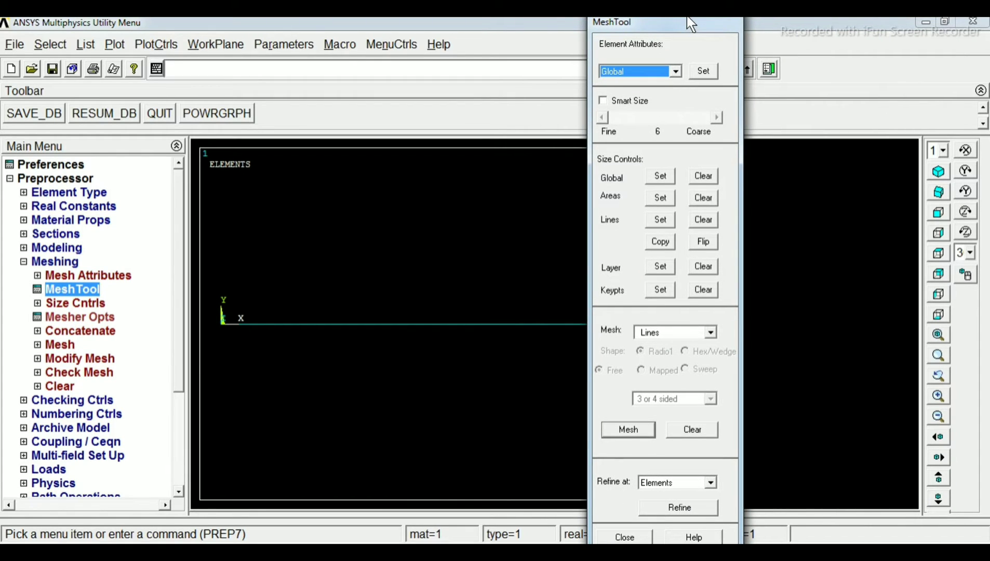
{"action": "left_click", "coordinate": [629, 536]}
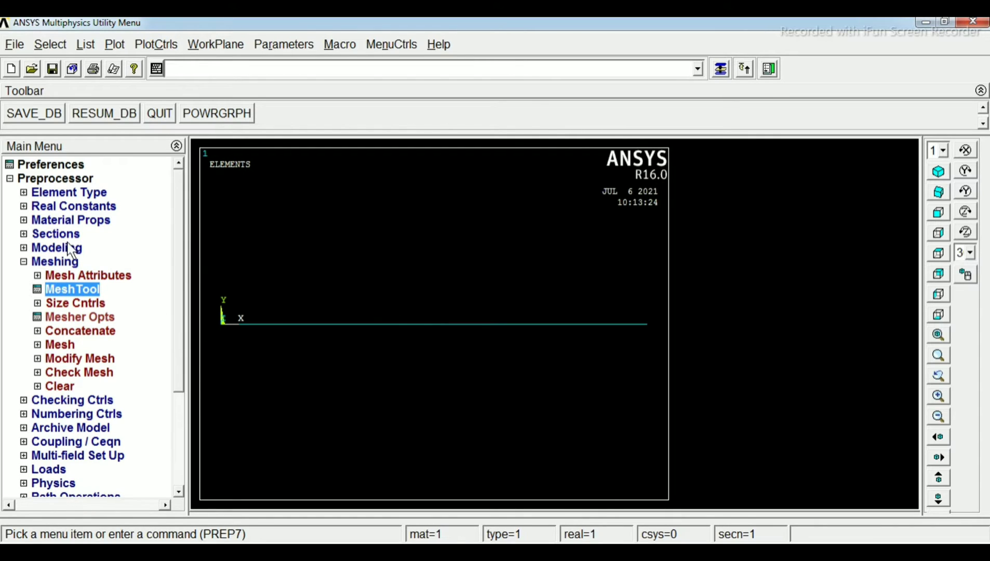
{"action": "left_click", "coordinate": [23, 262]}
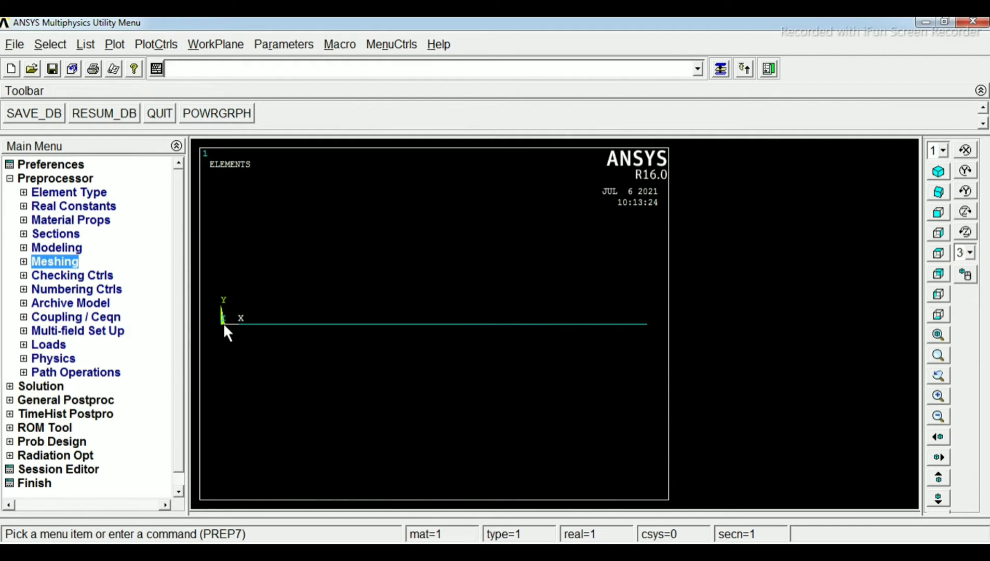
Display elements, lines, keypoints and nodes together with Multi-Plots, and check the beam diagram in Windows Photo Viewer
{"action": "left_click", "coordinate": [116, 45]}
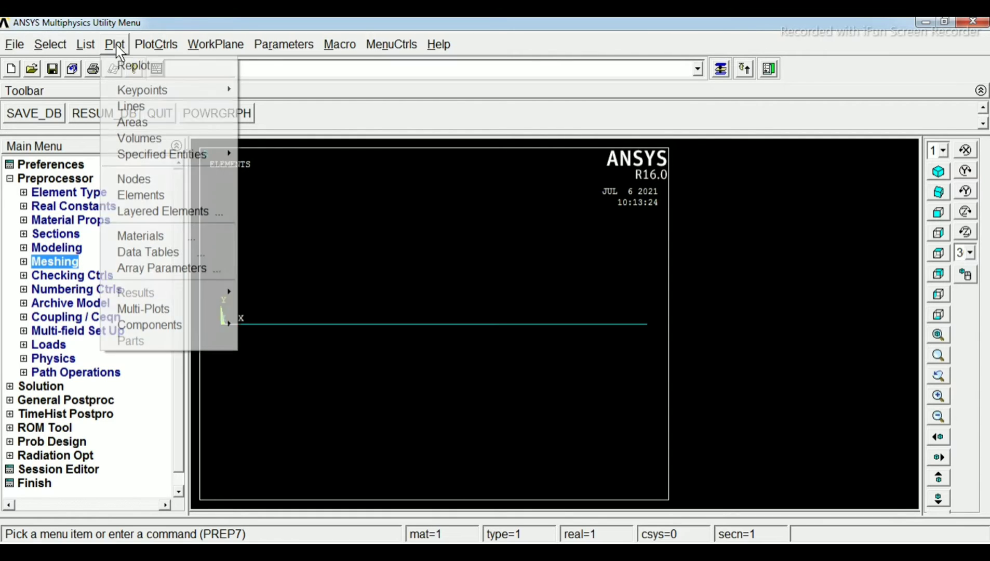
{"action": "left_click", "coordinate": [180, 309]}
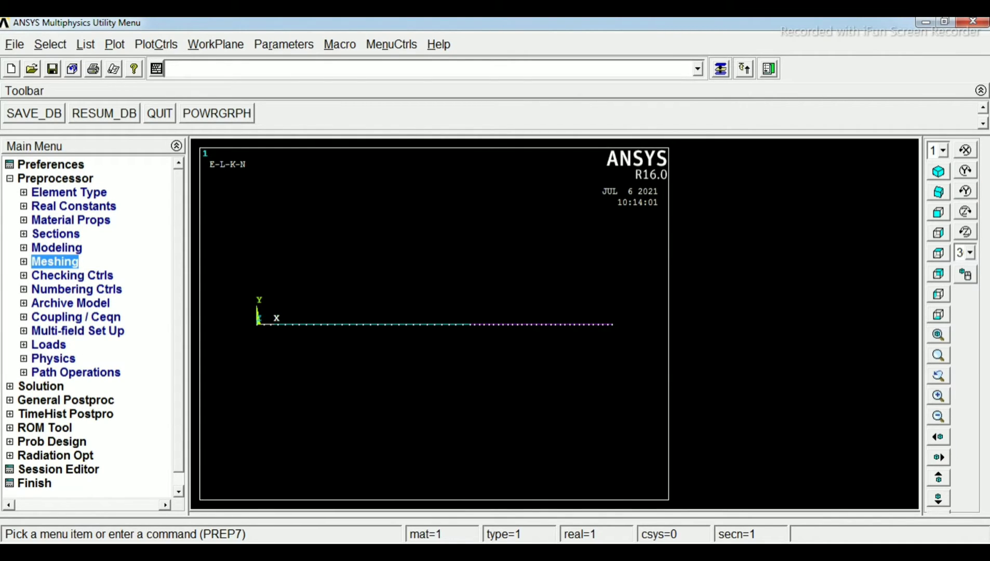
{"action": "key", "text": "alt+Tab"}
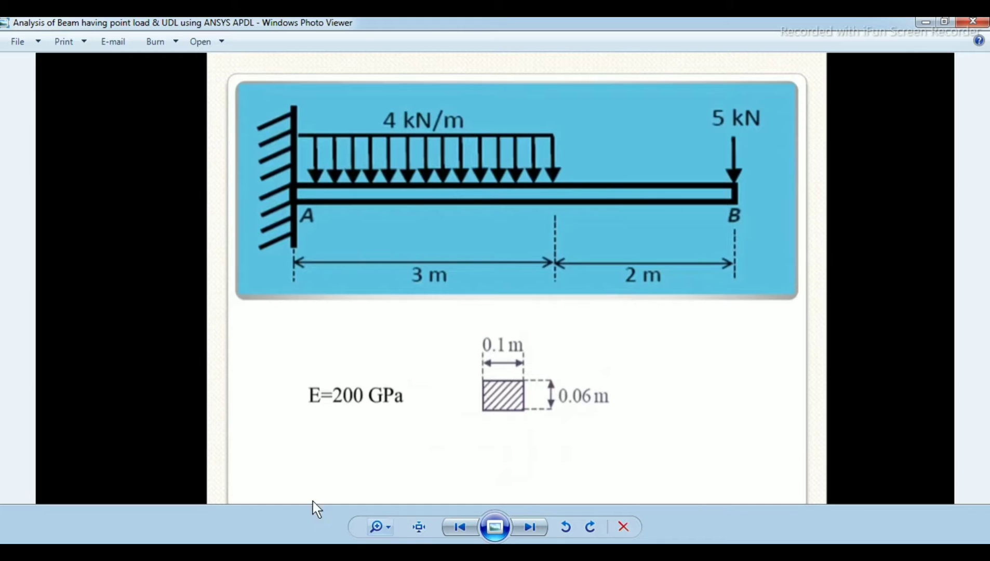
{"action": "left_click", "coordinate": [291, 552]}
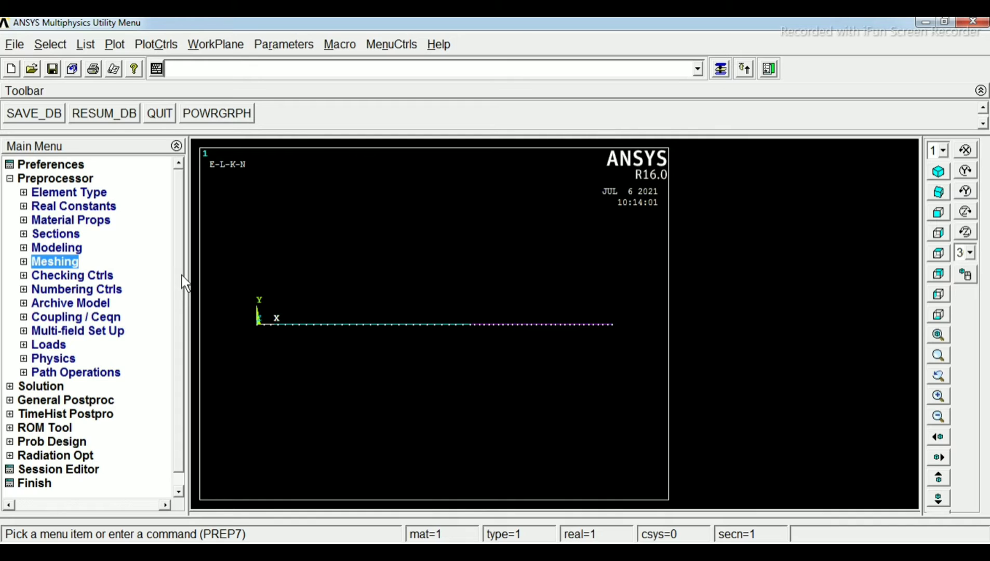
Turn on node numbers in the plot numbering controls and replot the beam
{"action": "scroll", "coordinate": [182, 275], "scroll_direction": "down", "scroll_amount": 1}
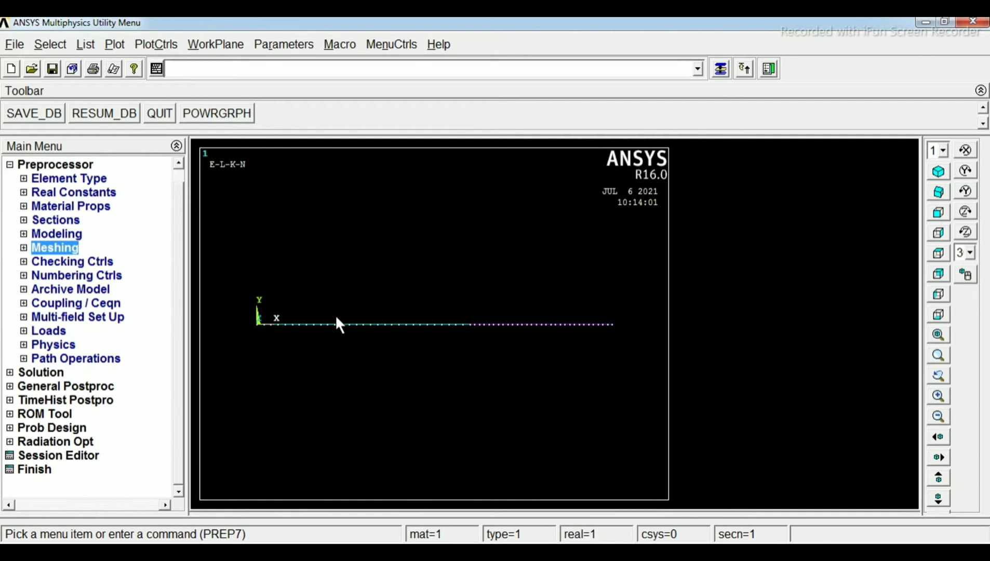
{"action": "left_click", "coordinate": [163, 44]}
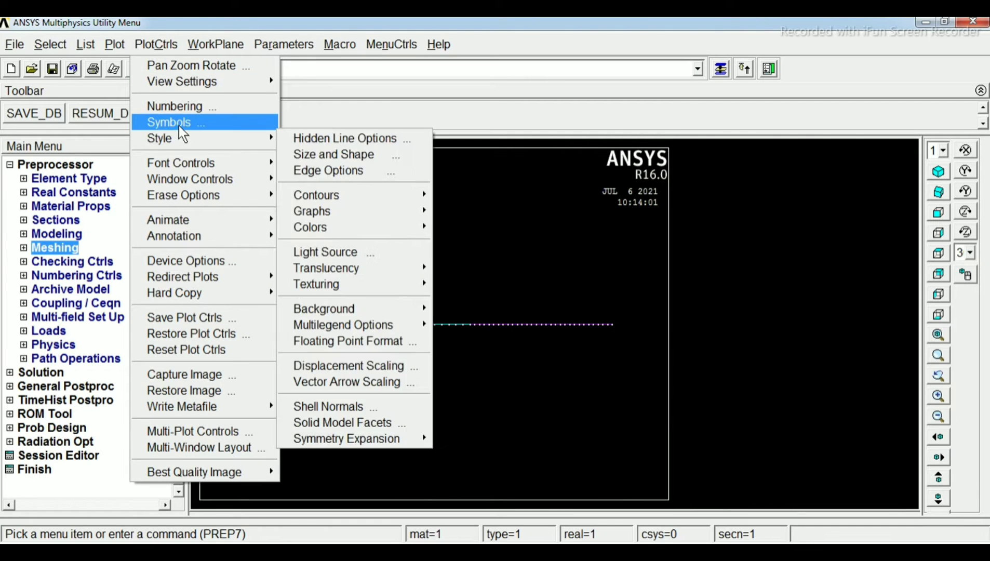
{"action": "left_click", "coordinate": [200, 107]}
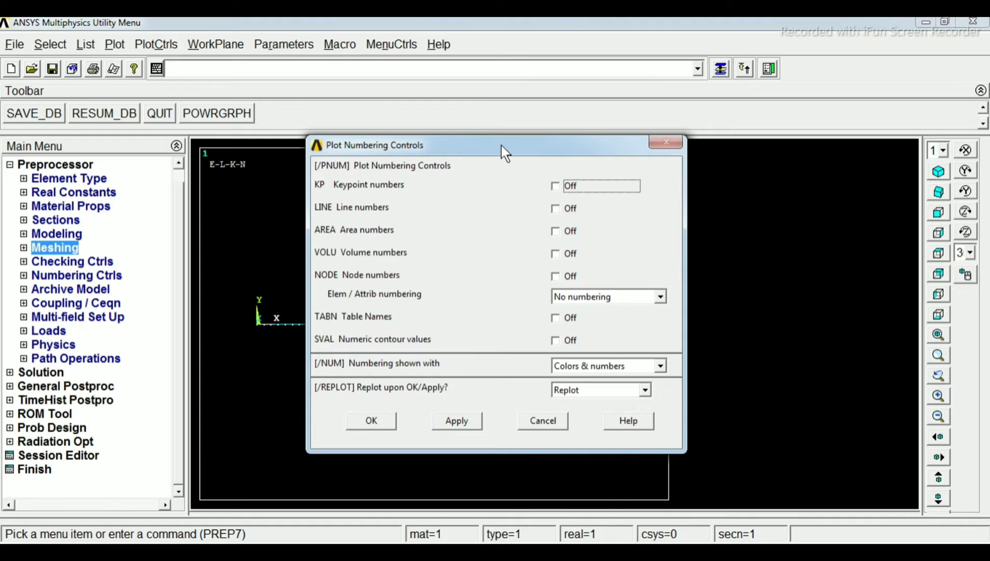
{"action": "left_click_drag", "start_coordinate": [501, 145], "coordinate": [579, 105]}
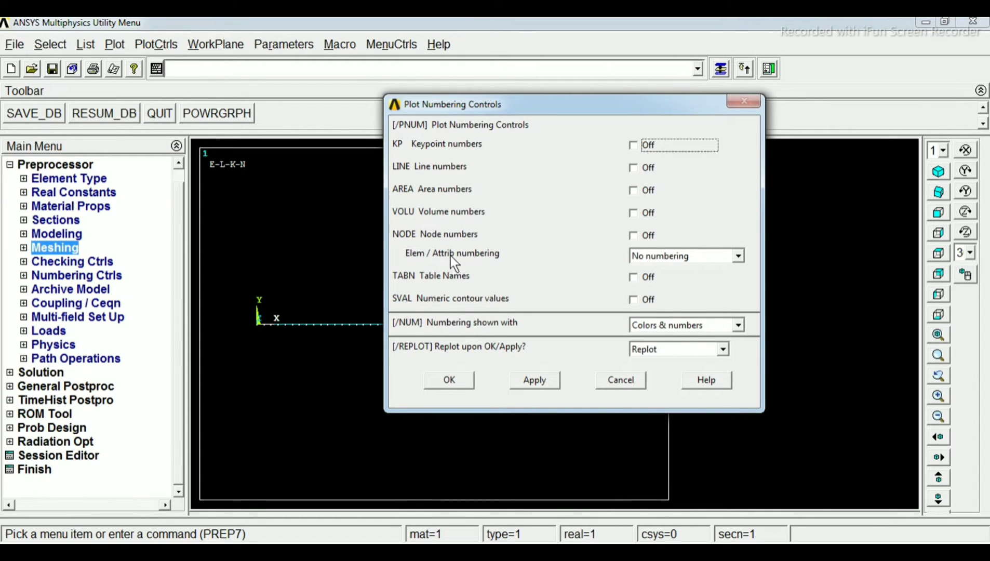
{"action": "left_click", "coordinate": [631, 234]}
{"action": "left_click", "coordinate": [448, 382]}
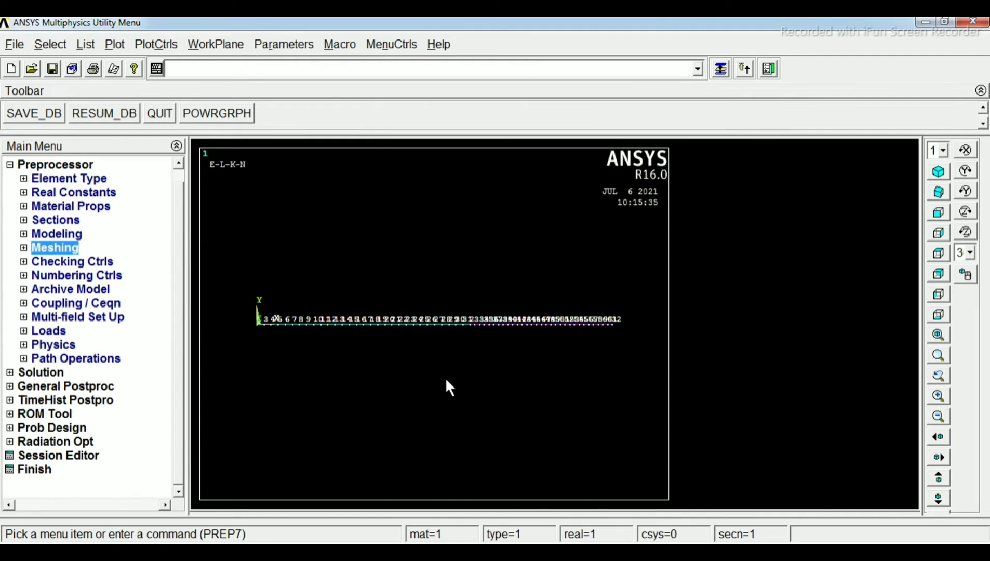
Examine the node numbers along both beam segments, from the fixed end to the free end
{"action": "scroll", "coordinate": [428, 322], "scroll_direction": "up", "scroll_amount": 5}
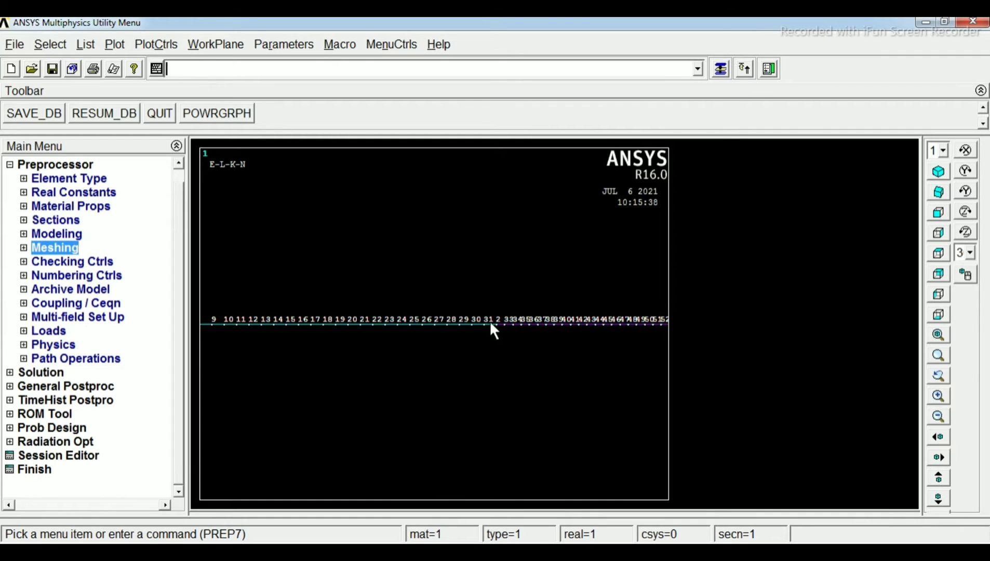
{"action": "scroll", "coordinate": [490, 324], "scroll_direction": "down", "scroll_amount": 1}
{"action": "scroll", "coordinate": [488, 320], "scroll_direction": "up", "scroll_amount": 1}
{"action": "scroll", "coordinate": [250, 314], "scroll_direction": "down", "scroll_amount": 1}
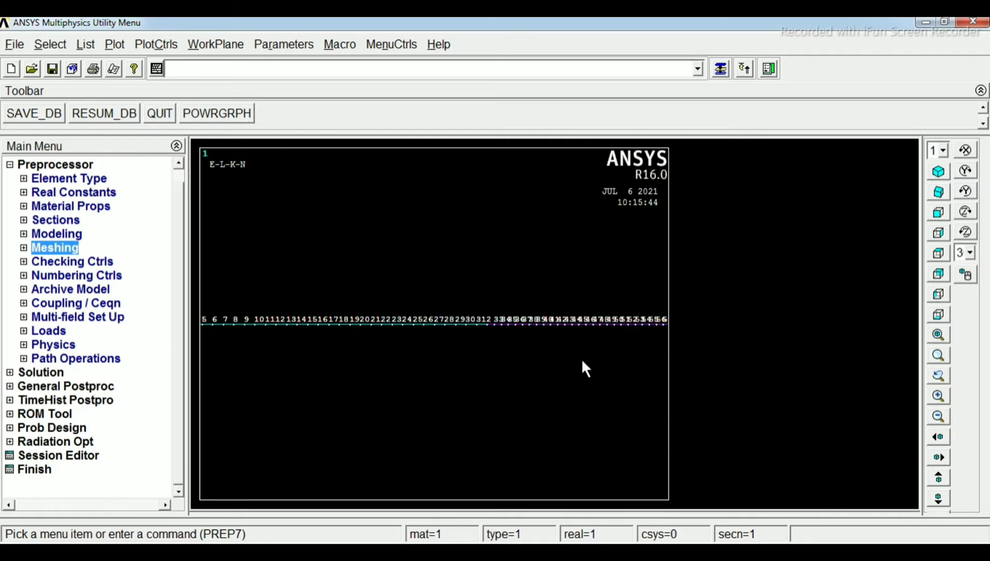
{"action": "scroll", "coordinate": [488, 323], "scroll_direction": "up", "scroll_amount": 2}
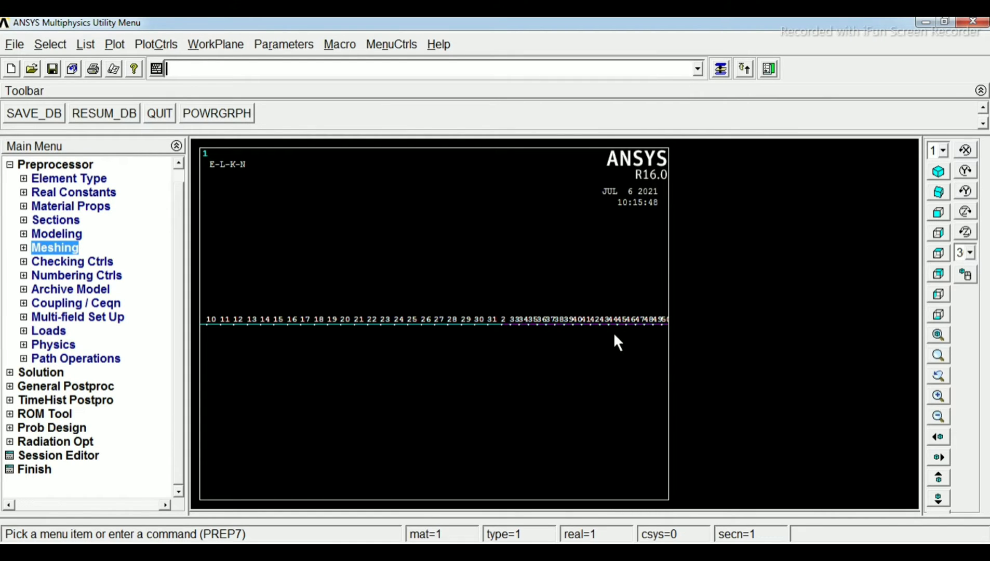
{"action": "scroll", "coordinate": [627, 323], "scroll_direction": "up", "scroll_amount": 1}
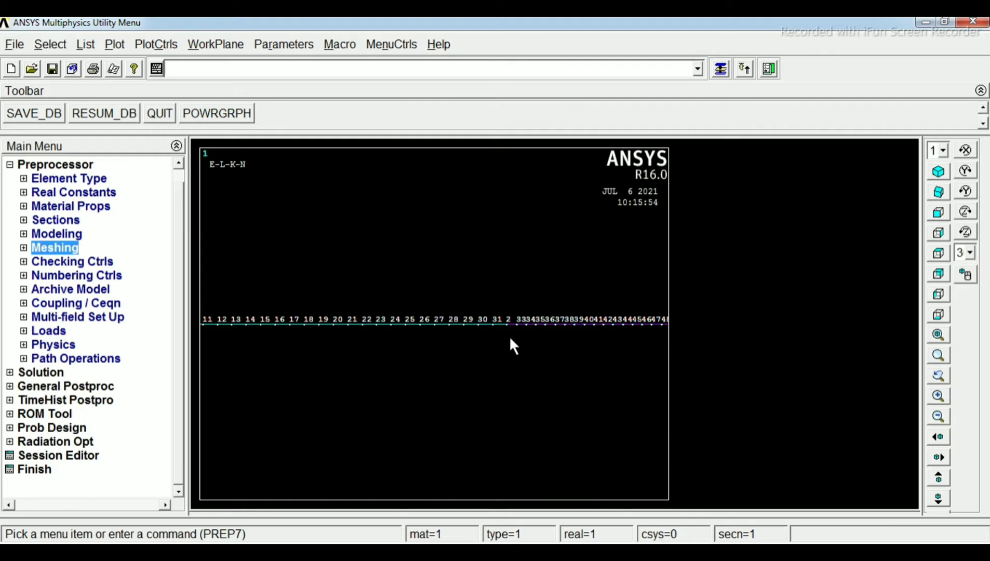
{"action": "scroll", "coordinate": [647, 336], "scroll_direction": "up", "scroll_amount": 2}
{"action": "scroll", "coordinate": [646, 337], "scroll_direction": "down", "scroll_amount": 4}
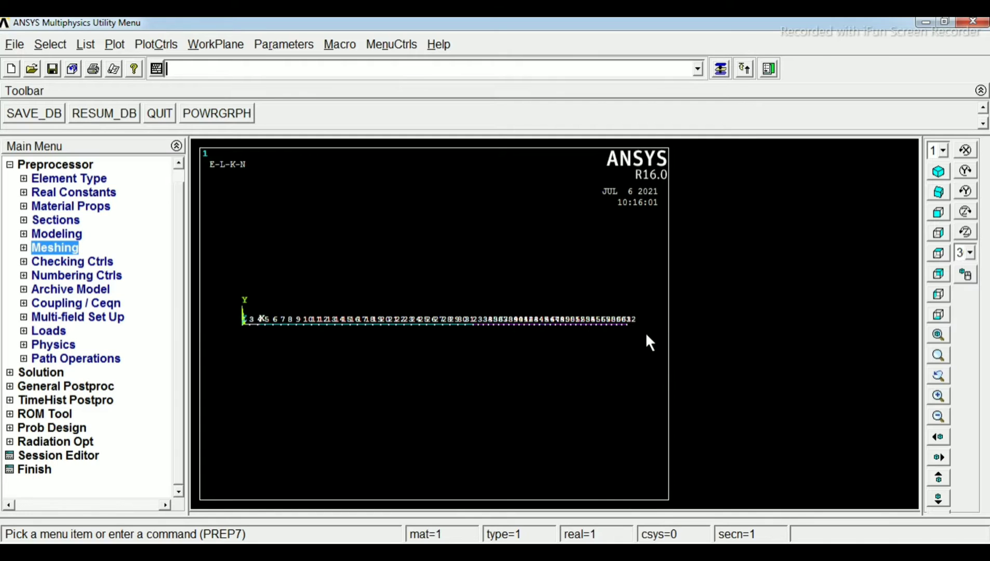
{"action": "scroll", "coordinate": [646, 335], "scroll_direction": "up", "scroll_amount": 3}
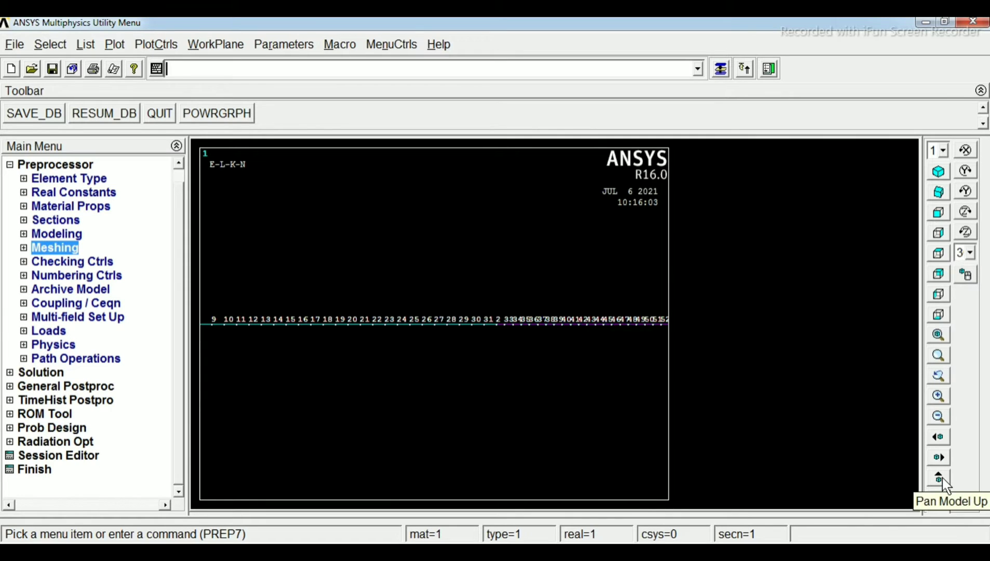
{"action": "left_click", "coordinate": [939, 438]}
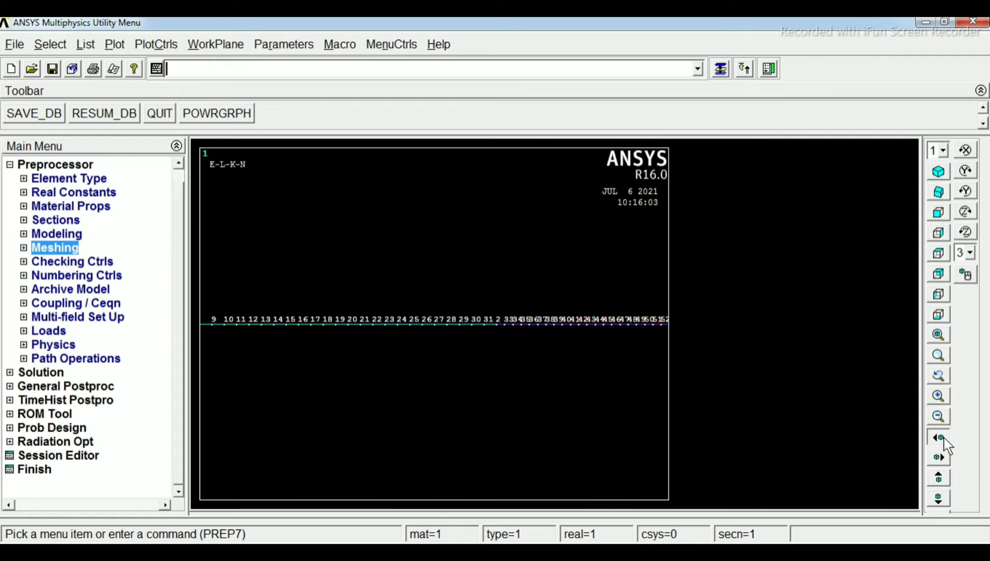
{"action": "left_click", "coordinate": [939, 438]}
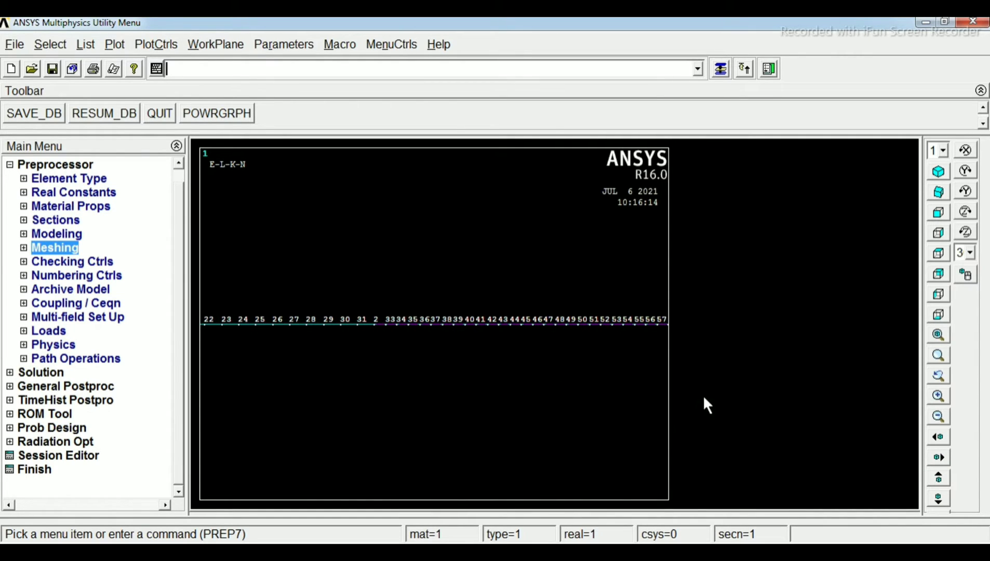
{"action": "left_click", "coordinate": [940, 438]}
{"action": "left_click", "coordinate": [939, 437]}
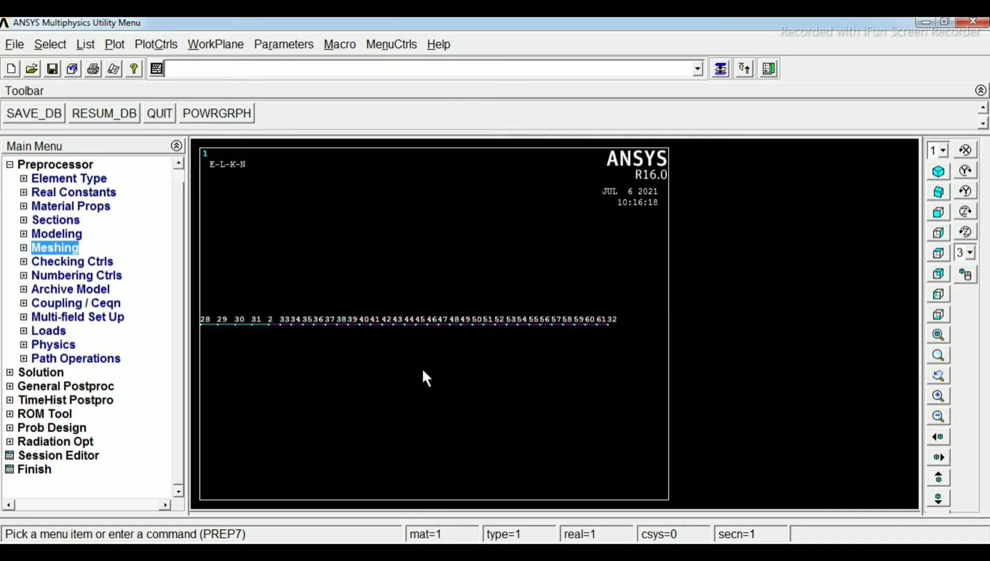
{"action": "scroll", "coordinate": [409, 332], "scroll_direction": "down", "scroll_amount": 3}
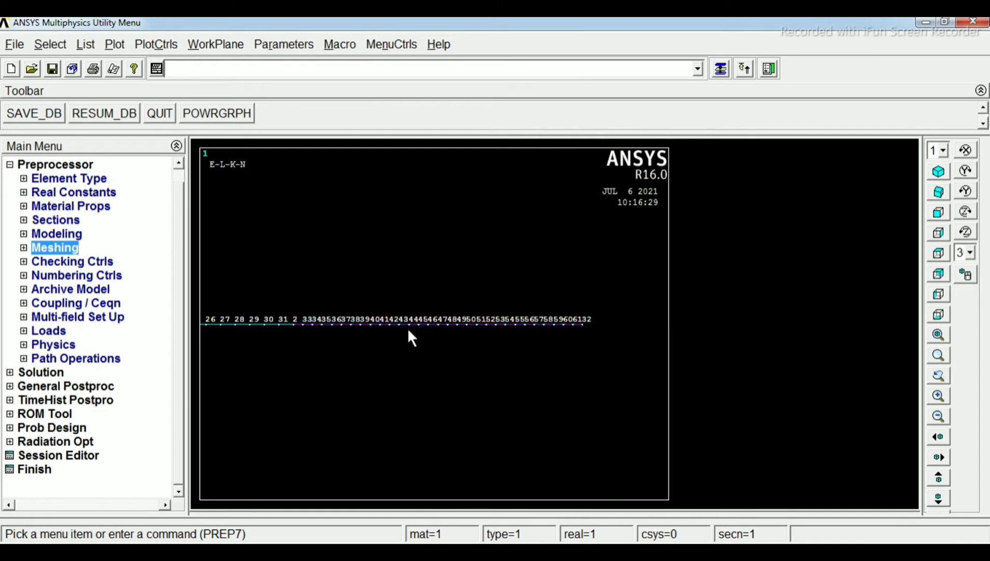
{"action": "scroll", "coordinate": [408, 330], "scroll_direction": "down", "scroll_amount": 1}
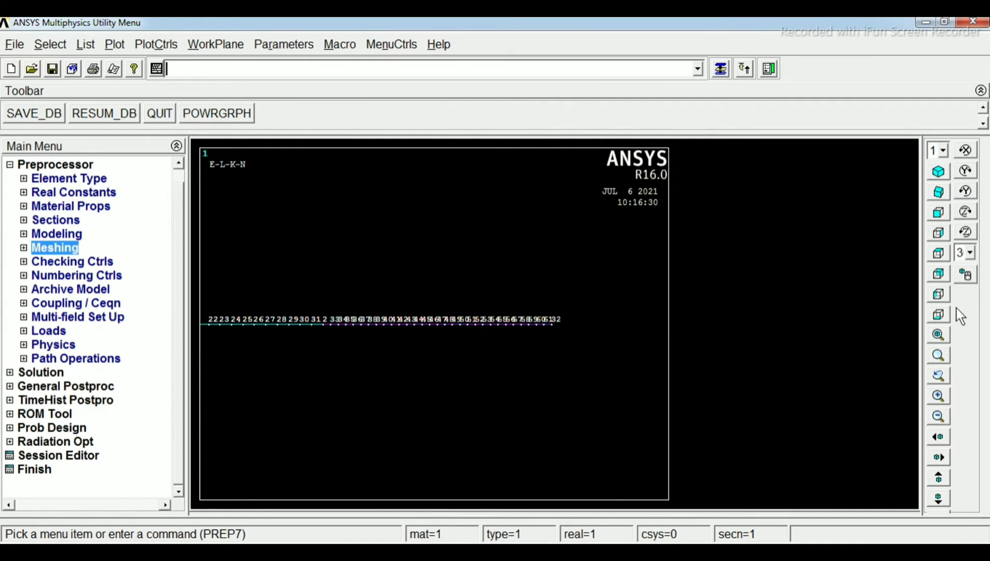
{"action": "left_click", "coordinate": [940, 333]}
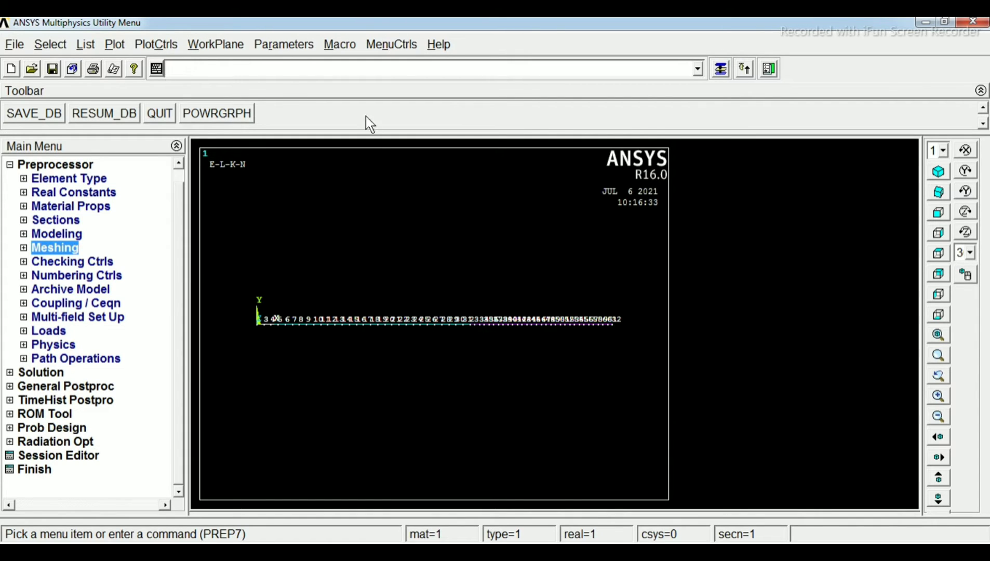
Turn off node numbers and turn on keypoint numbers in the plot numbering controls, and replot the beam
{"action": "left_click", "coordinate": [156, 44]}
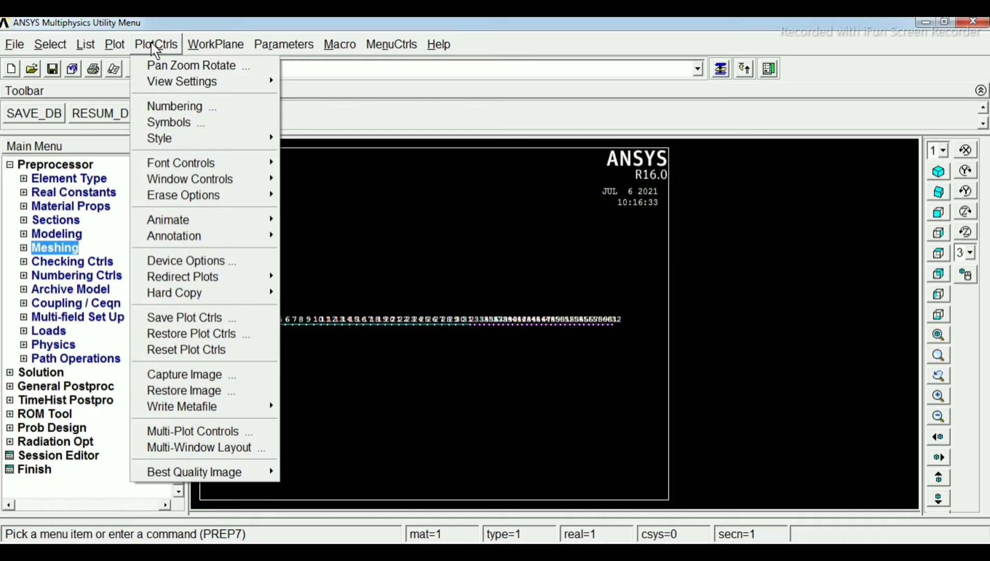
{"action": "left_click", "coordinate": [208, 105]}
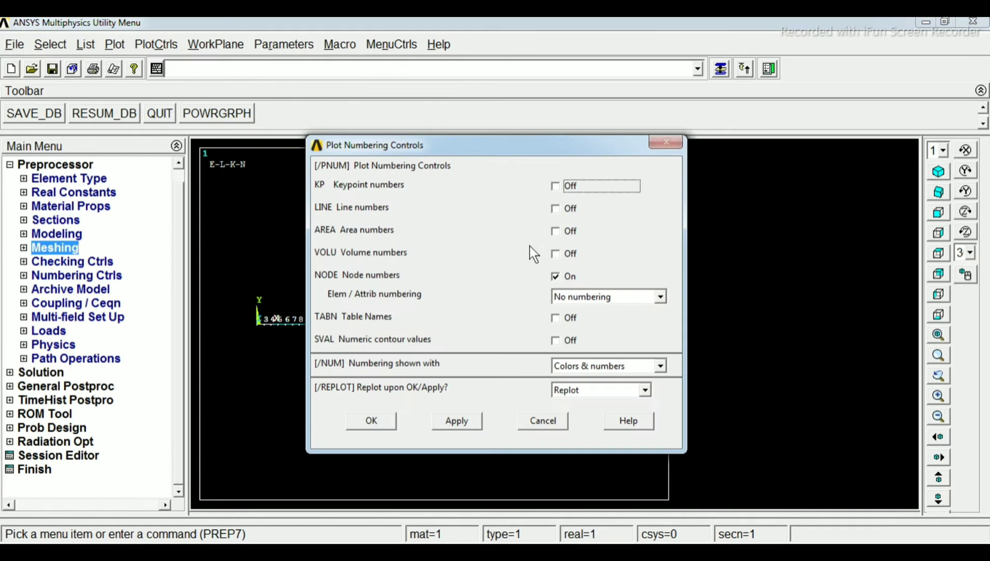
{"action": "left_click", "coordinate": [558, 276]}
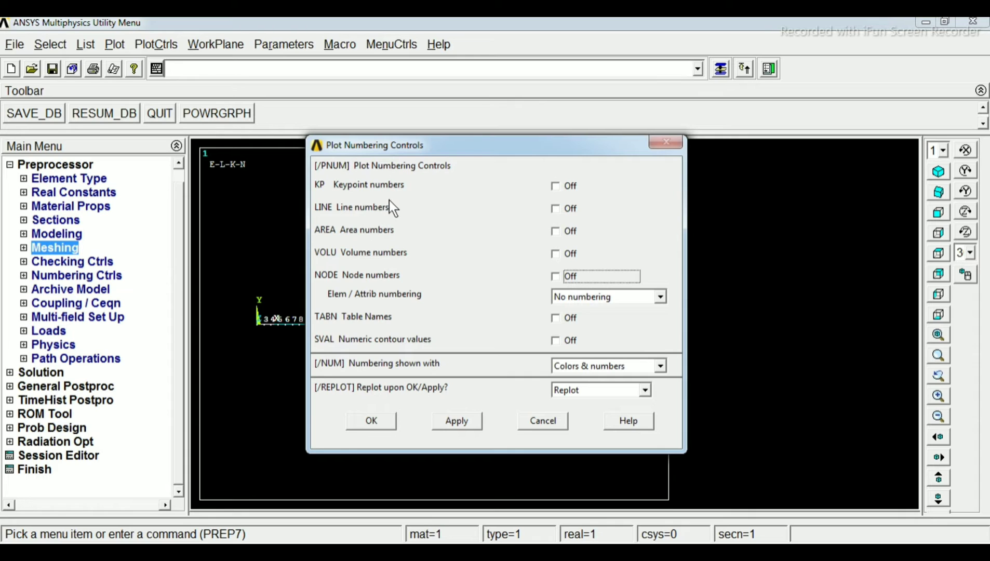
{"action": "left_click", "coordinate": [556, 186]}
{"action": "left_click", "coordinate": [371, 421]}
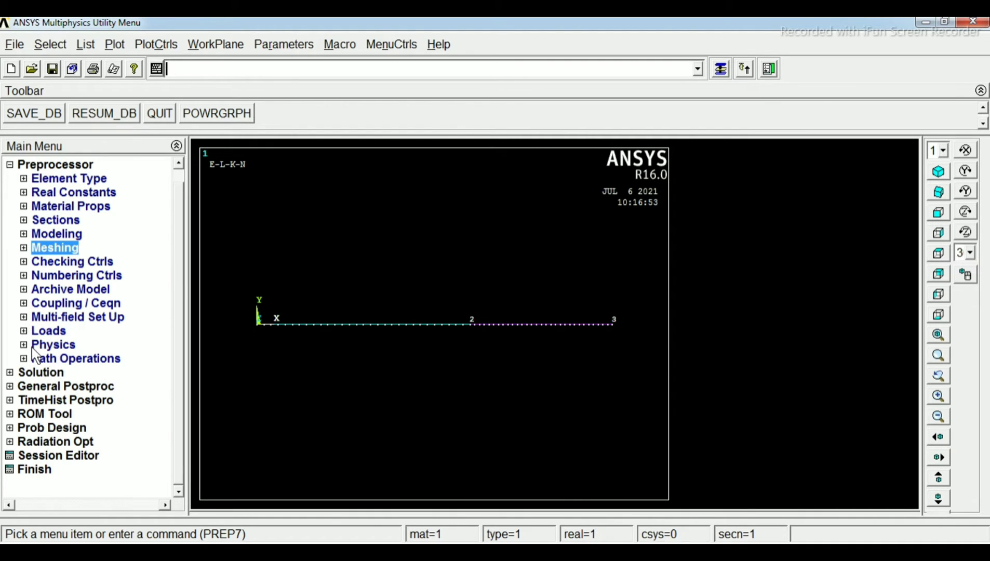
Apply a structural displacement constraint on all DOFs at the keypoint on the beam's origin end
{"action": "left_click", "coordinate": [23, 332]}
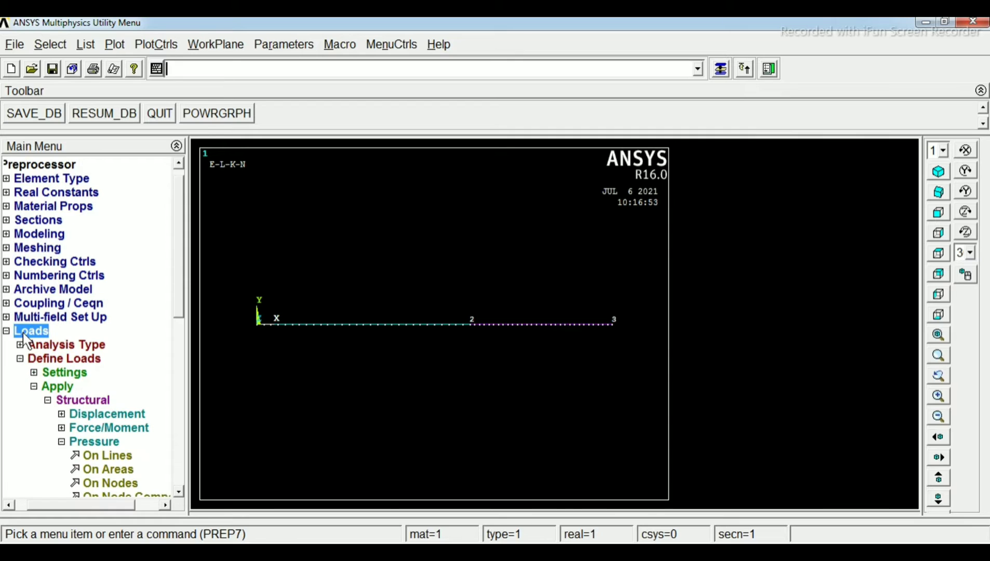
{"action": "left_click", "coordinate": [54, 360]}
{"action": "left_click", "coordinate": [54, 360]}
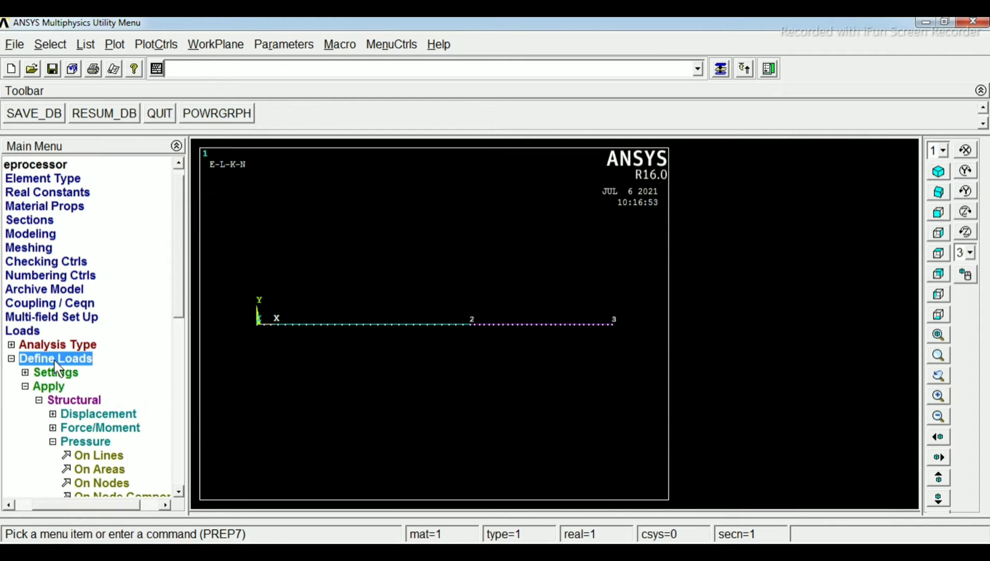
{"action": "left_click", "coordinate": [73, 403]}
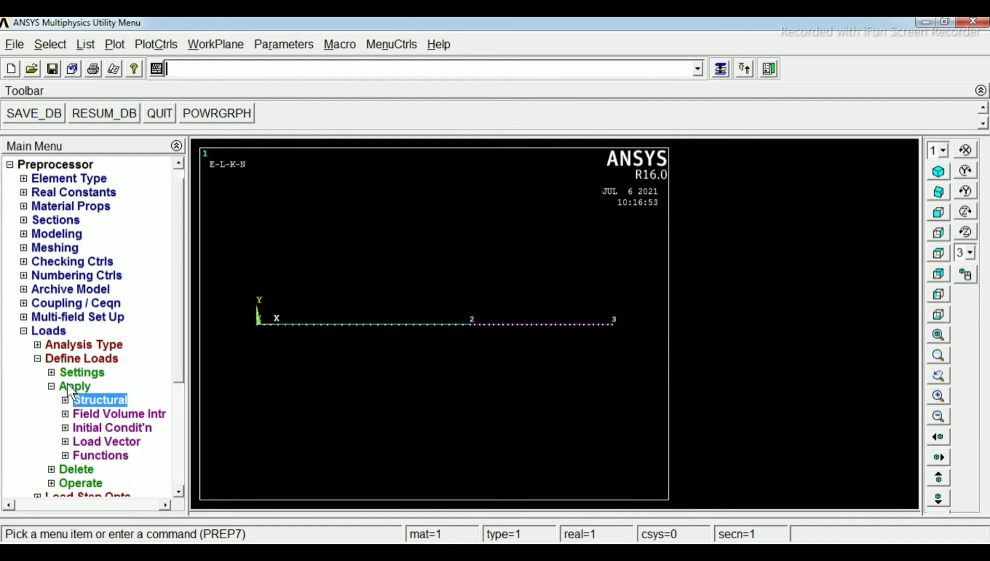
{"action": "left_click", "coordinate": [51, 387]}
{"action": "left_click", "coordinate": [53, 359]}
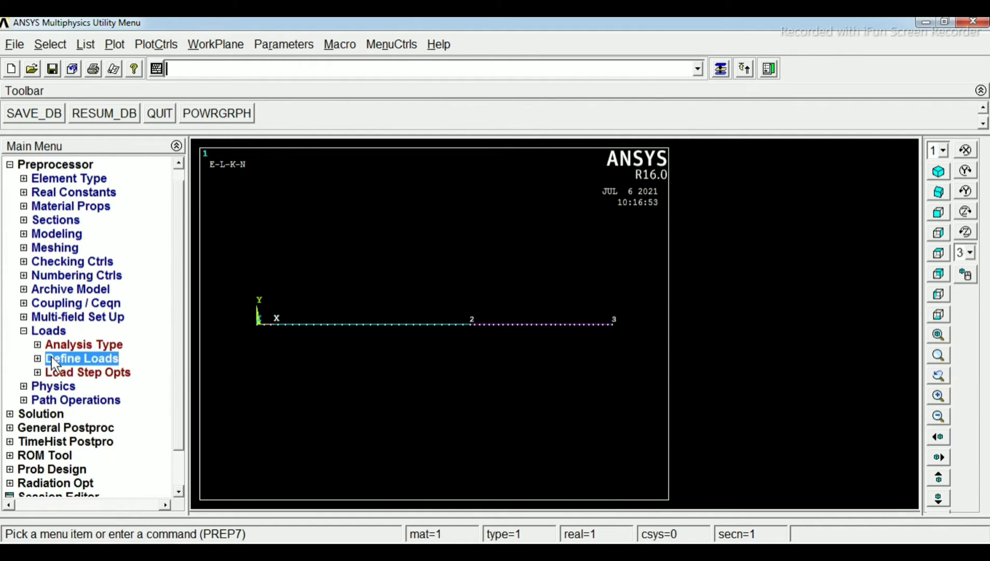
{"action": "left_click", "coordinate": [76, 360]}
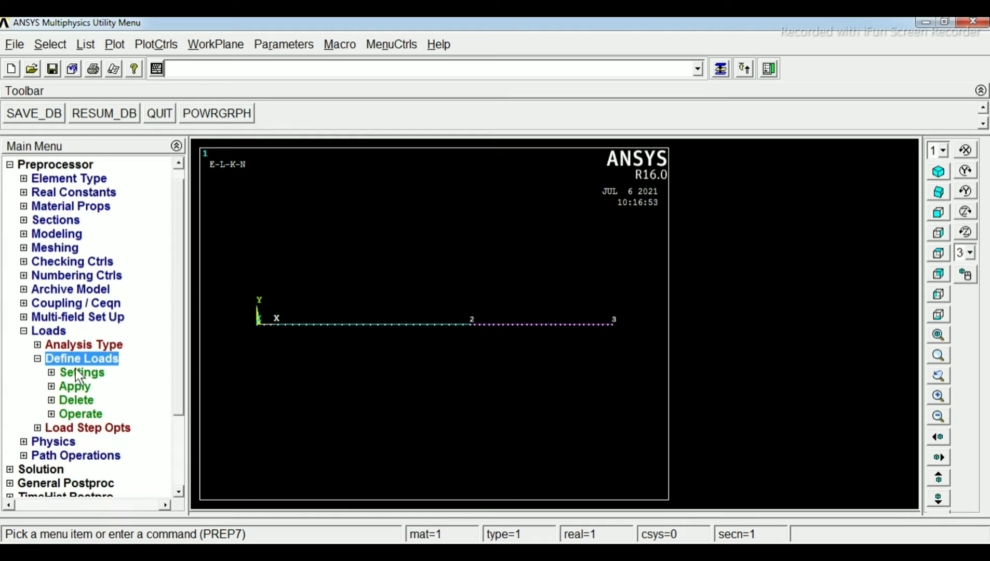
{"action": "left_click", "coordinate": [72, 388]}
{"action": "left_click", "coordinate": [87, 399]}
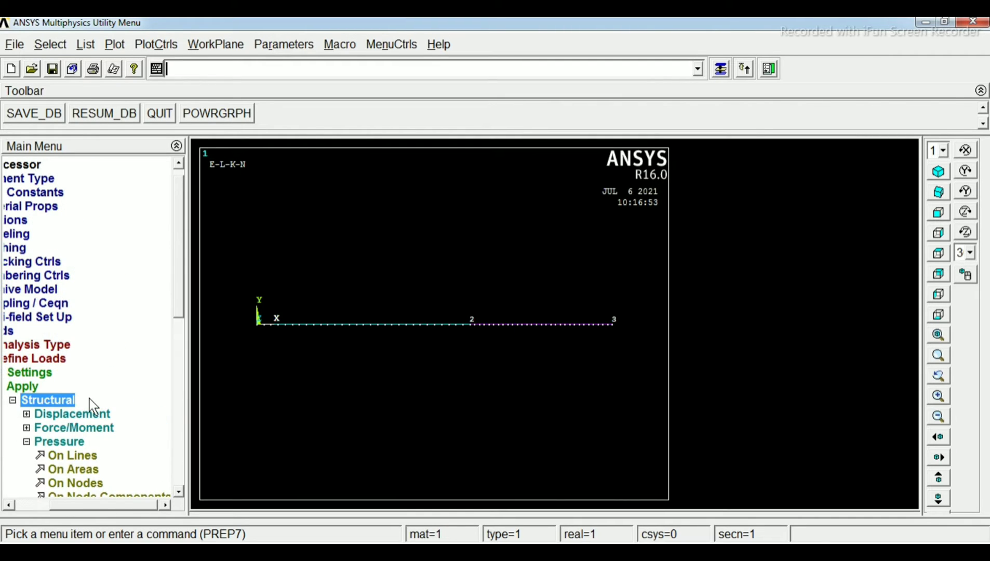
{"action": "left_click_drag", "start_coordinate": [179, 278], "coordinate": [175, 358]}
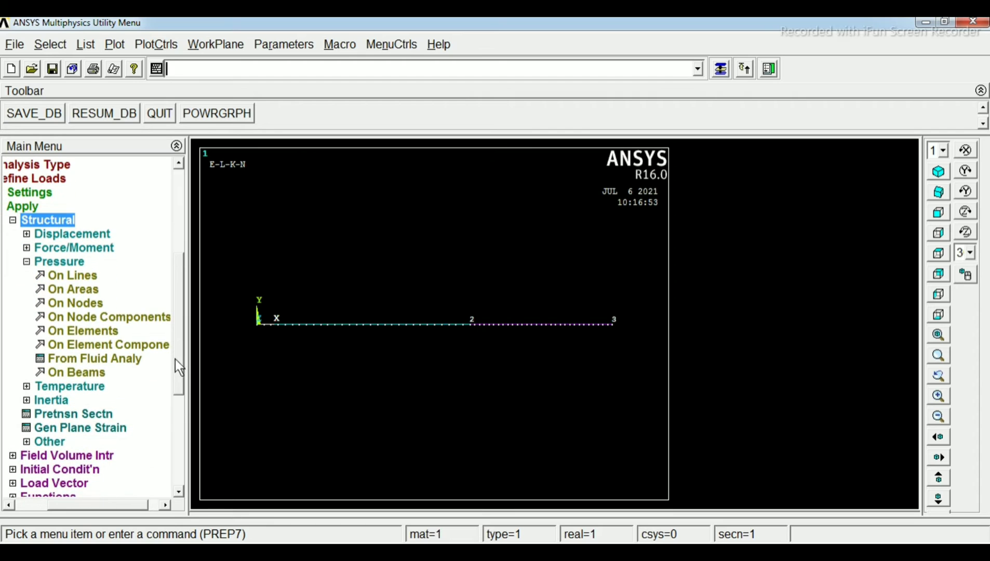
{"action": "left_click", "coordinate": [29, 234]}
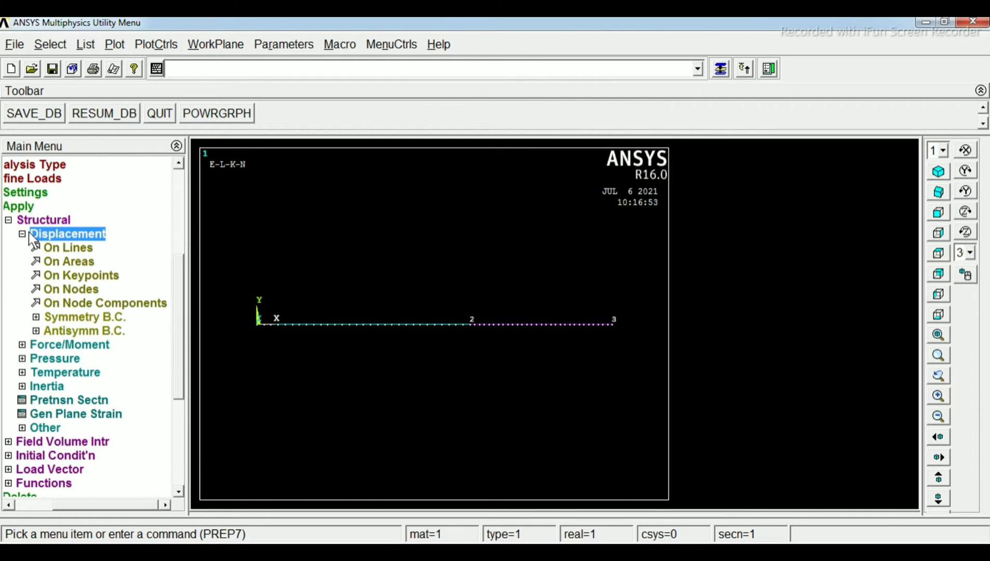
{"action": "left_click", "coordinate": [83, 273]}
{"action": "left_click_drag", "start_coordinate": [83, 267], "coordinate": [128, 174]}
{"action": "left_click", "coordinate": [258, 317]}
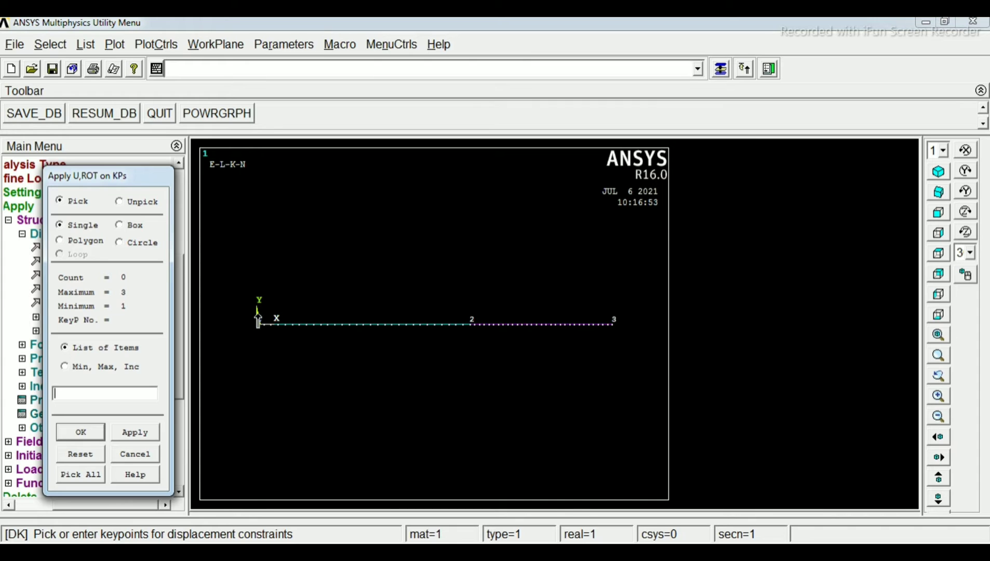
{"action": "left_click", "coordinate": [82, 429]}
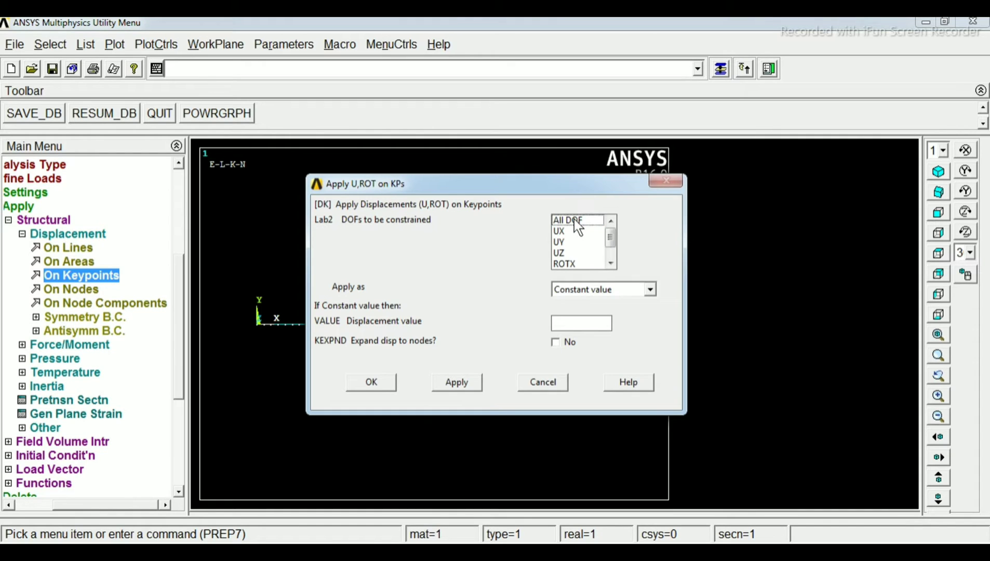
{"action": "left_click", "coordinate": [358, 385]}
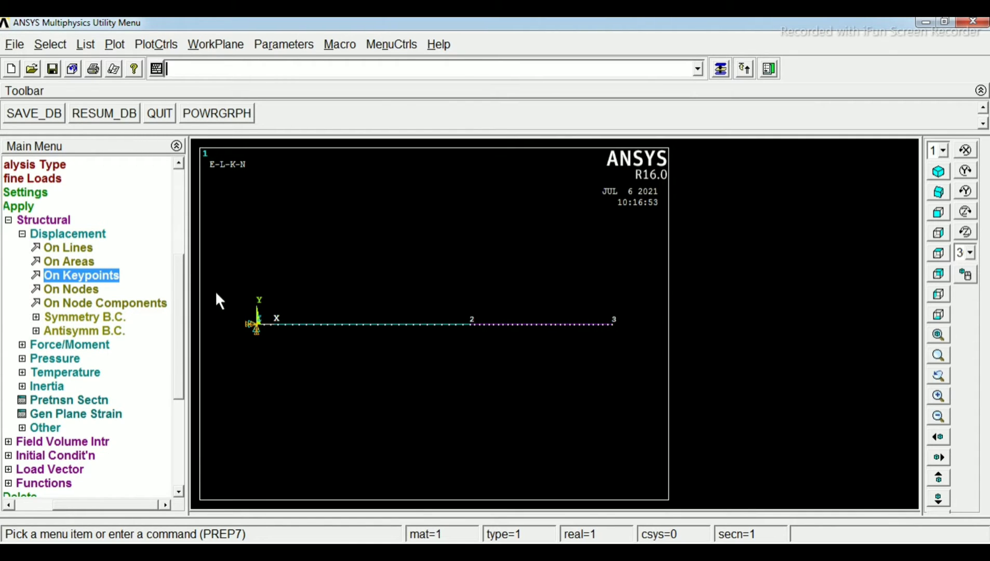
Apply a constant FY force of -5 at keypoint 3 on the beam's free end, and check the beam diagram in Windows Photo Viewer
{"action": "left_click", "coordinate": [22, 345]}
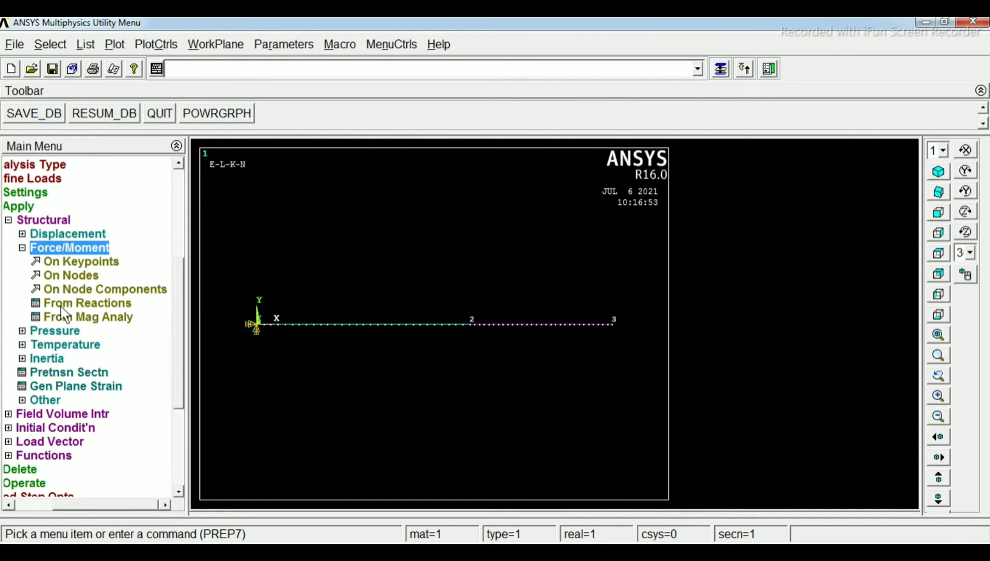
{"action": "left_click", "coordinate": [67, 263]}
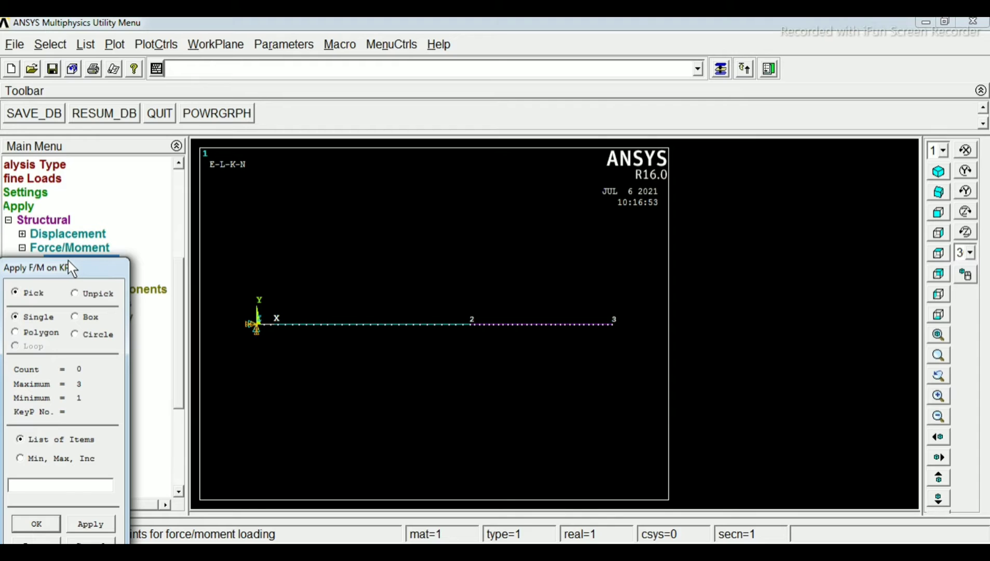
{"action": "left_click", "coordinate": [612, 323]}
{"action": "left_click", "coordinate": [37, 523]}
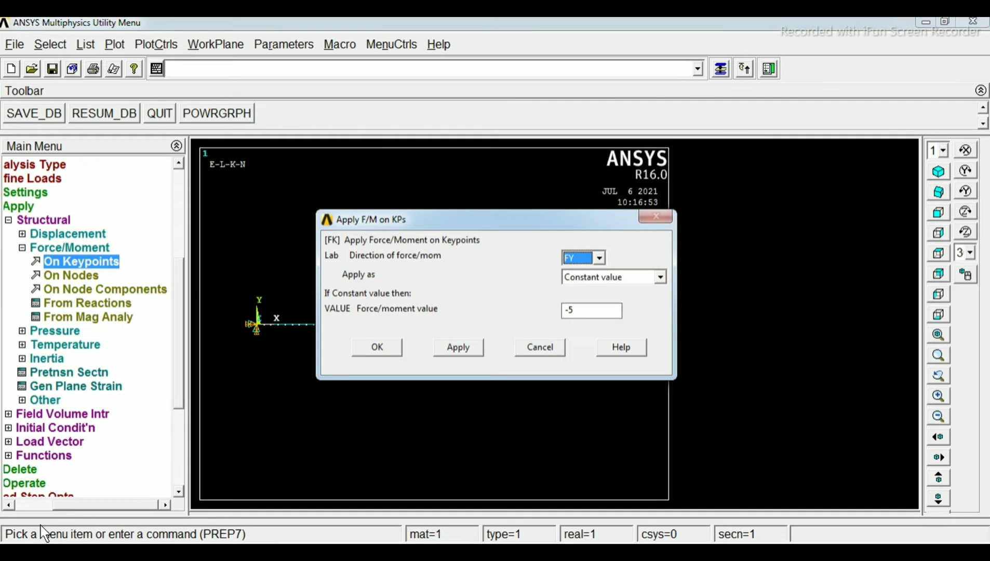
{"action": "left_click", "coordinate": [597, 259]}
{"action": "left_click", "coordinate": [598, 259]}
{"action": "left_click", "coordinate": [598, 258]}
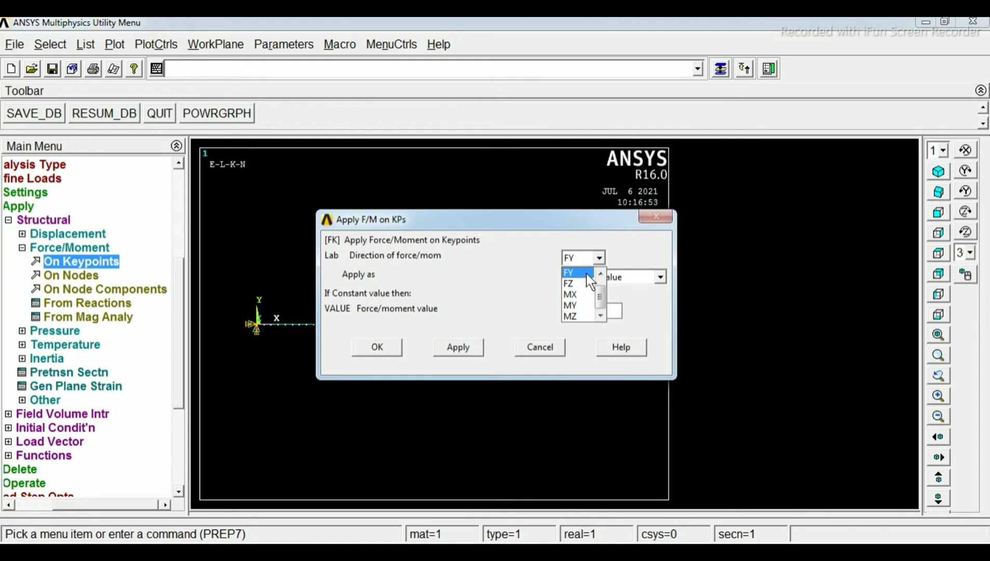
{"action": "left_click", "coordinate": [569, 272]}
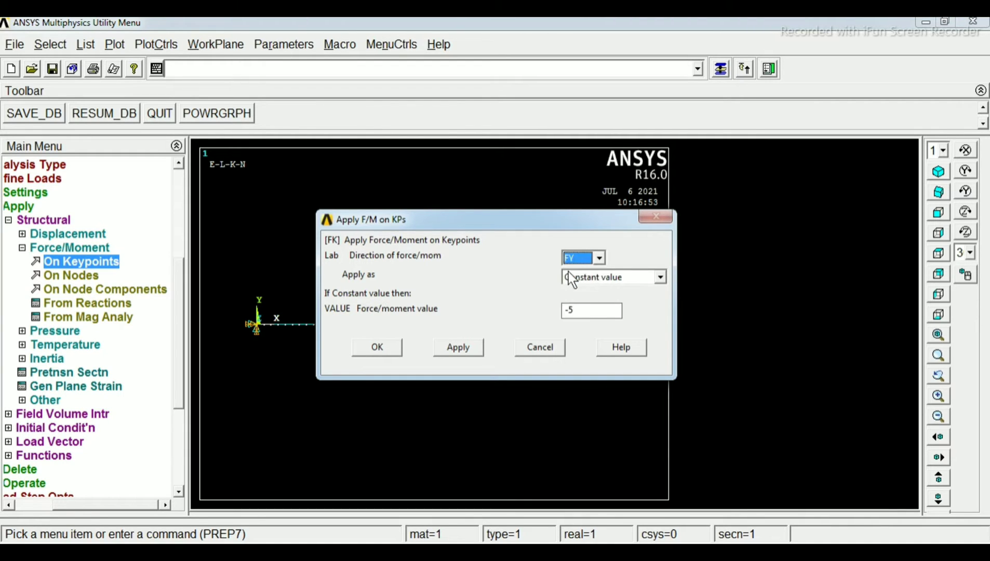
{"action": "left_click_drag", "start_coordinate": [574, 310], "coordinate": [541, 306]}
{"action": "left_click", "coordinate": [587, 313]}
{"action": "left_click_drag", "start_coordinate": [625, 221], "coordinate": [686, 139]}
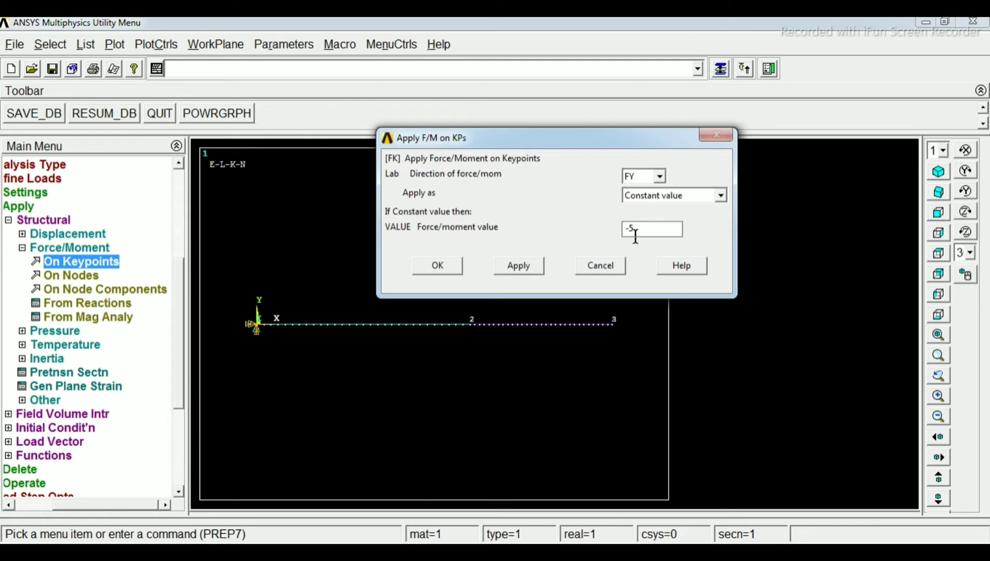
{"action": "left_click", "coordinate": [437, 265]}
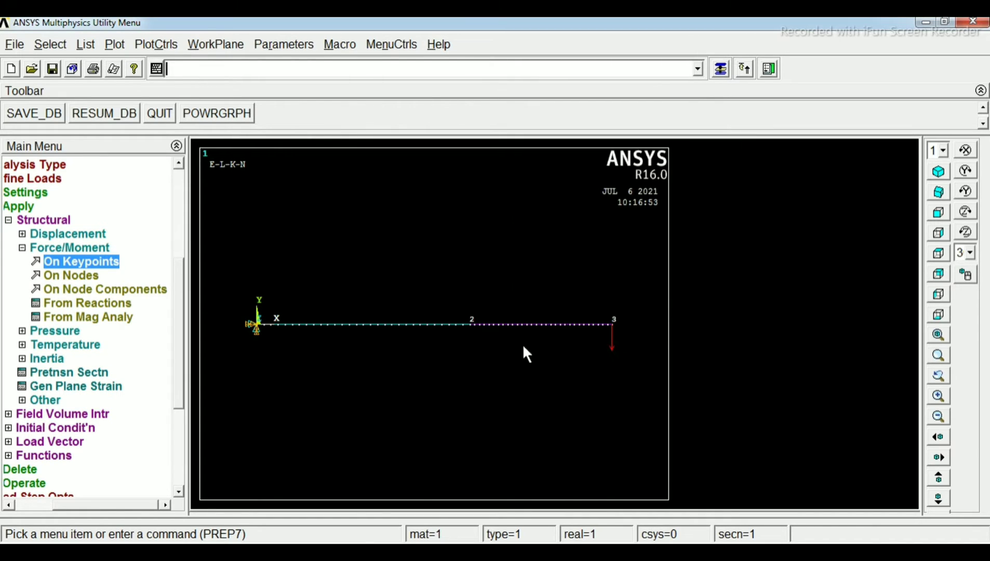
{"action": "left_click", "coordinate": [276, 552]}
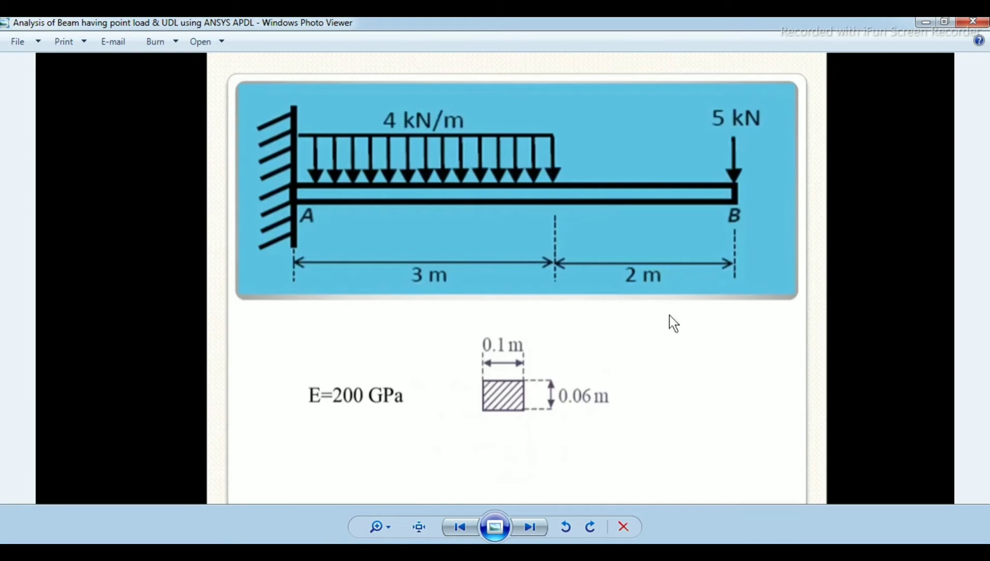
Switch back to ANSYS and apply a uniform beam pressure of 4 with load key 2 to all elements between the fixed end and keypoint 2
{"action": "left_click", "coordinate": [275, 551]}
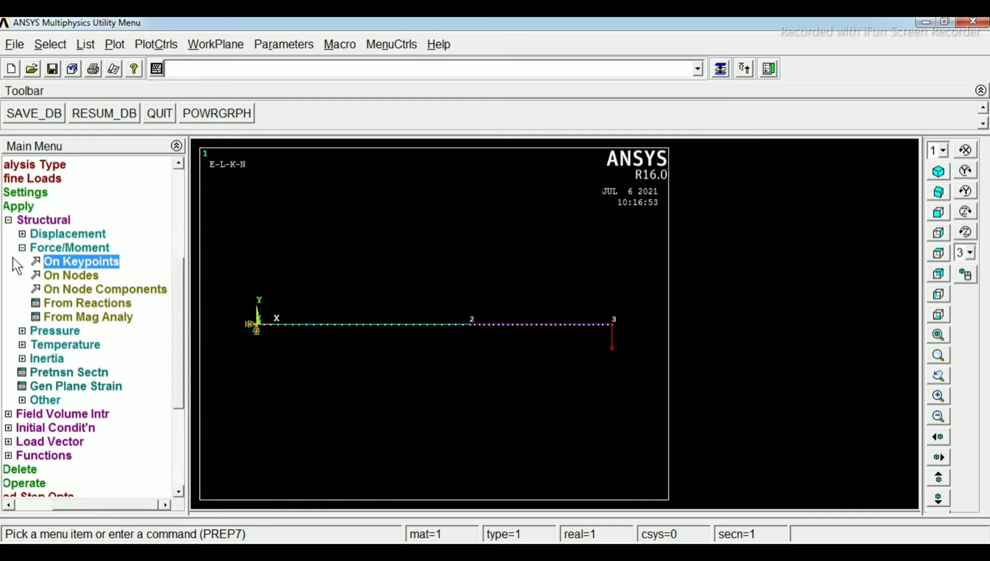
{"action": "left_click", "coordinate": [31, 331]}
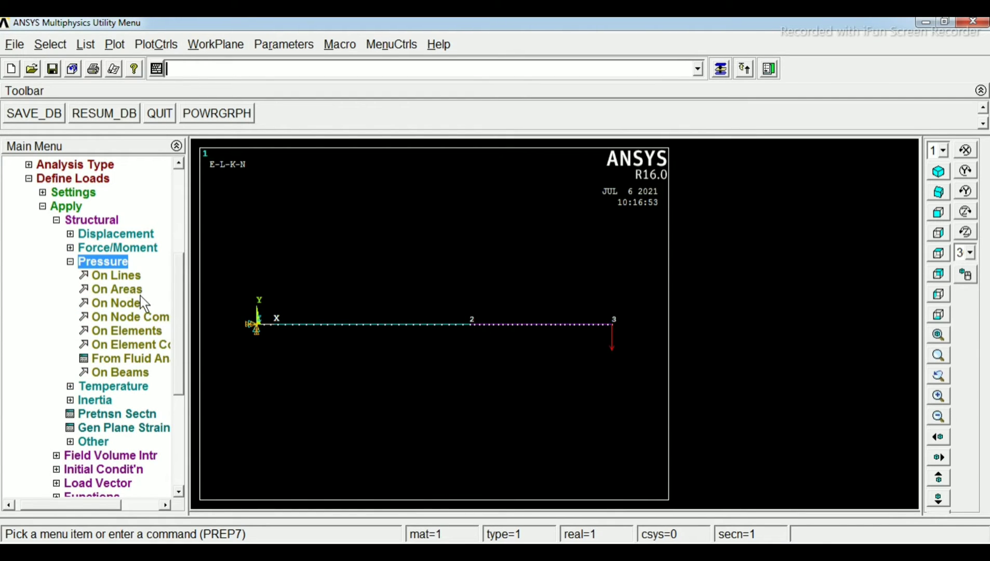
{"action": "left_click", "coordinate": [123, 372]}
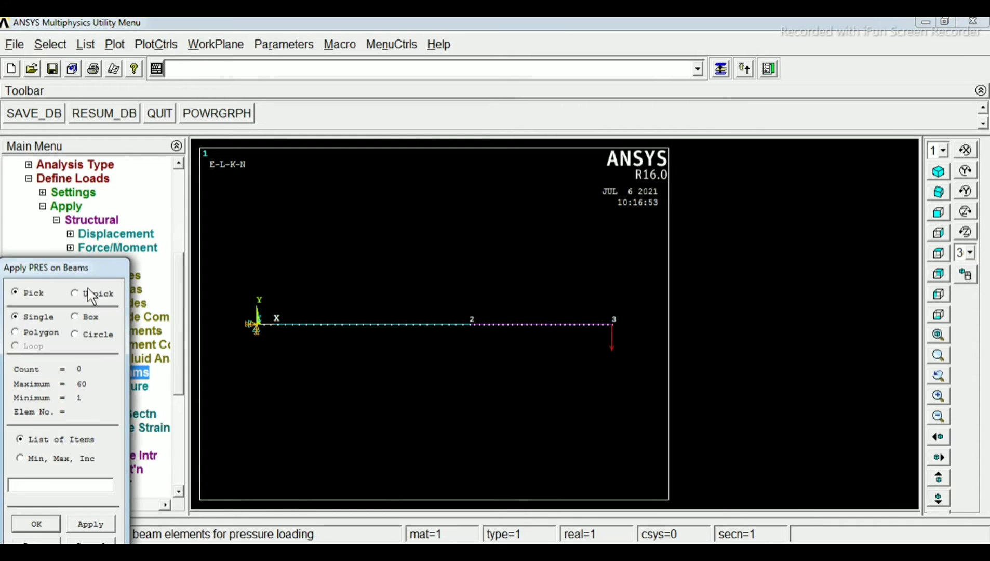
{"action": "left_click_drag", "start_coordinate": [88, 271], "coordinate": [154, 137]}
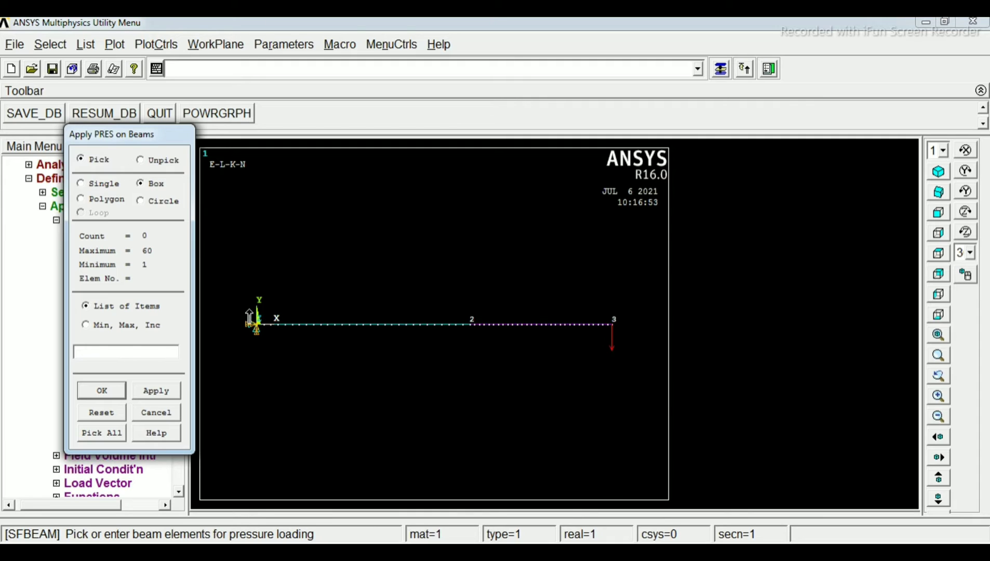
{"action": "left_click_drag", "start_coordinate": [253, 312], "coordinate": [470, 347]}
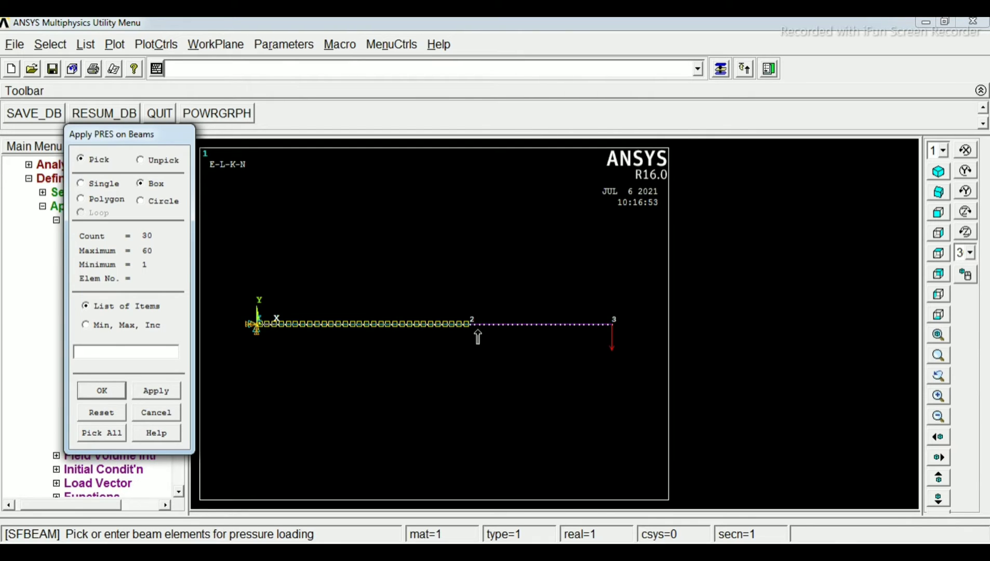
{"action": "left_click", "coordinate": [111, 388]}
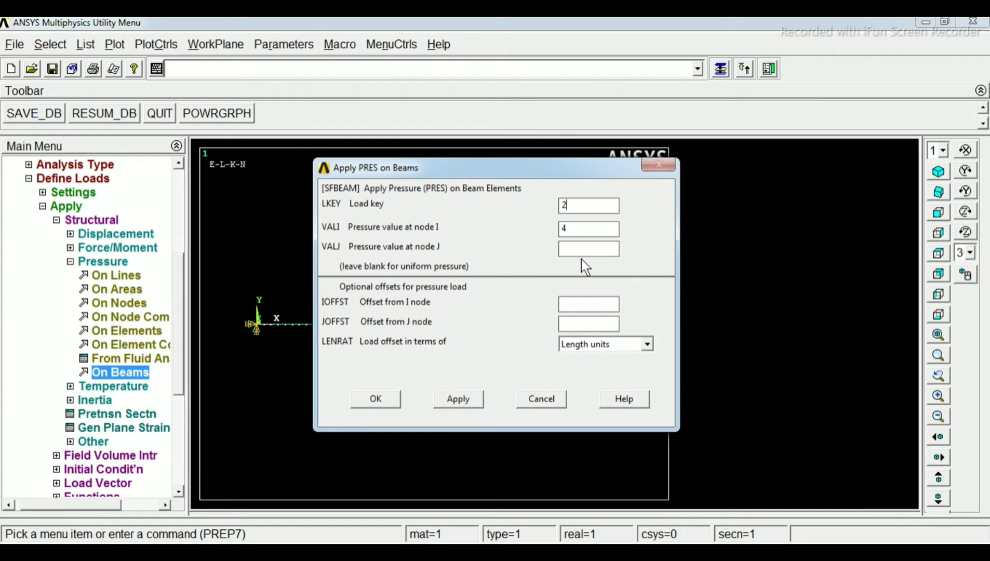
{"action": "left_click", "coordinate": [387, 397]}
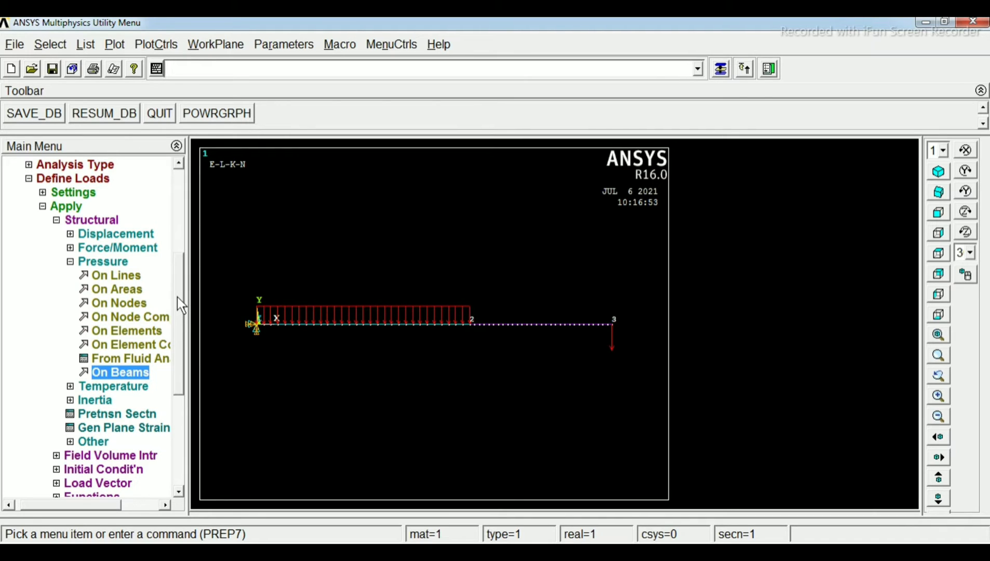
Solve the current load step for the loaded beam, and close the completion note and the solution status listing
{"action": "scroll", "coordinate": [177, 297], "scroll_direction": "down", "scroll_amount": 1}
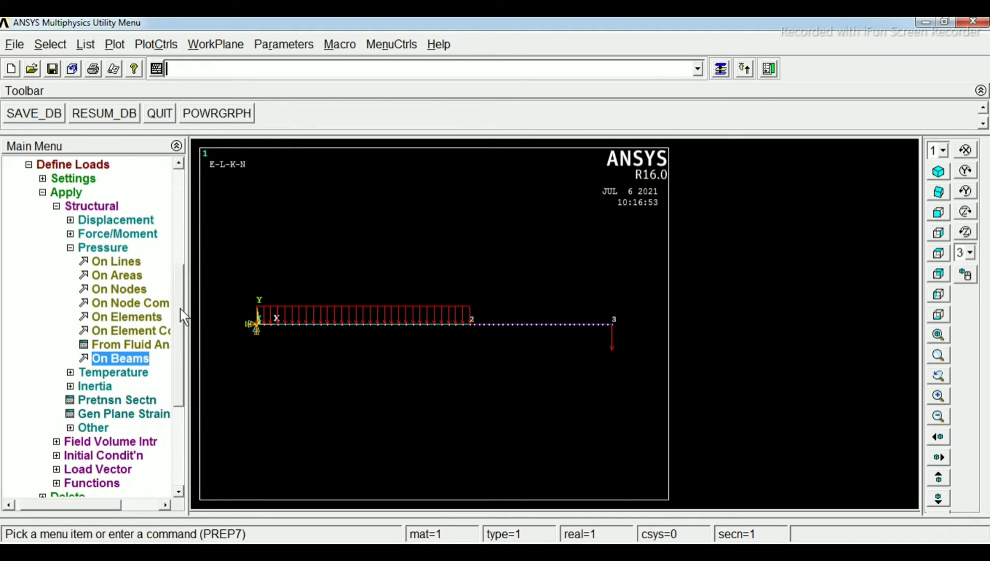
{"action": "left_click", "coordinate": [71, 248]}
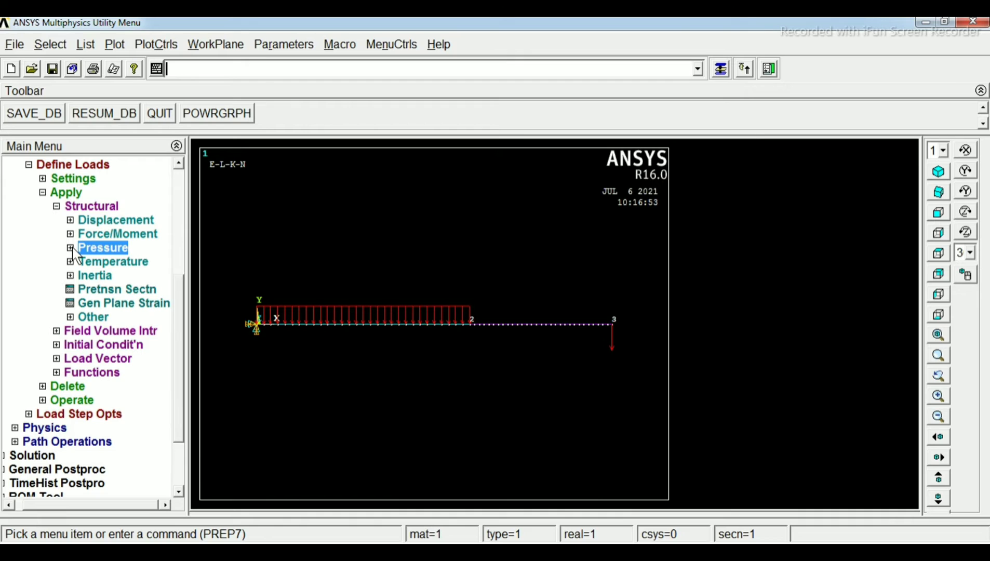
{"action": "left_click", "coordinate": [41, 192]}
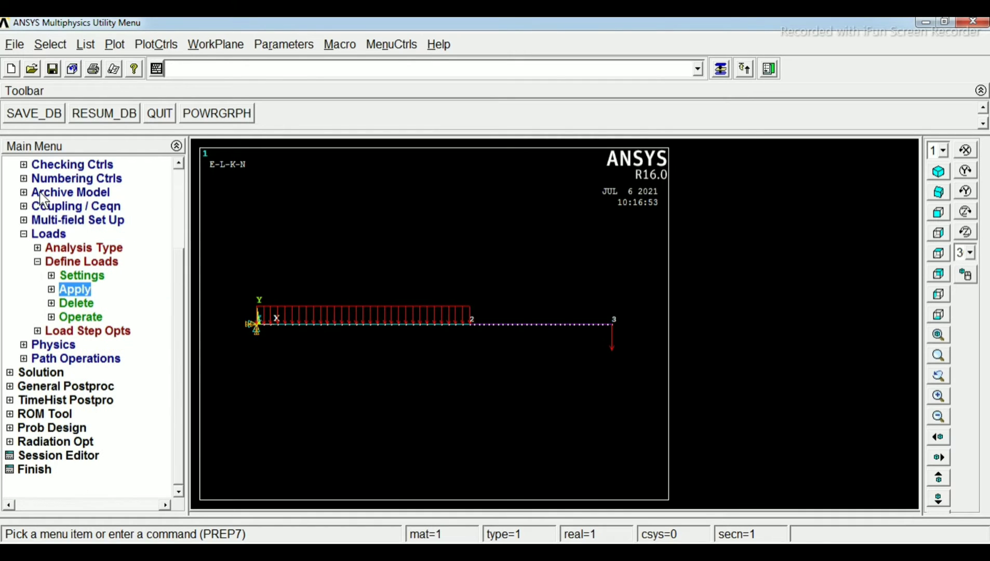
{"action": "left_click", "coordinate": [26, 236]}
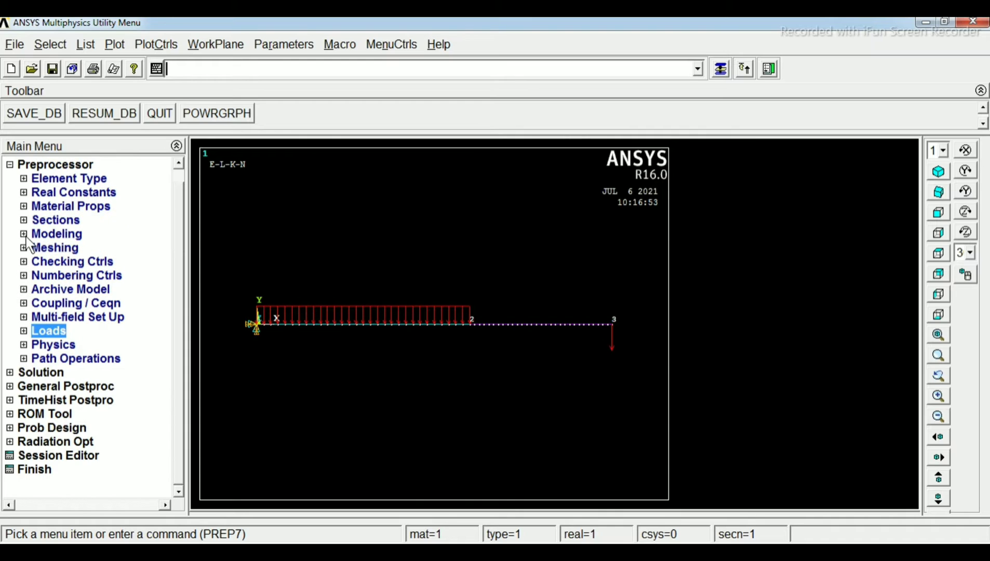
{"action": "left_click", "coordinate": [10, 374]}
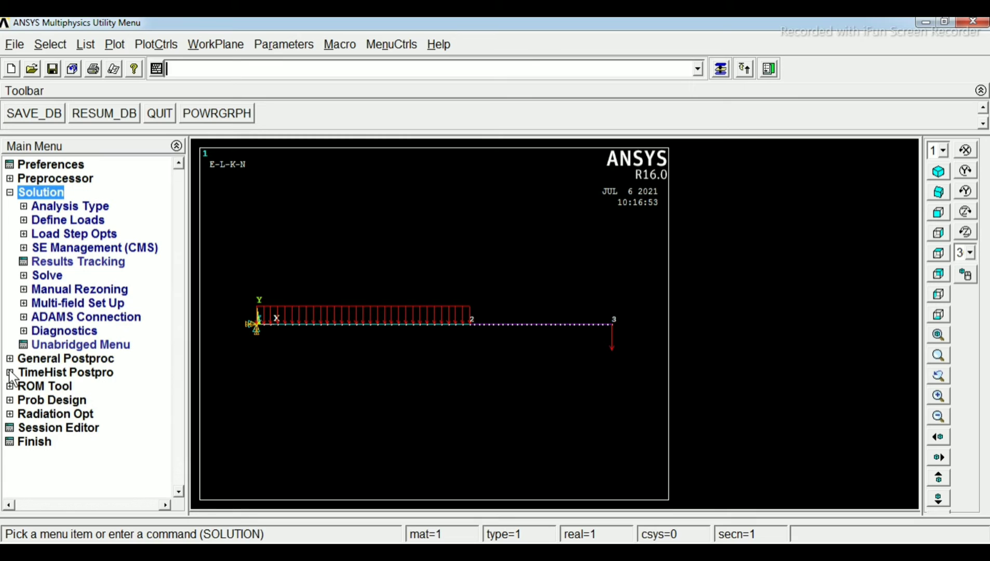
{"action": "left_click", "coordinate": [44, 276]}
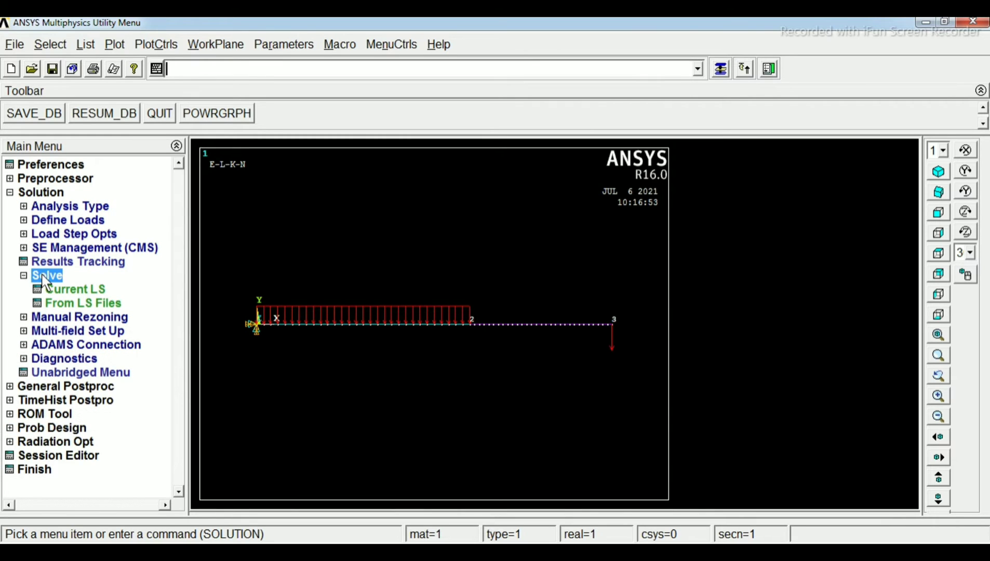
{"action": "left_click", "coordinate": [71, 289]}
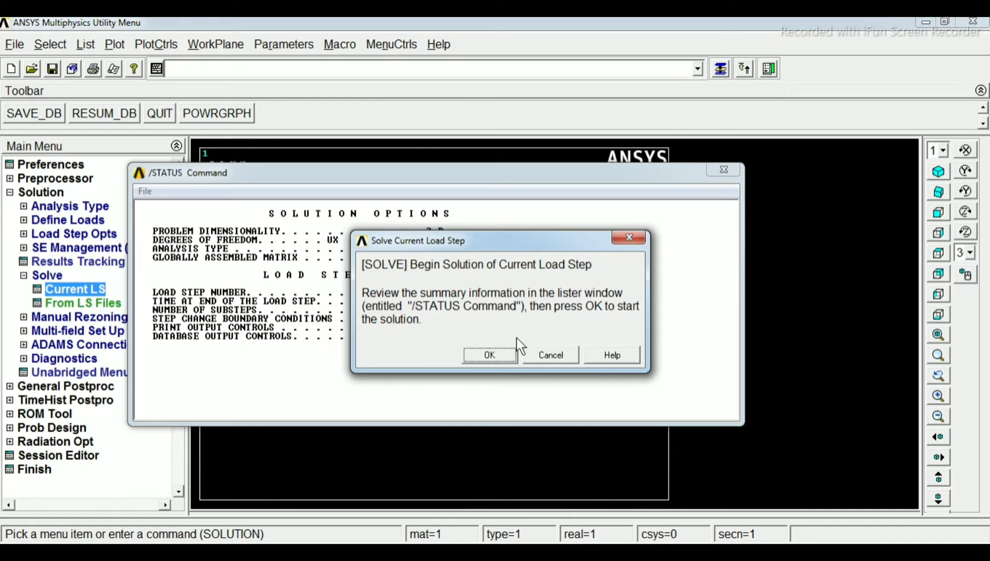
{"action": "left_click", "coordinate": [489, 355]}
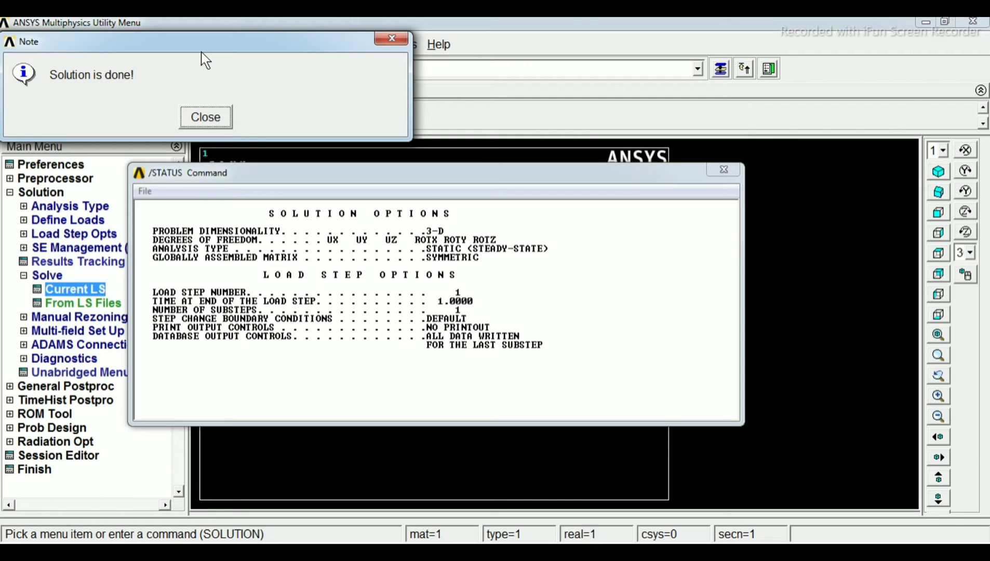
{"action": "left_click", "coordinate": [205, 117]}
{"action": "left_click", "coordinate": [727, 171]}
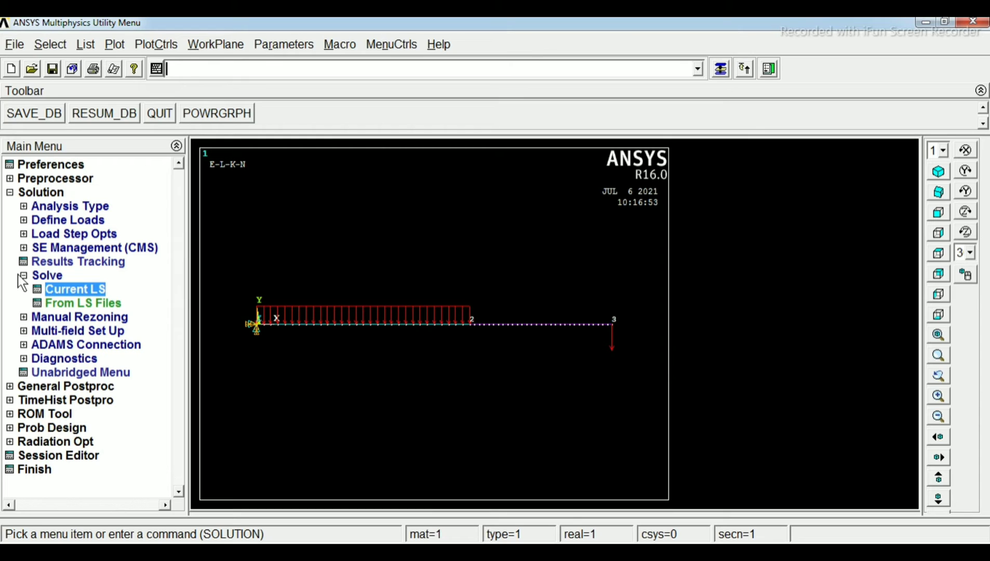
List the nodal DOF solution for the Y-component of displacement in the general postprocessor
{"action": "left_click", "coordinate": [9, 193]}
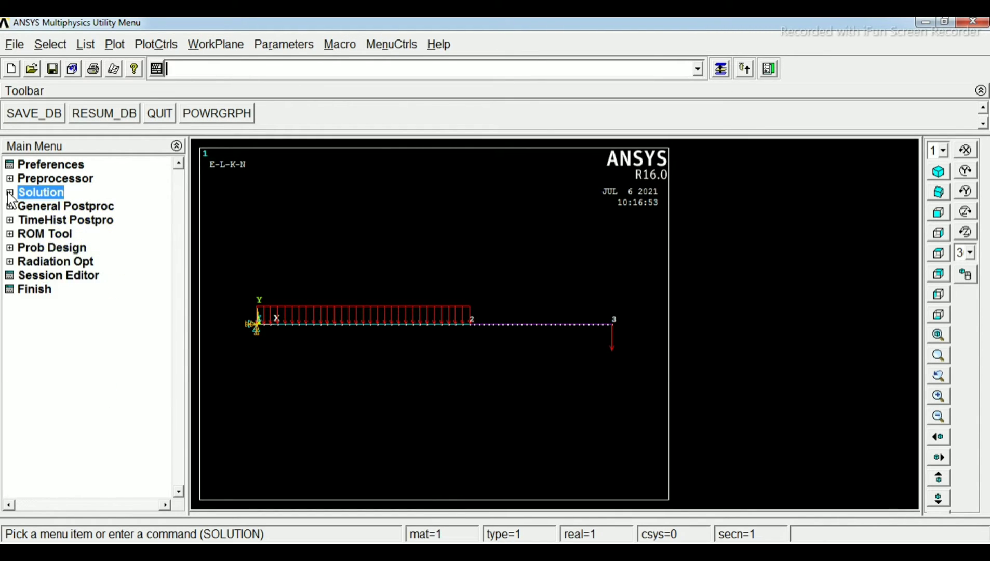
{"action": "left_click", "coordinate": [41, 208]}
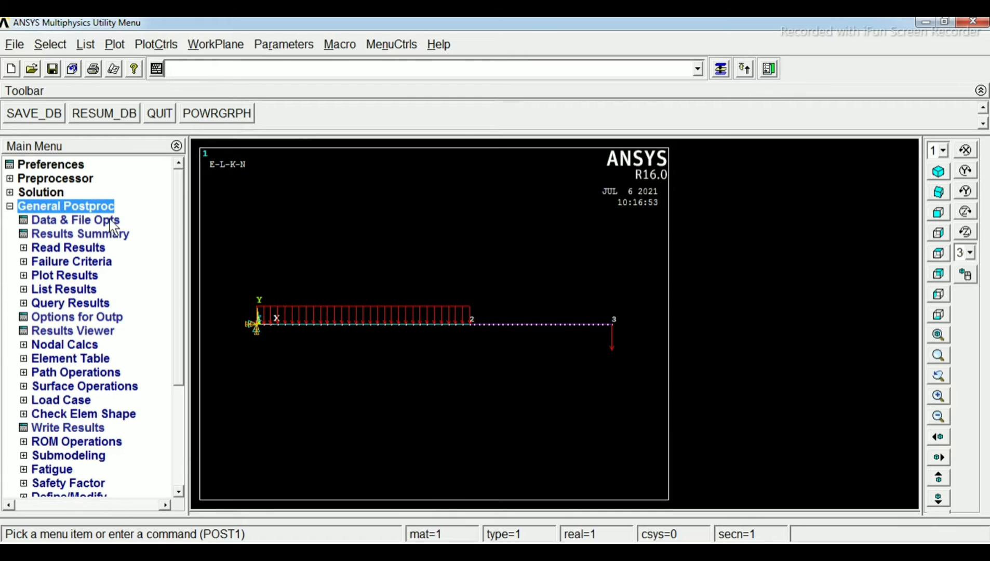
{"action": "left_click", "coordinate": [76, 289]}
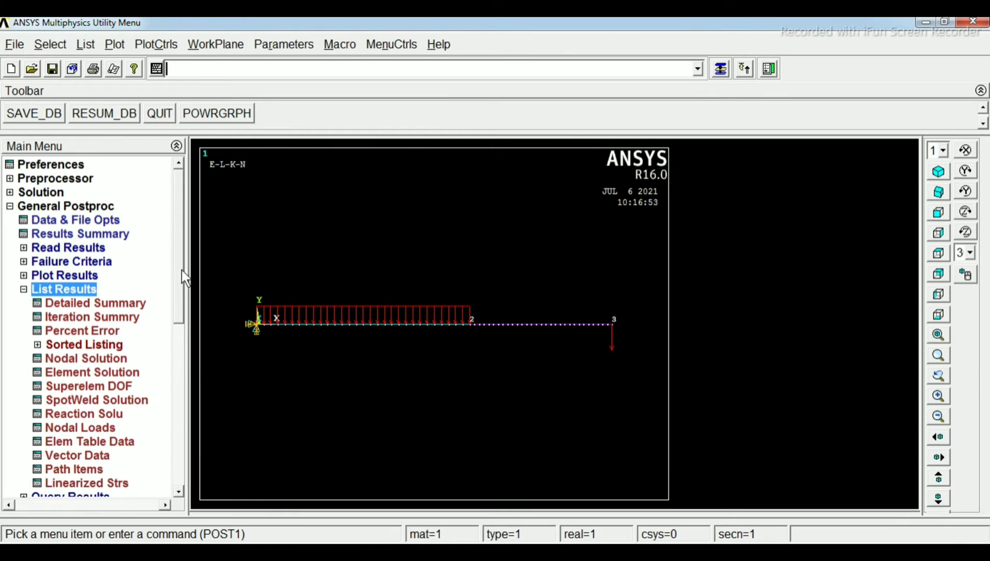
{"action": "scroll", "coordinate": [181, 286], "scroll_direction": "down", "scroll_amount": 3}
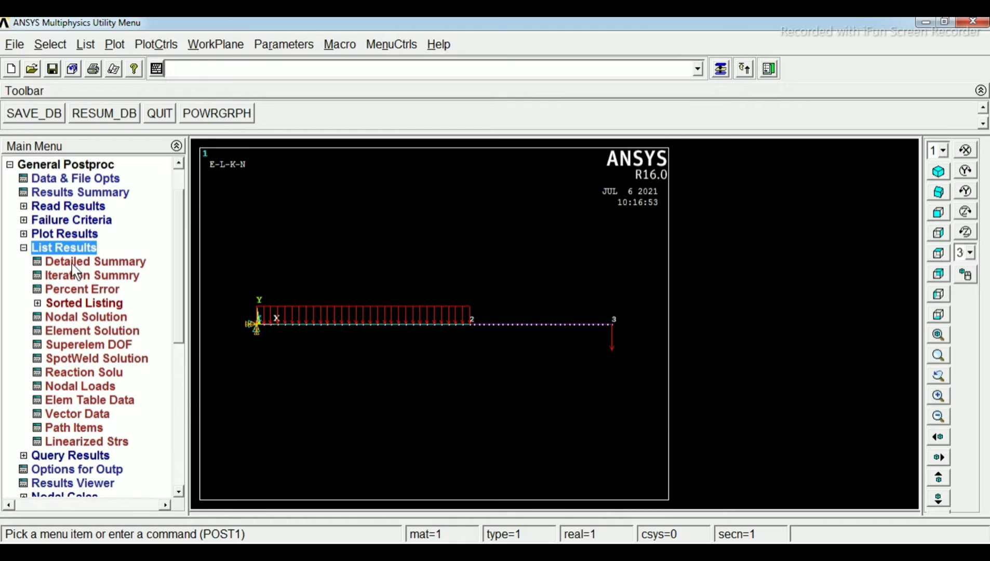
{"action": "left_click", "coordinate": [74, 316]}
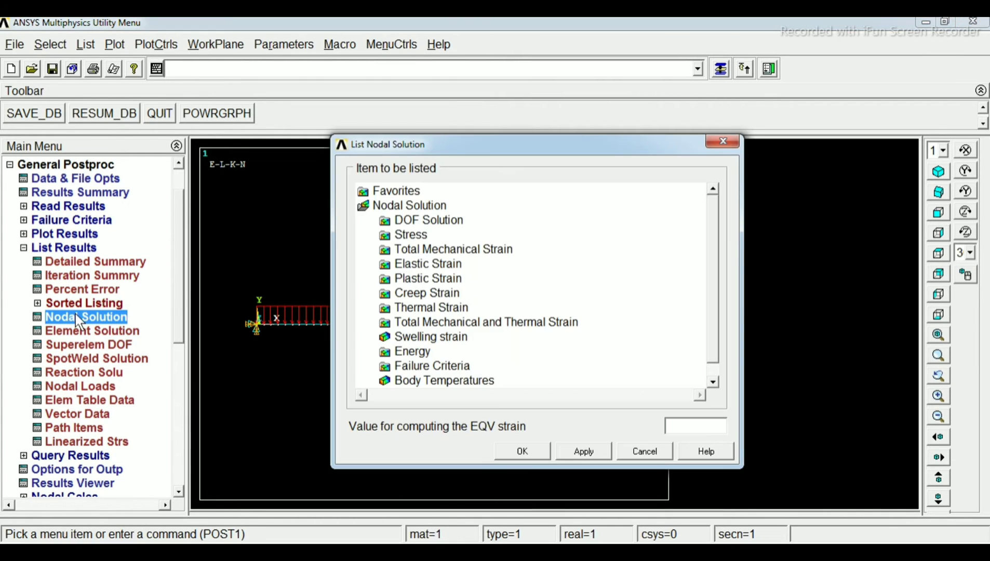
{"action": "left_click_drag", "start_coordinate": [525, 149], "coordinate": [575, 116]}
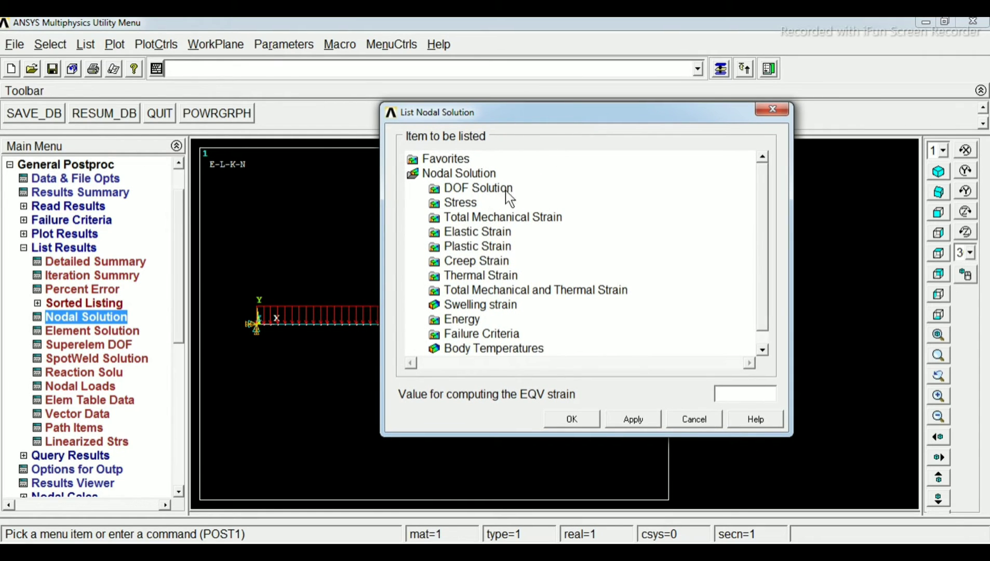
{"action": "left_click", "coordinate": [474, 187]}
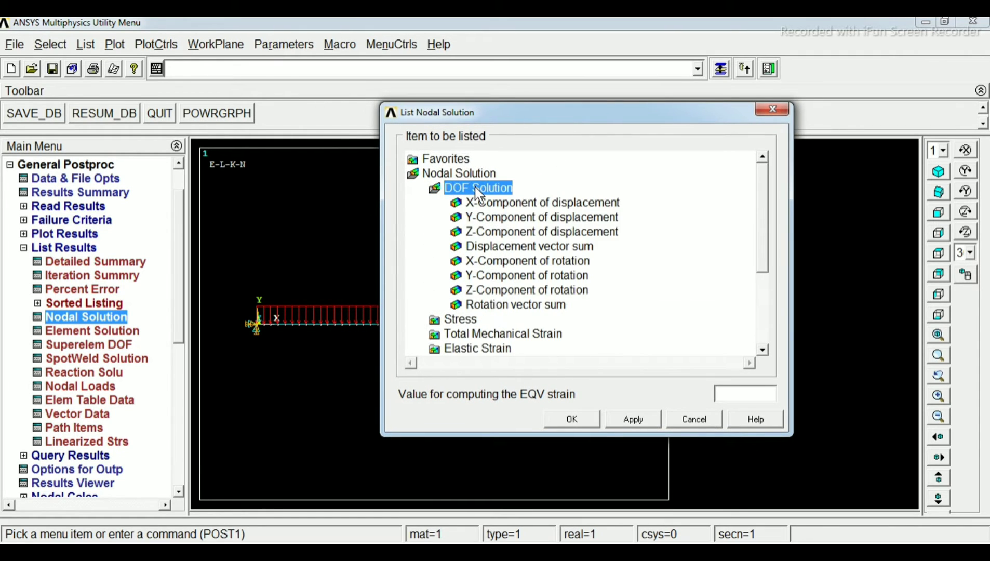
{"action": "left_click", "coordinate": [542, 218]}
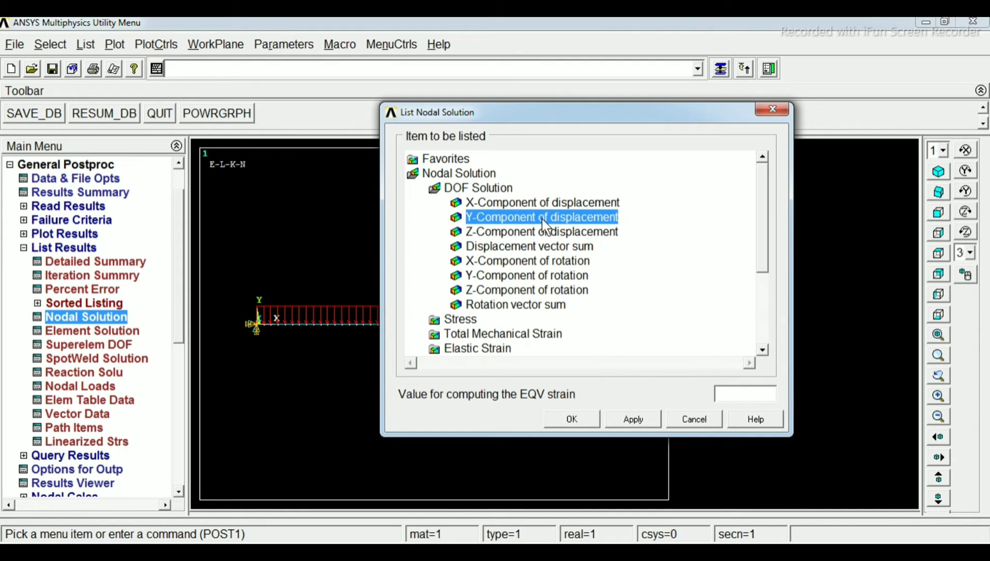
{"action": "left_click", "coordinate": [572, 414]}
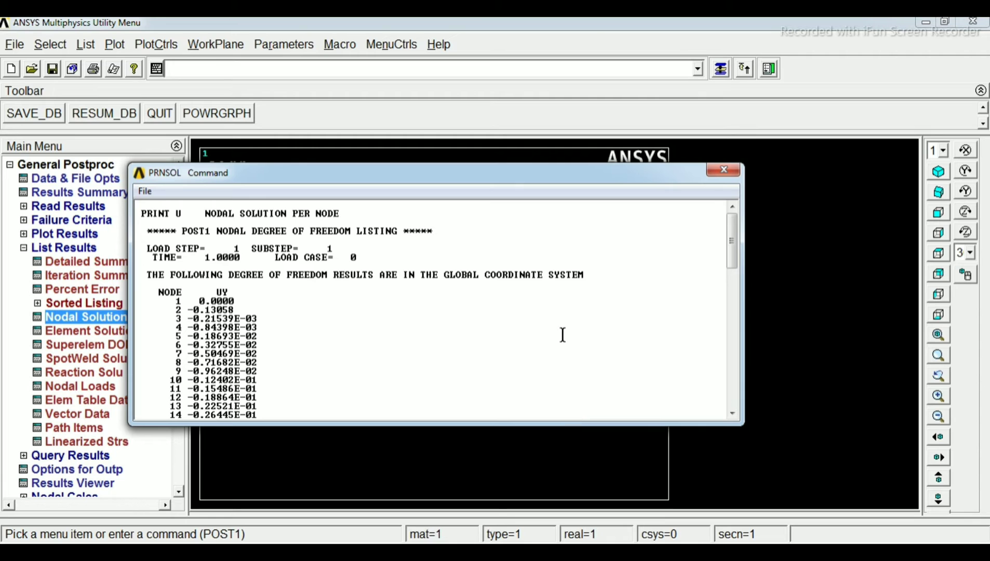
Examine the UY values in the nodal displacement listing through to the maximum absolute value, and close the listing
{"action": "scroll", "coordinate": [562, 329], "scroll_direction": "down", "scroll_amount": 1}
{"action": "scroll", "coordinate": [562, 330], "scroll_direction": "down", "scroll_amount": 10}
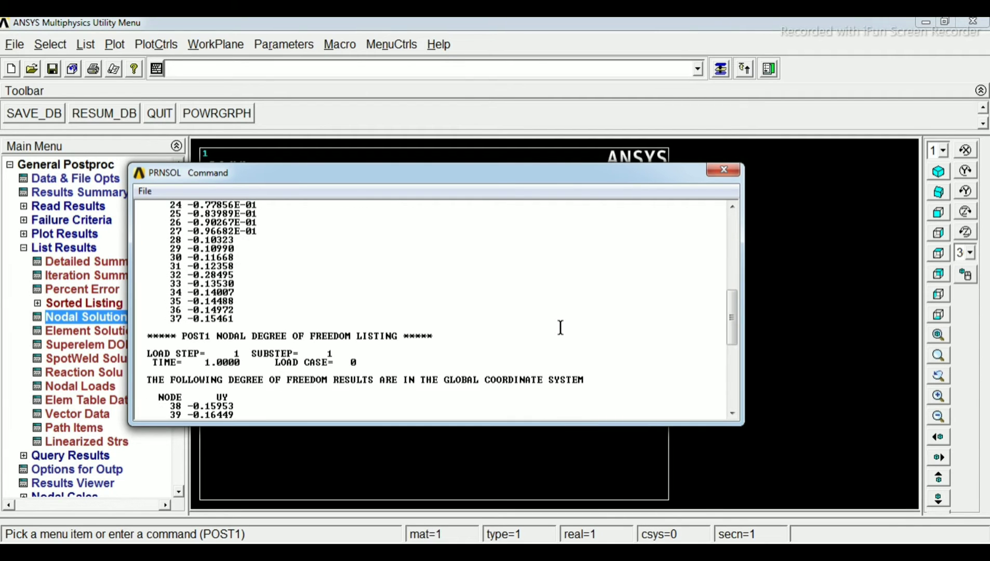
{"action": "scroll", "coordinate": [558, 324], "scroll_direction": "up", "scroll_amount": 7}
{"action": "scroll", "coordinate": [558, 325], "scroll_direction": "up", "scroll_amount": 5}
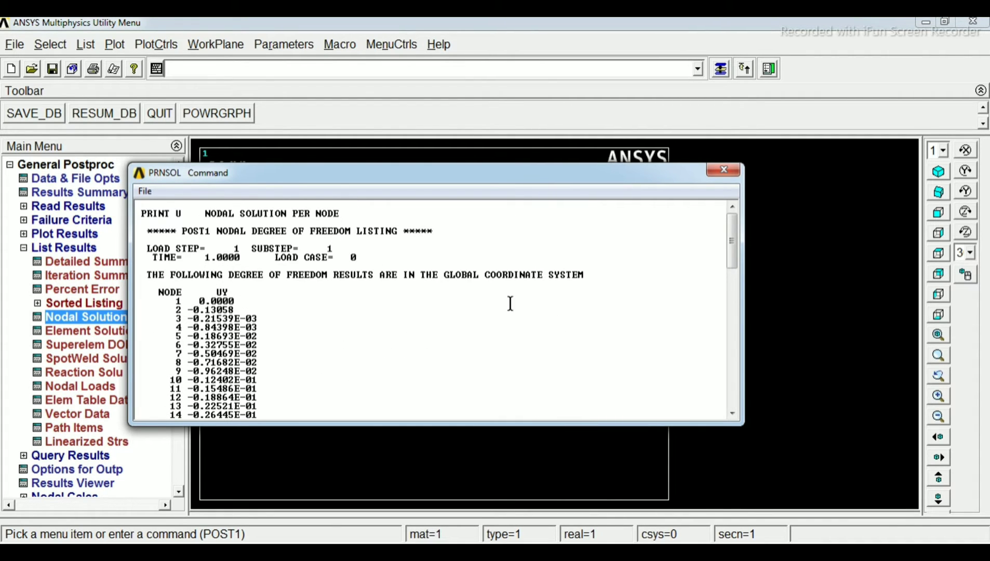
{"action": "scroll", "coordinate": [479, 300], "scroll_direction": "down", "scroll_amount": 1}
{"action": "scroll", "coordinate": [480, 300], "scroll_direction": "down", "scroll_amount": 1}
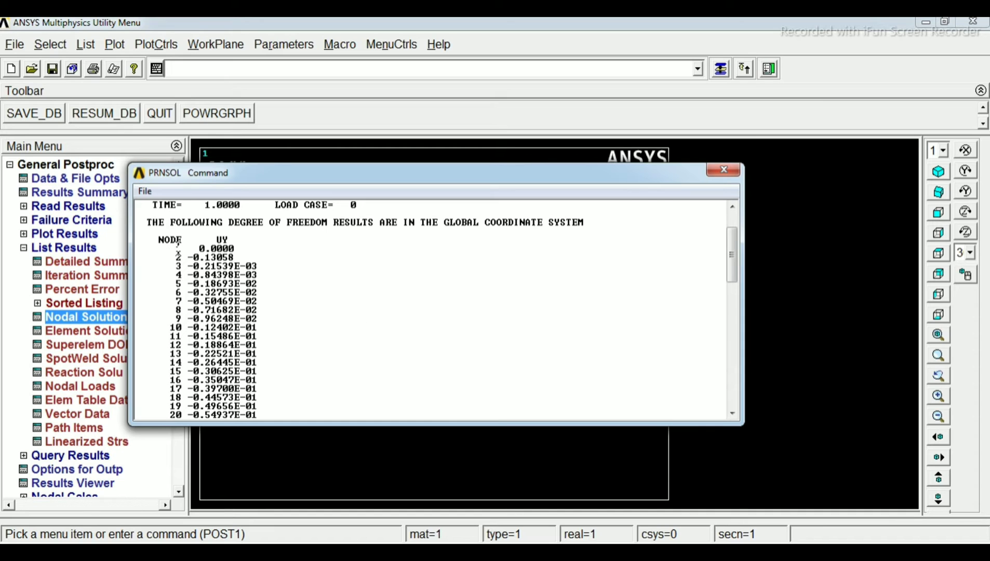
{"action": "scroll", "coordinate": [180, 250], "scroll_direction": "down", "scroll_amount": 5}
{"action": "scroll", "coordinate": [182, 249], "scroll_direction": "down", "scroll_amount": 10}
{"action": "scroll", "coordinate": [182, 250], "scroll_direction": "down", "scroll_amount": 5}
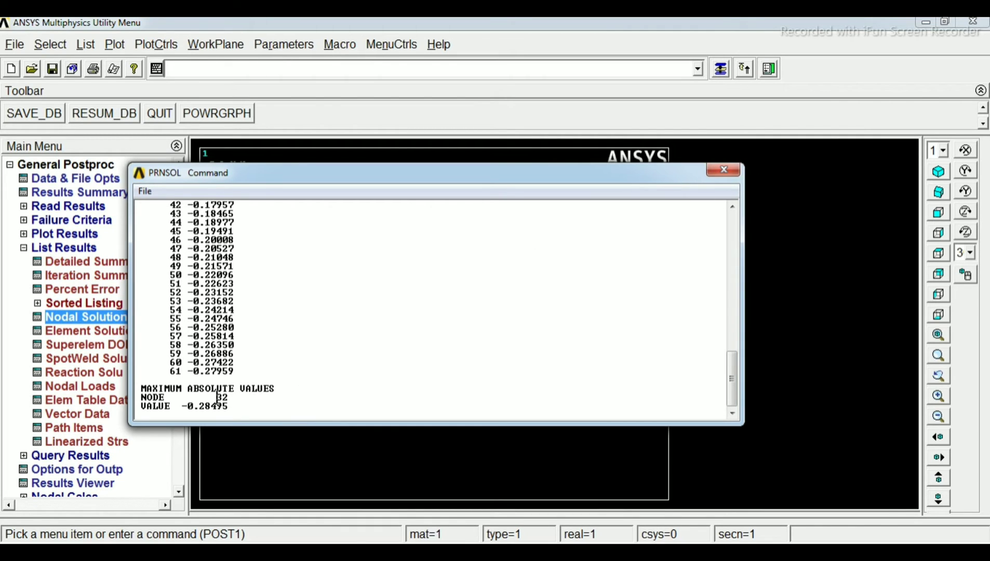
{"action": "left_click", "coordinate": [722, 172]}
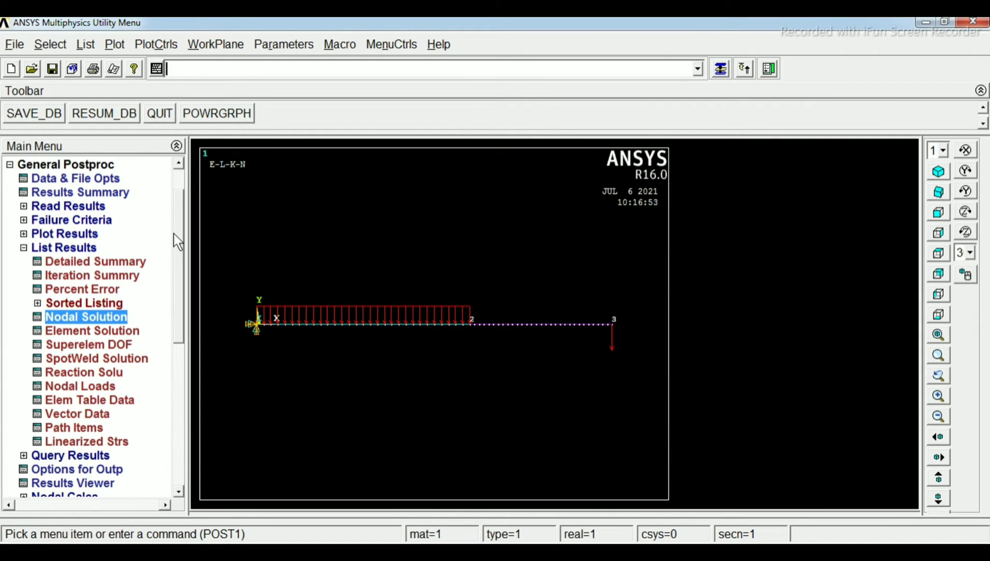
List the FY reaction solution at the beam's support, and close the listing after reviewing it
{"action": "left_click_drag", "start_coordinate": [174, 234], "coordinate": [176, 241]}
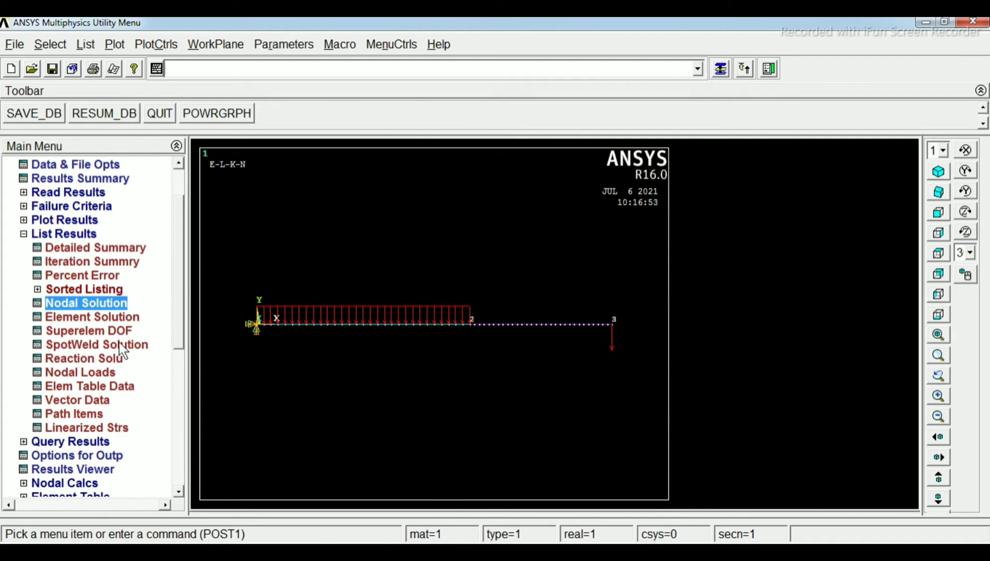
{"action": "left_click", "coordinate": [84, 362]}
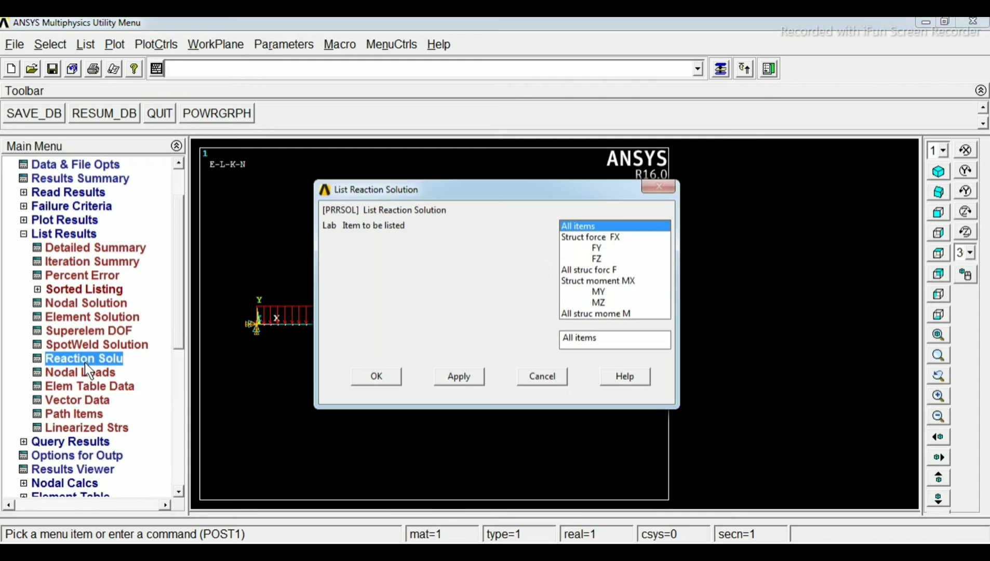
{"action": "left_click", "coordinate": [597, 248]}
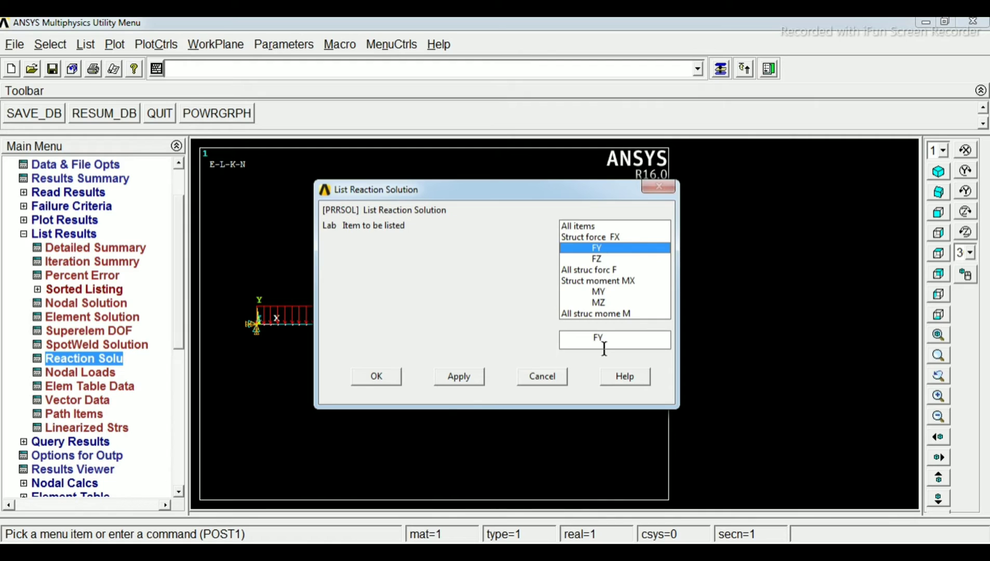
{"action": "left_click", "coordinate": [377, 376]}
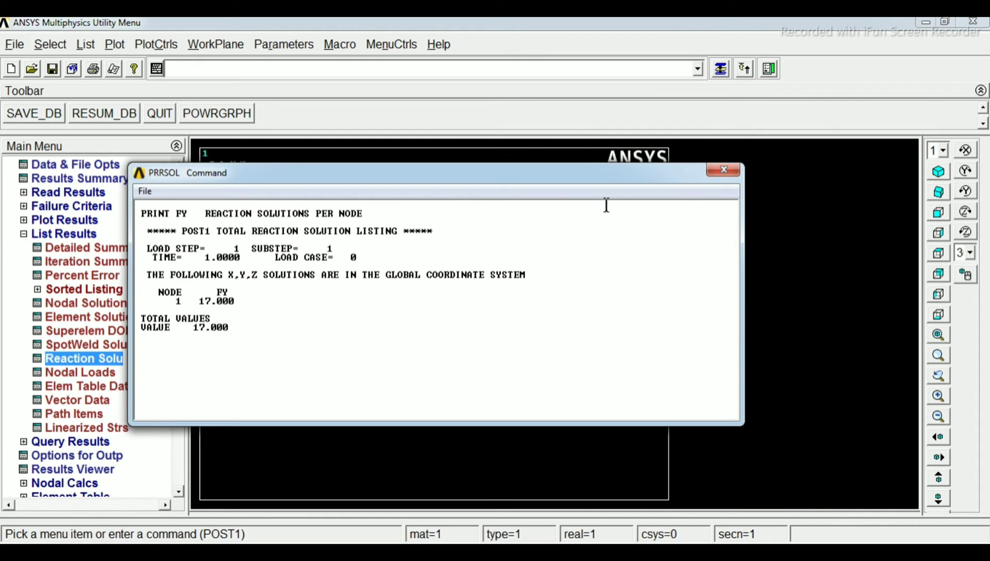
{"action": "left_click", "coordinate": [729, 169]}
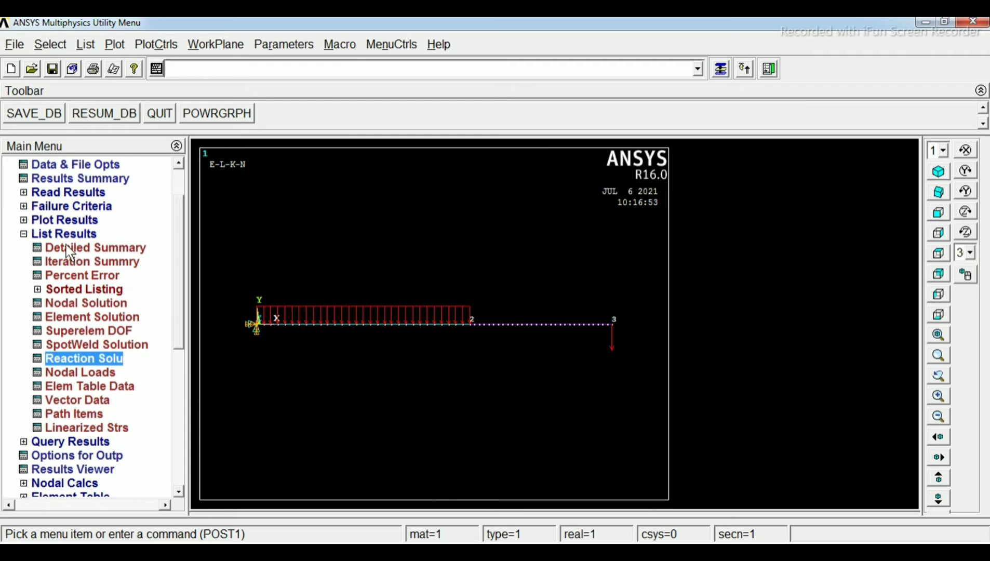
{"action": "left_click_drag", "start_coordinate": [182, 275], "coordinate": [178, 286]}
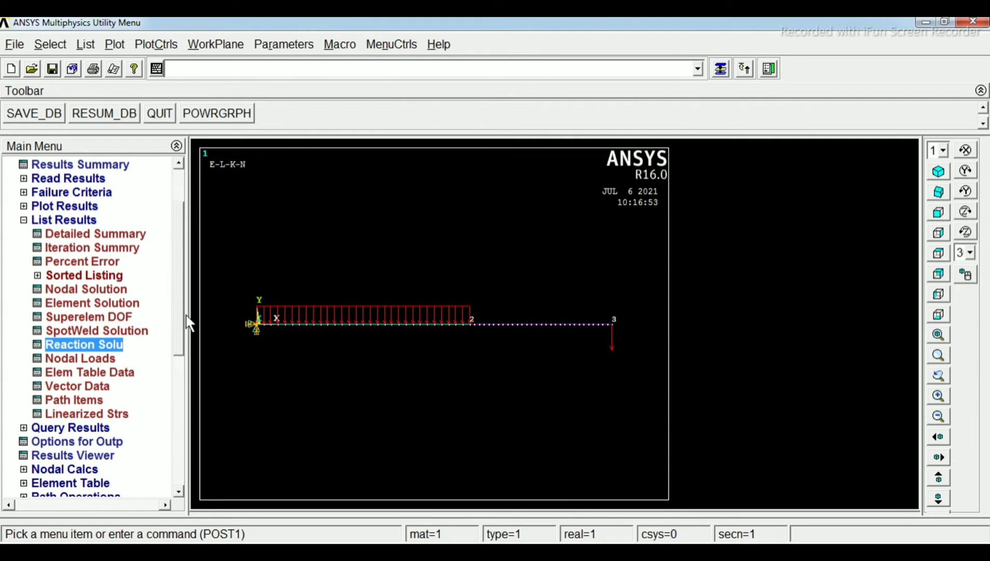
{"action": "mouse_move", "coordinate": [179, 323]}
{"action": "left_mouse_down"}
{"action": "mouse_move", "coordinate": [178, 345]}
{"action": "mouse_move", "coordinate": [186, 296]}
{"action": "mouse_move", "coordinate": [175, 323]}
{"action": "left_mouse_up"}
{"action": "left_click", "coordinate": [103, 371]}
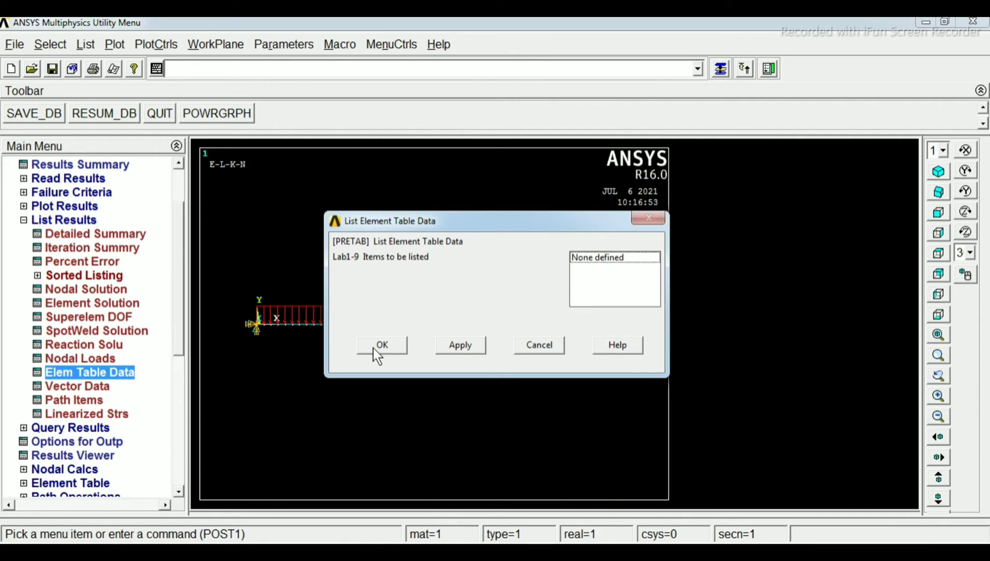
{"action": "left_click", "coordinate": [534, 346]}
Start adding an element table item for the beam results, with By sequence num and SMISC as the data item
{"action": "left_click_drag", "start_coordinate": [175, 307], "coordinate": [179, 354]}
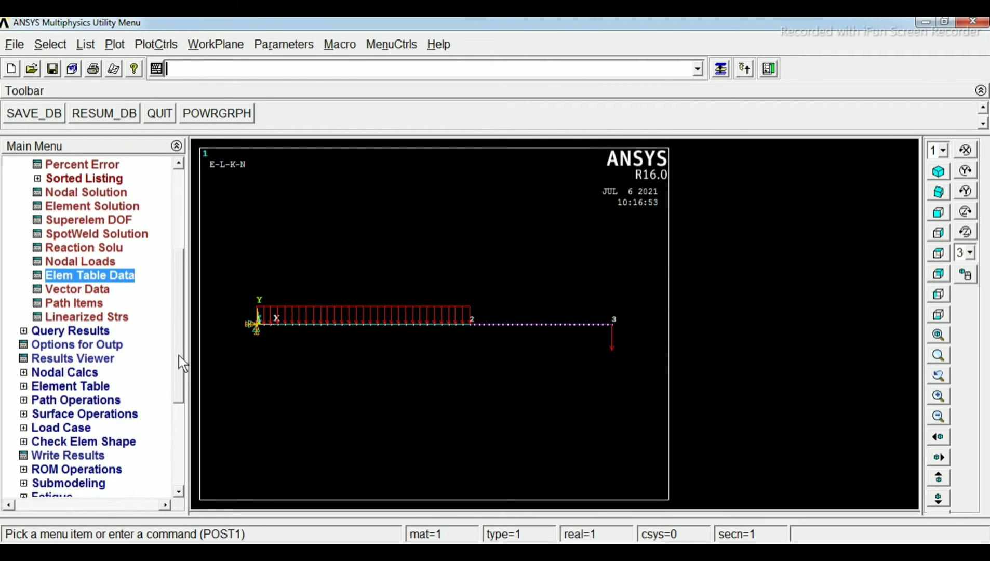
{"action": "left_click", "coordinate": [27, 388]}
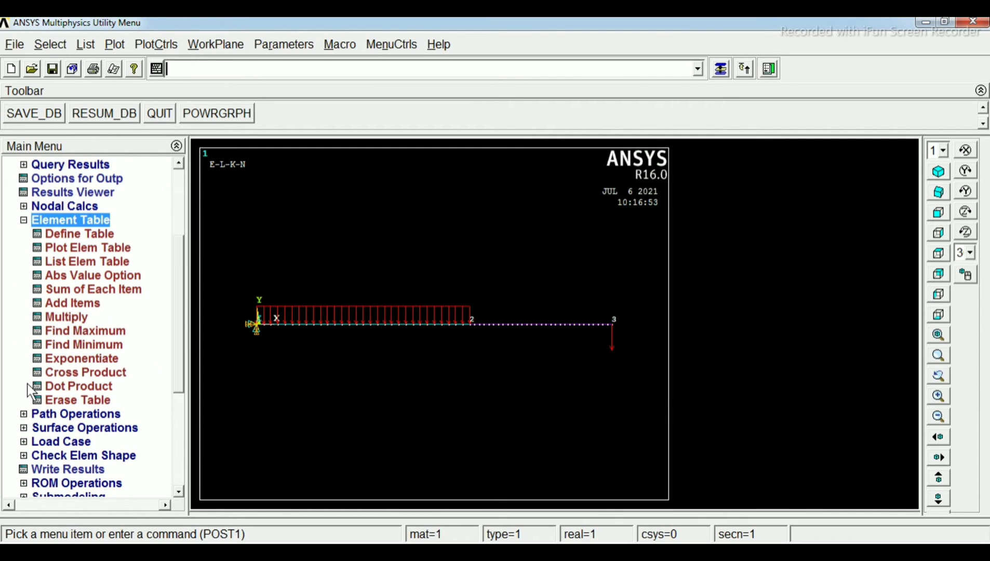
{"action": "left_click", "coordinate": [81, 233]}
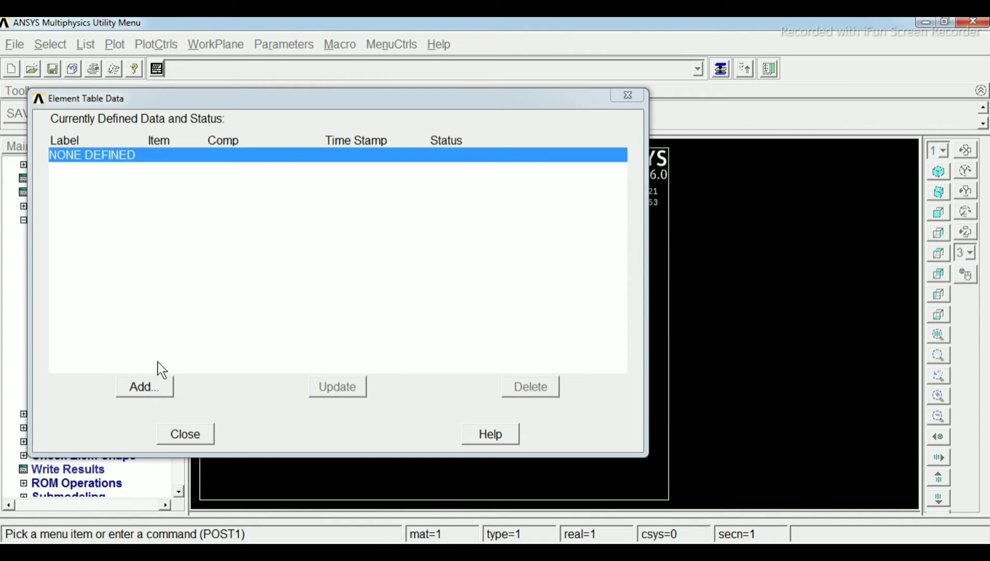
{"action": "left_click", "coordinate": [158, 390]}
{"action": "left_click_drag", "start_coordinate": [581, 261], "coordinate": [578, 293]}
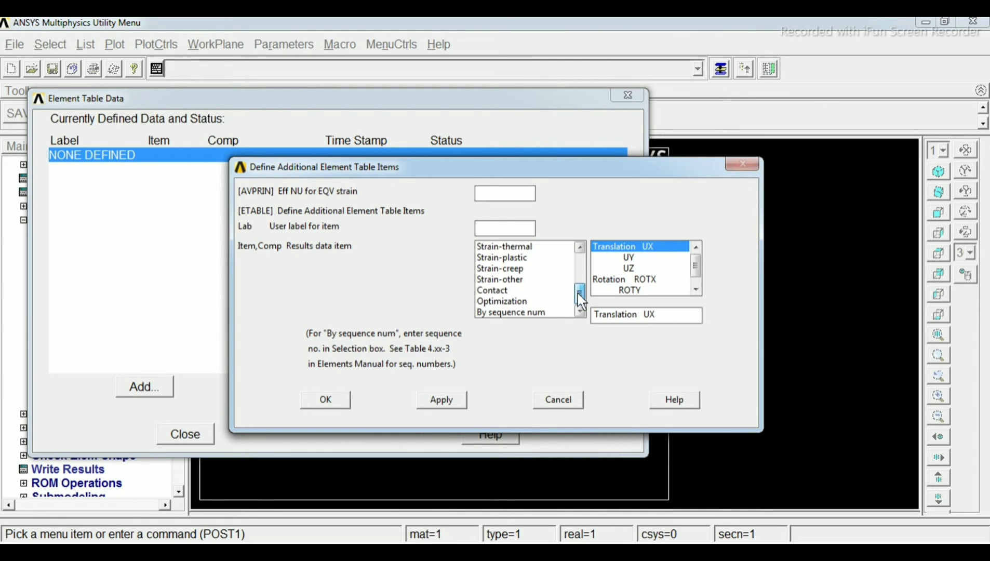
{"action": "left_click", "coordinate": [517, 313]}
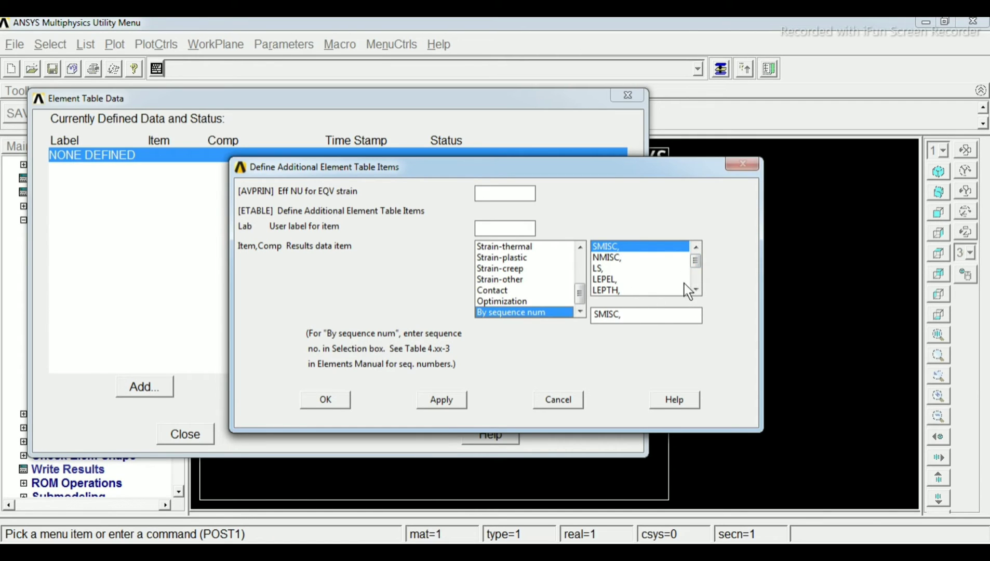
{"action": "left_click", "coordinate": [697, 283]}
{"action": "left_click", "coordinate": [697, 257]}
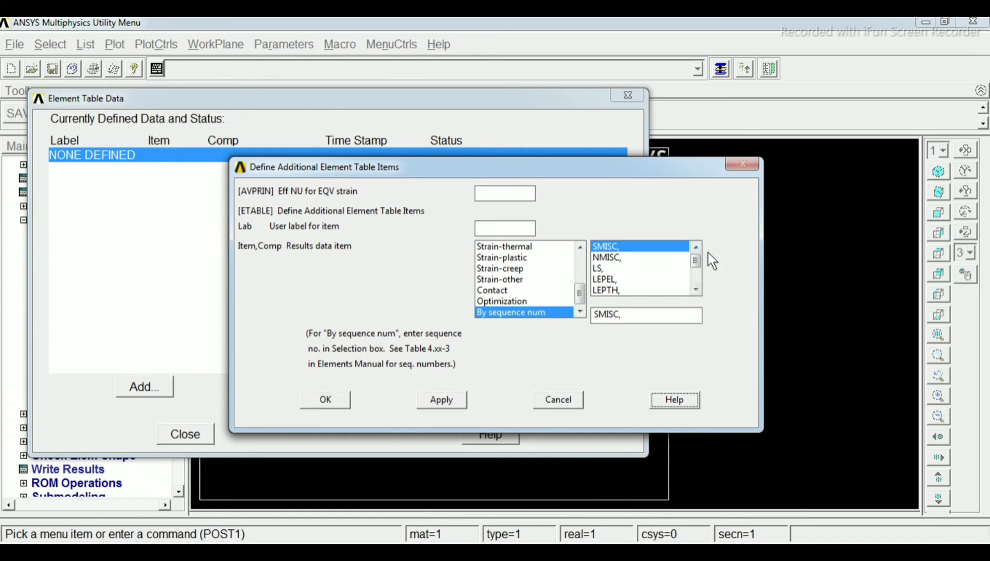
Search the help documentation for beam188 and open the BEAM188 element reference page
{"action": "left_click", "coordinate": [686, 394]}
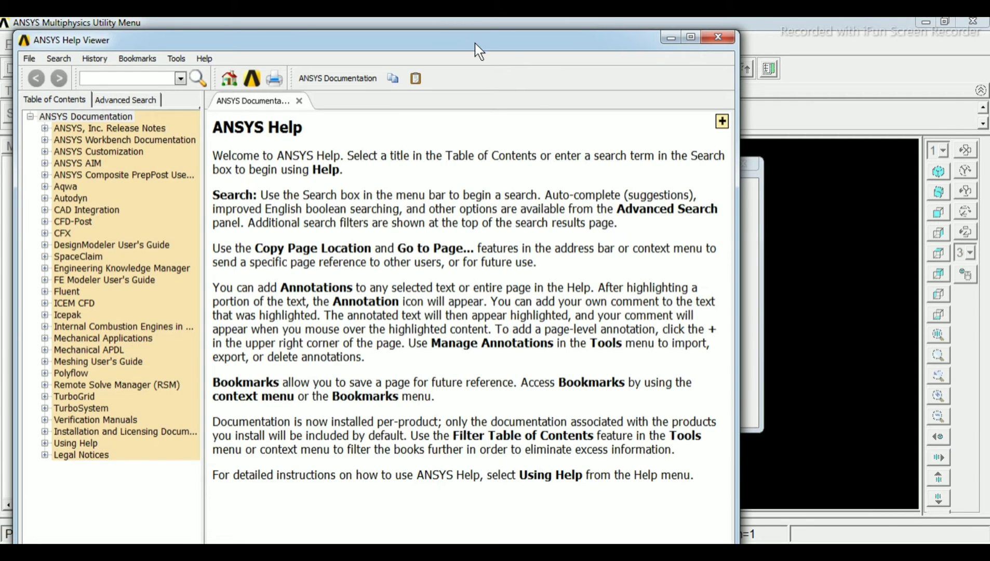
{"action": "left_click_drag", "start_coordinate": [474, 43], "coordinate": [514, 32]}
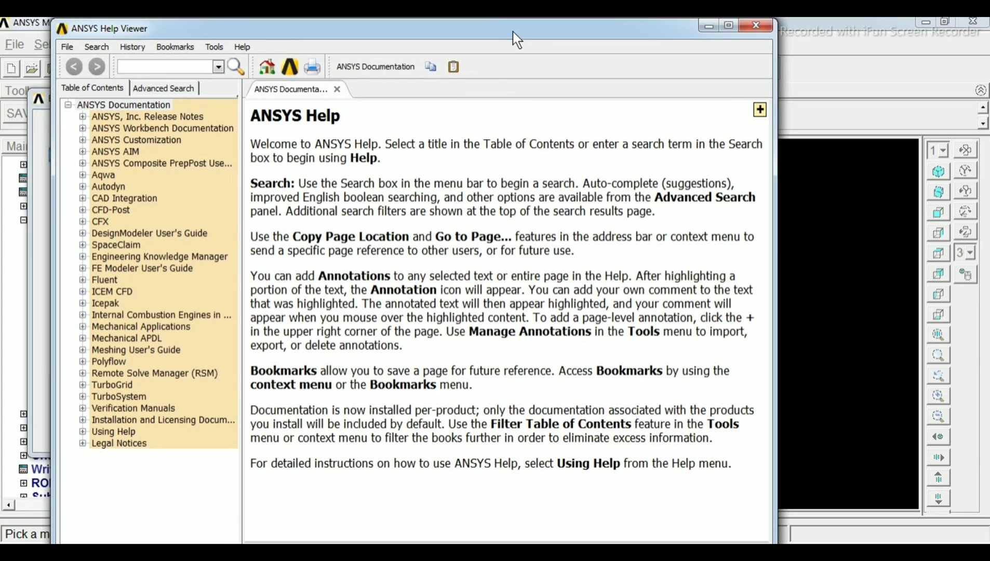
{"action": "left_click", "coordinate": [176, 67]}
{"action": "type", "text": "beam188"}
{"action": "left_click", "coordinate": [236, 66]}
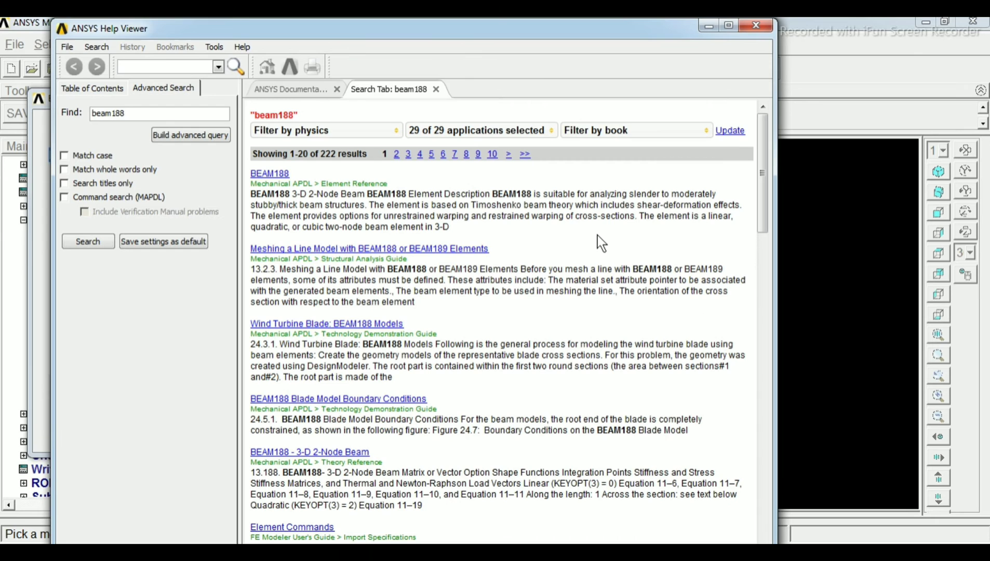
{"action": "left_click", "coordinate": [275, 174]}
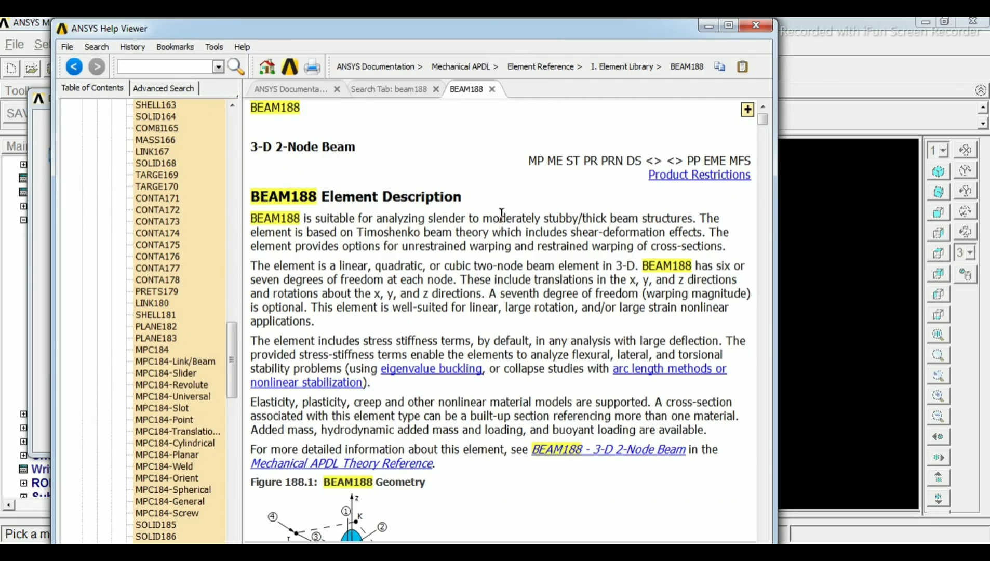
Examine the BEAM188 Item and Sequence Numbers table for the Mz and SFy SMISC numbers at nodes I and J, and close the help
{"action": "scroll", "coordinate": [569, 254], "scroll_direction": "down", "scroll_amount": 15}
{"action": "scroll", "coordinate": [569, 254], "scroll_direction": "down", "scroll_amount": 15}
{"action": "scroll", "coordinate": [569, 253], "scroll_direction": "down", "scroll_amount": 15}
{"action": "scroll", "coordinate": [568, 254], "scroll_direction": "down", "scroll_amount": 15}
{"action": "scroll", "coordinate": [568, 258], "scroll_direction": "down", "scroll_amount": 15}
{"action": "scroll", "coordinate": [569, 254], "scroll_direction": "down", "scroll_amount": 15}
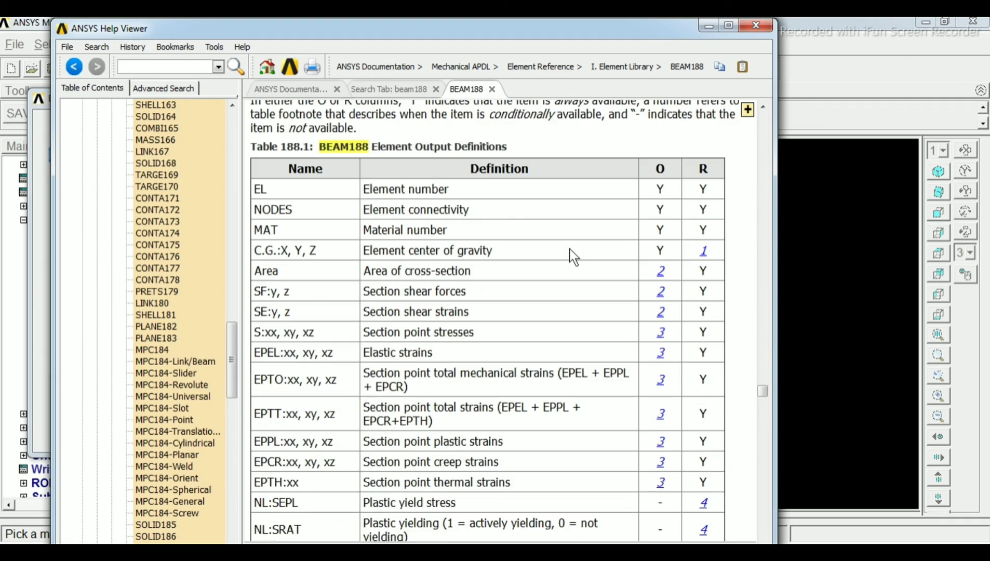
{"action": "scroll", "coordinate": [573, 257], "scroll_direction": "down", "scroll_amount": 15}
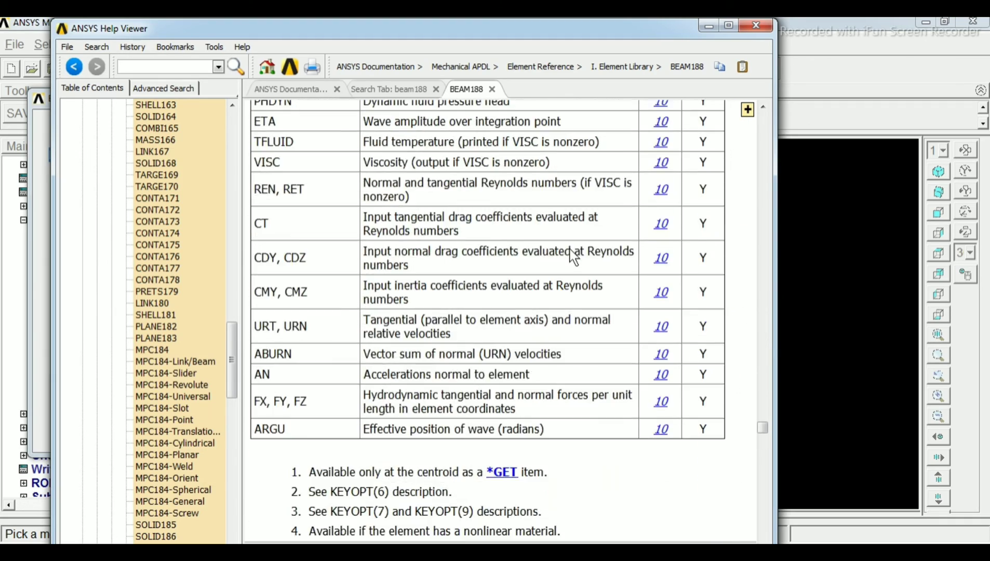
{"action": "scroll", "coordinate": [573, 257], "scroll_direction": "down", "scroll_amount": 10}
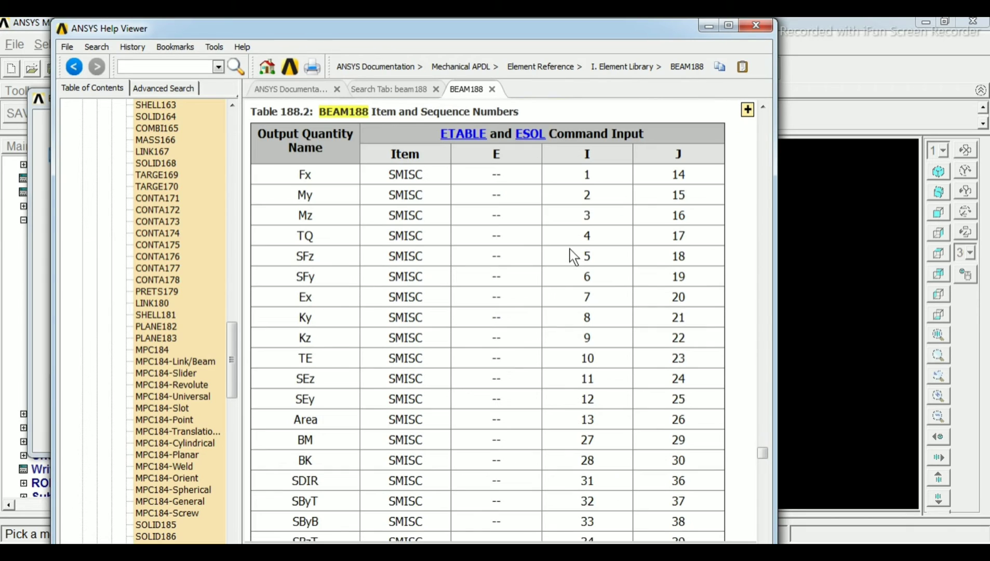
{"action": "scroll", "coordinate": [573, 256], "scroll_direction": "up", "scroll_amount": 1}
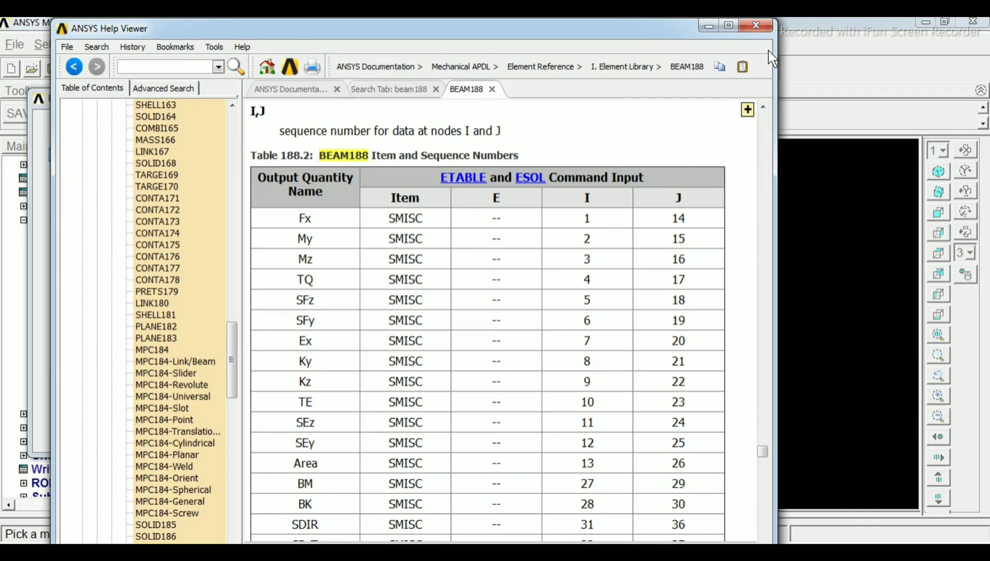
{"action": "left_click", "coordinate": [753, 30]}
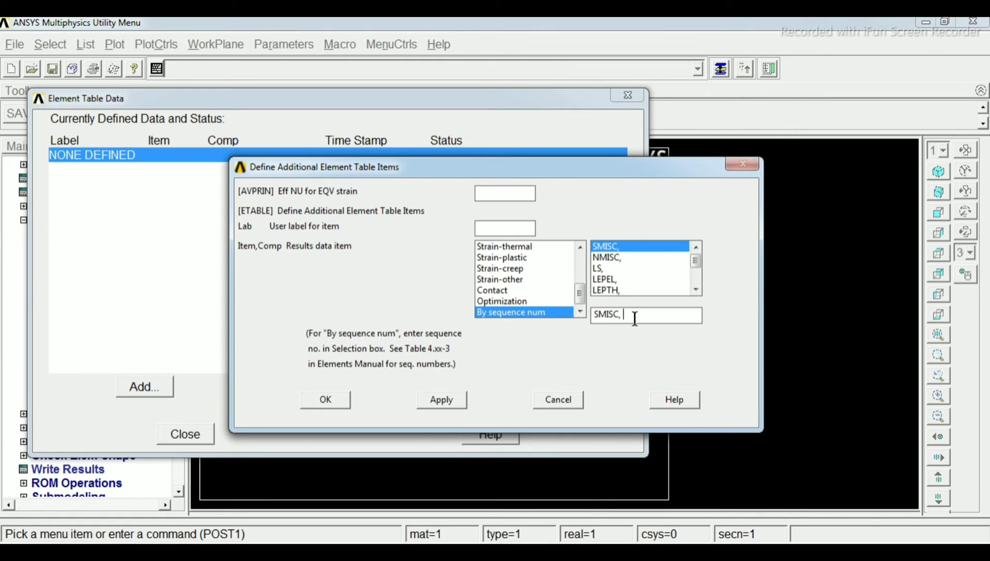
Define element table items by sequence number for SMISC, 3 and SMISC, 6
{"action": "type", "text": "3"}
{"action": "left_click", "coordinate": [448, 402]}
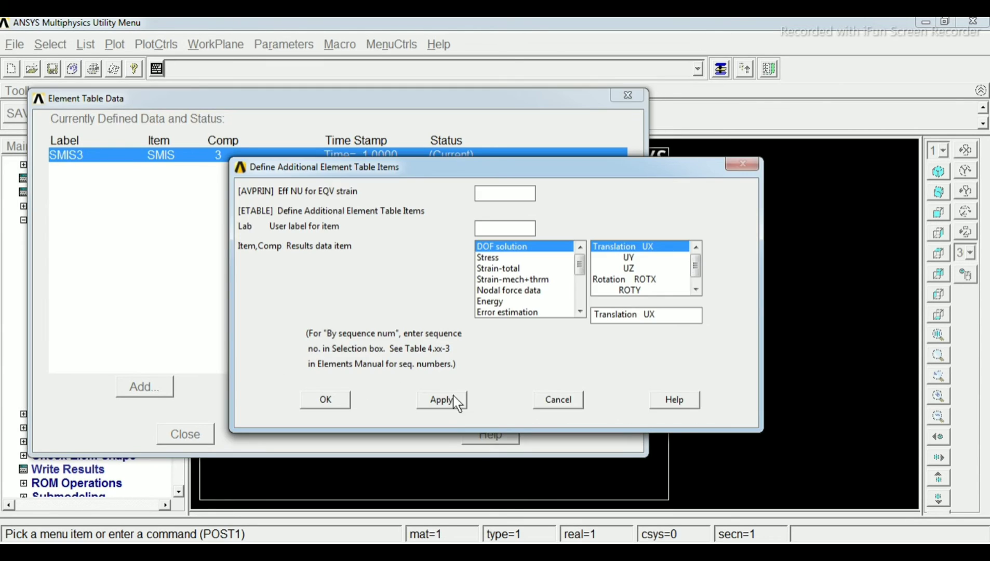
{"action": "left_click_drag", "start_coordinate": [580, 266], "coordinate": [579, 297]}
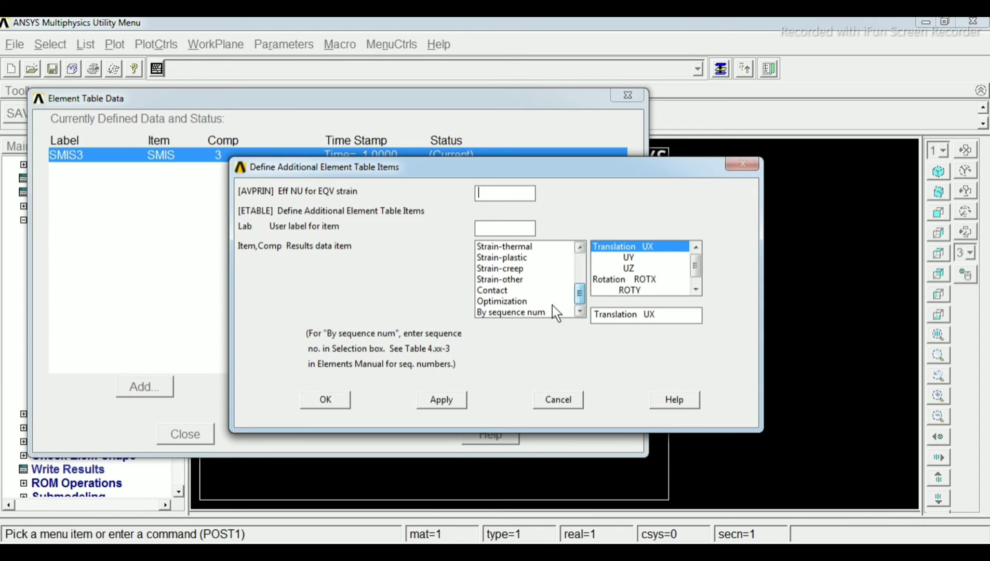
{"action": "left_click", "coordinate": [528, 313]}
{"action": "left_click", "coordinate": [640, 314]}
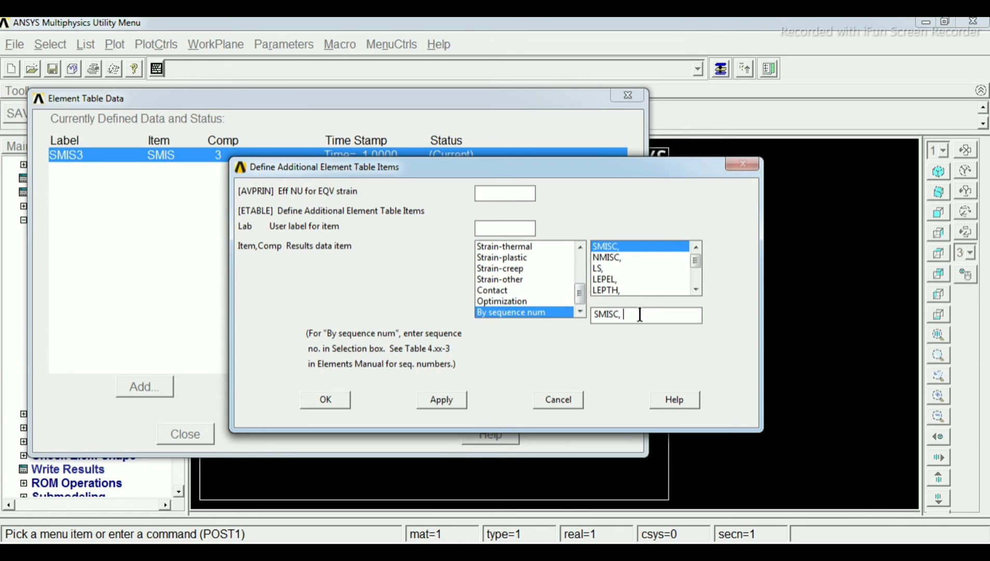
{"action": "type", "text": "6"}
{"action": "left_click", "coordinate": [439, 401]}
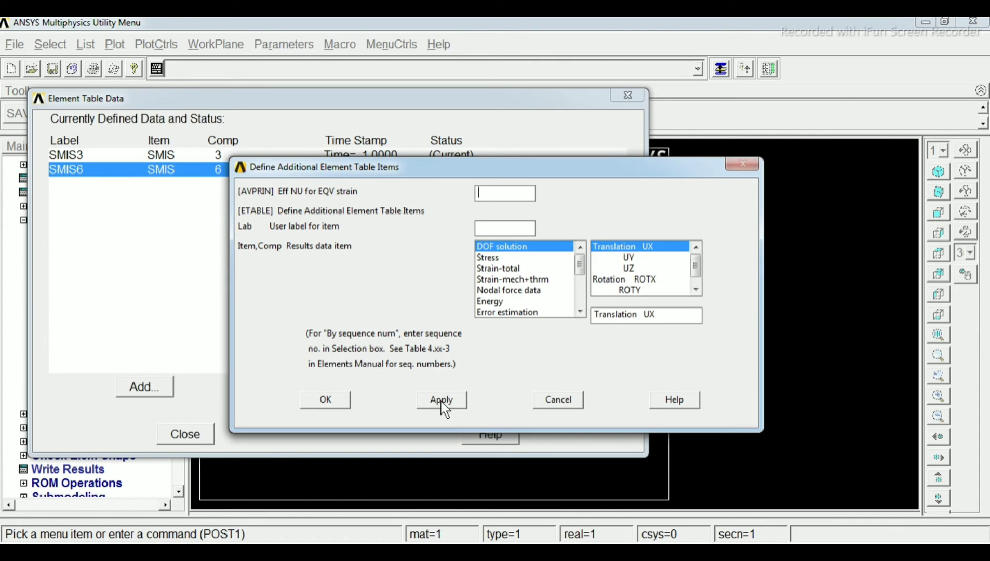
Add a further element table item by sequence number for SMISC, 16
{"action": "left_click_drag", "start_coordinate": [581, 268], "coordinate": [581, 303]}
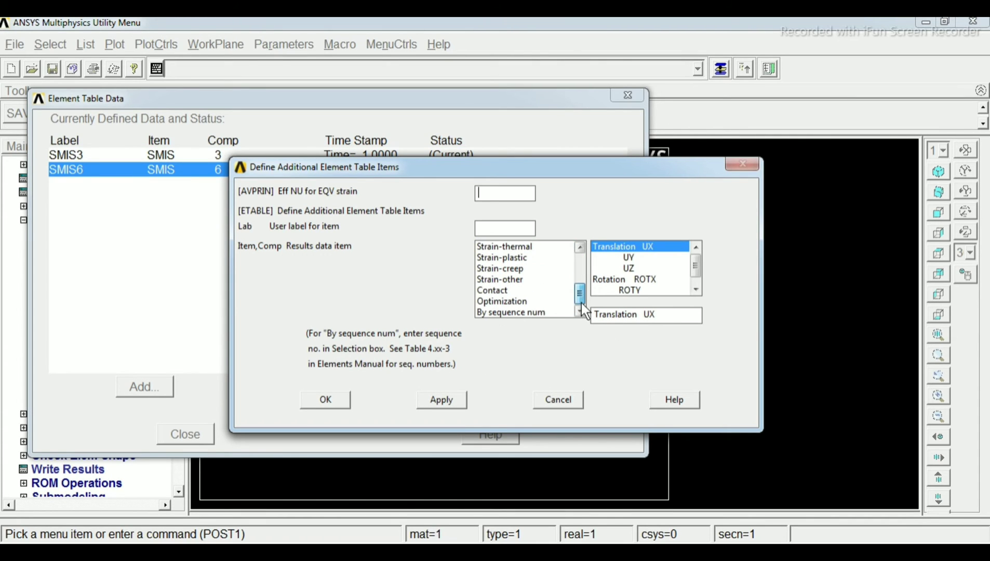
{"action": "left_click", "coordinate": [537, 313]}
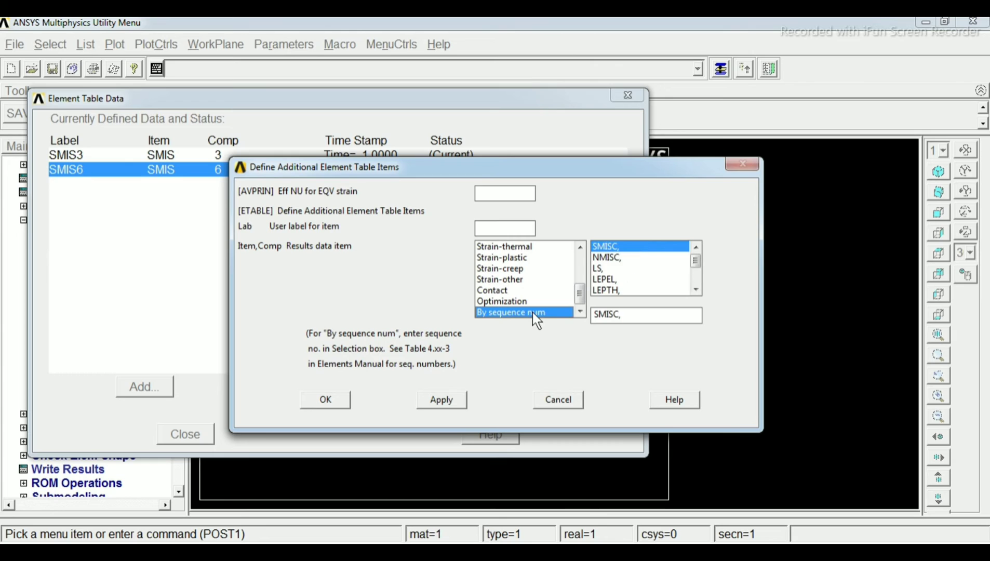
{"action": "left_click", "coordinate": [640, 315]}
{"action": "type", "text": "16"}
{"action": "left_click", "coordinate": [442, 399]}
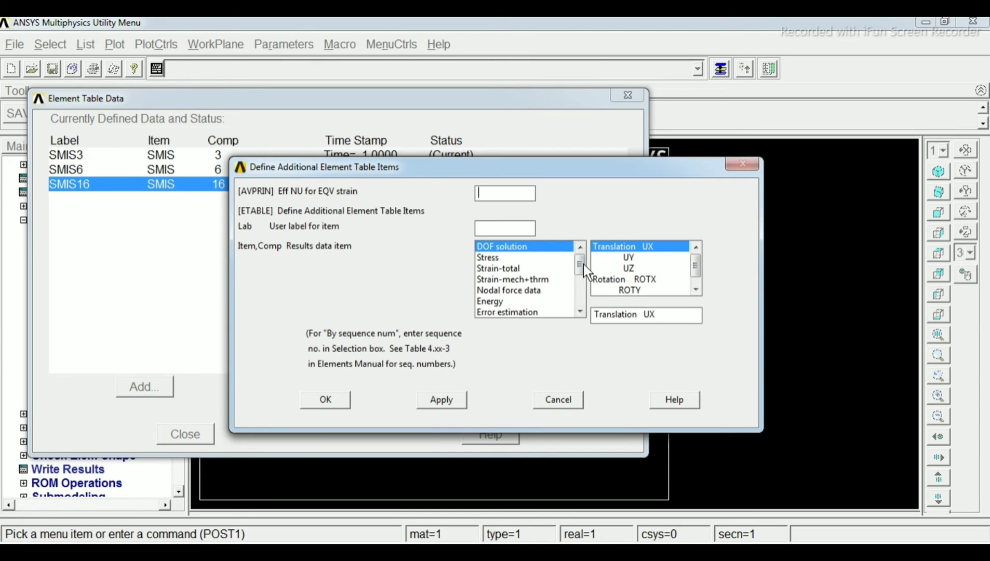
Add the last element table item by sequence number as SMISC, 19, and close the element table definition
{"action": "left_click_drag", "start_coordinate": [580, 273], "coordinate": [581, 304]}
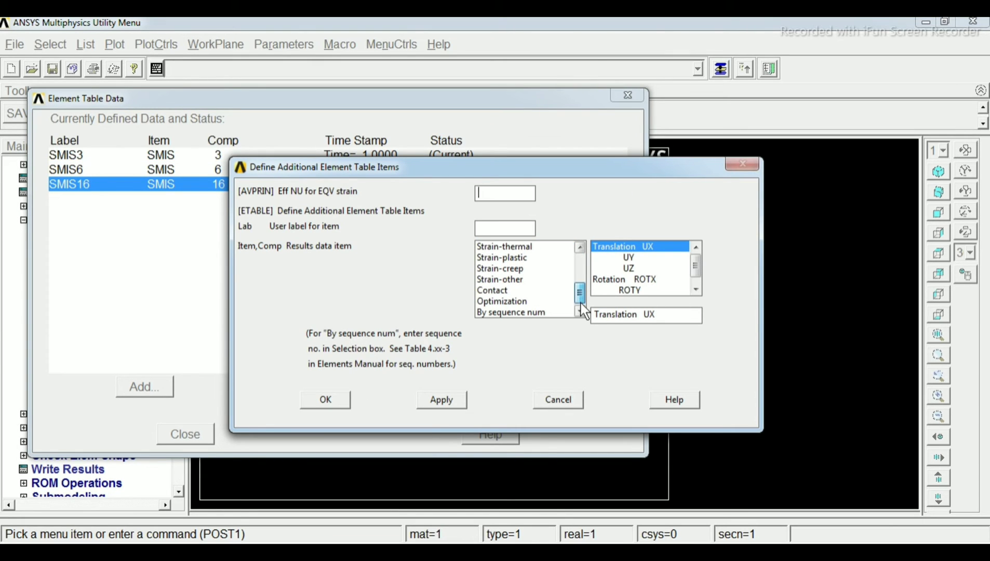
{"action": "left_click", "coordinate": [539, 313]}
{"action": "left_click", "coordinate": [648, 316]}
{"action": "type", "text": "19"}
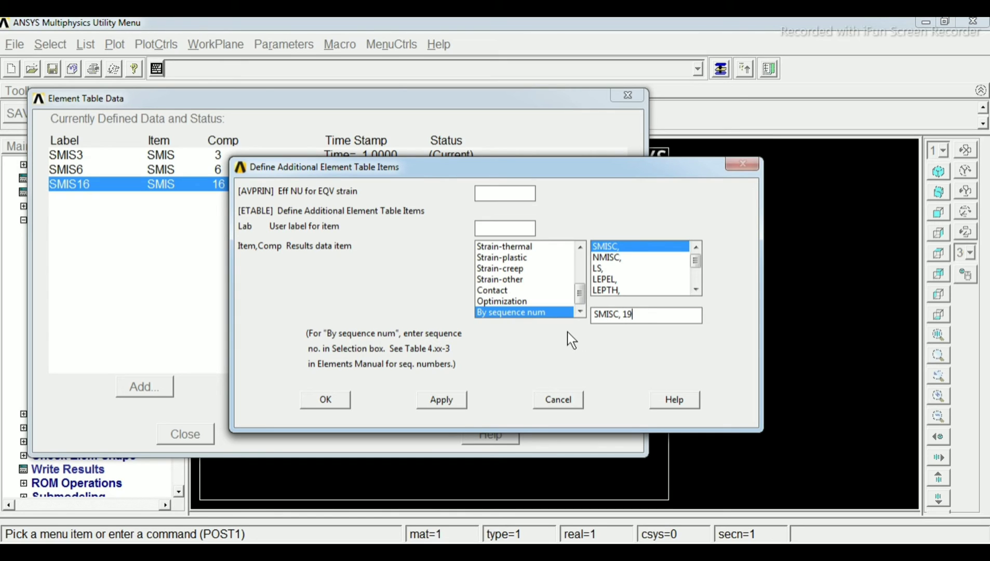
{"action": "left_click", "coordinate": [335, 401]}
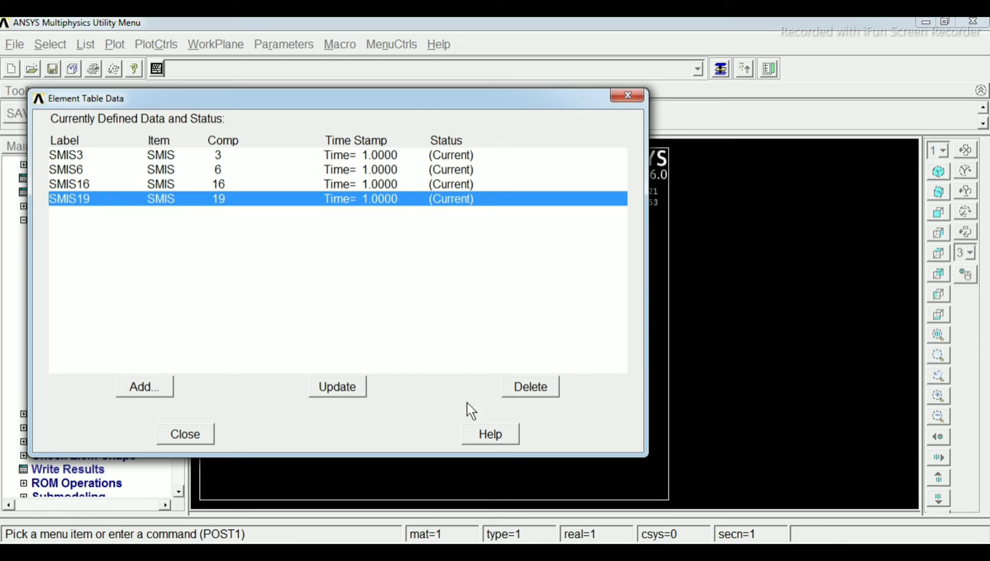
{"action": "left_click", "coordinate": [193, 435]}
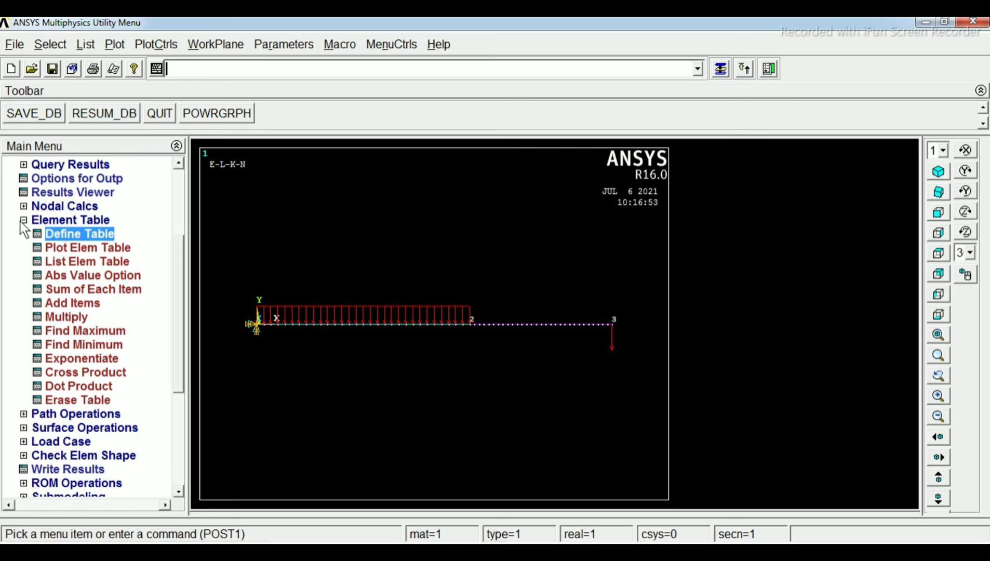
{"action": "left_click_drag", "start_coordinate": [178, 317], "coordinate": [176, 350]}
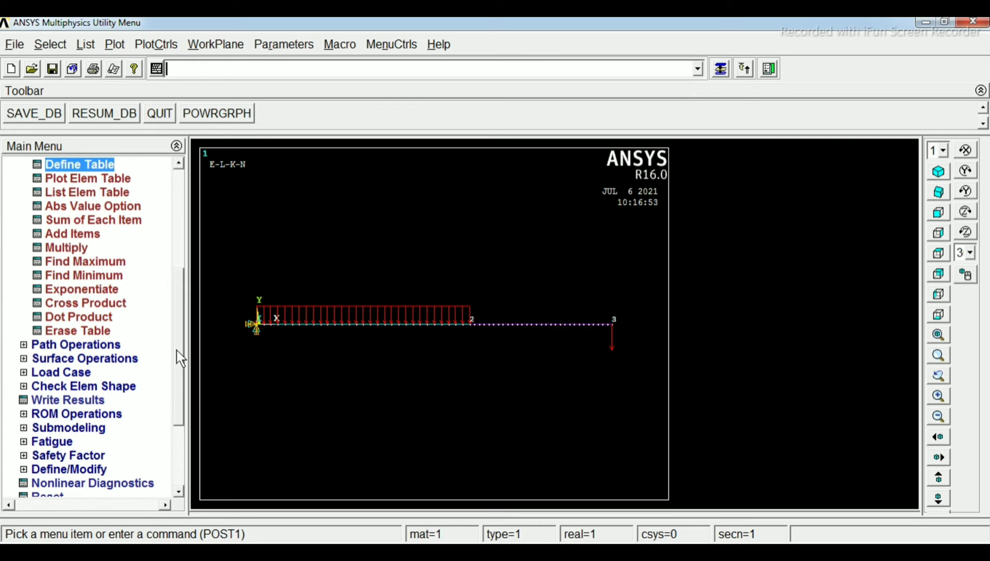
{"action": "left_click_drag", "start_coordinate": [176, 351], "coordinate": [179, 277]}
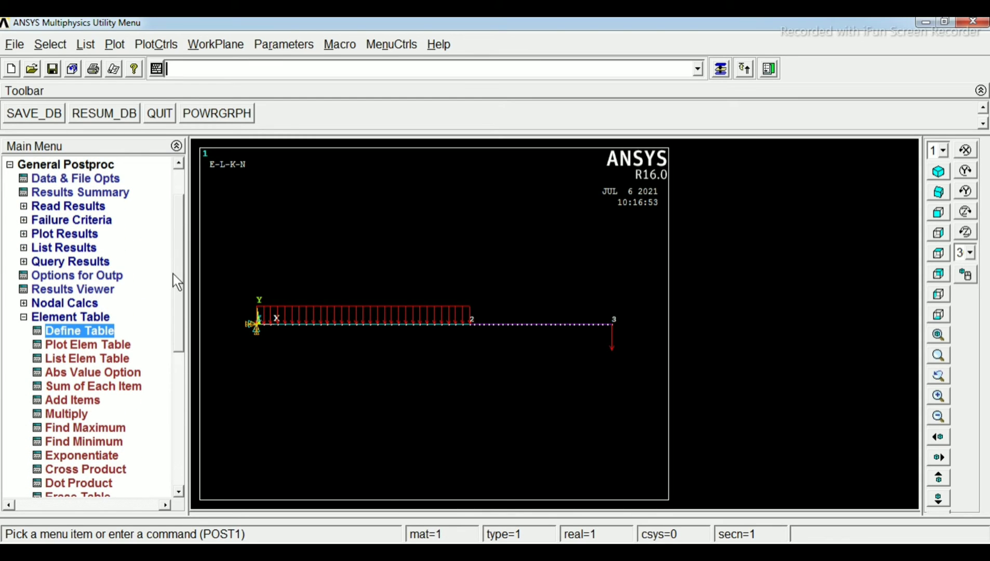
{"action": "left_click", "coordinate": [23, 316]}
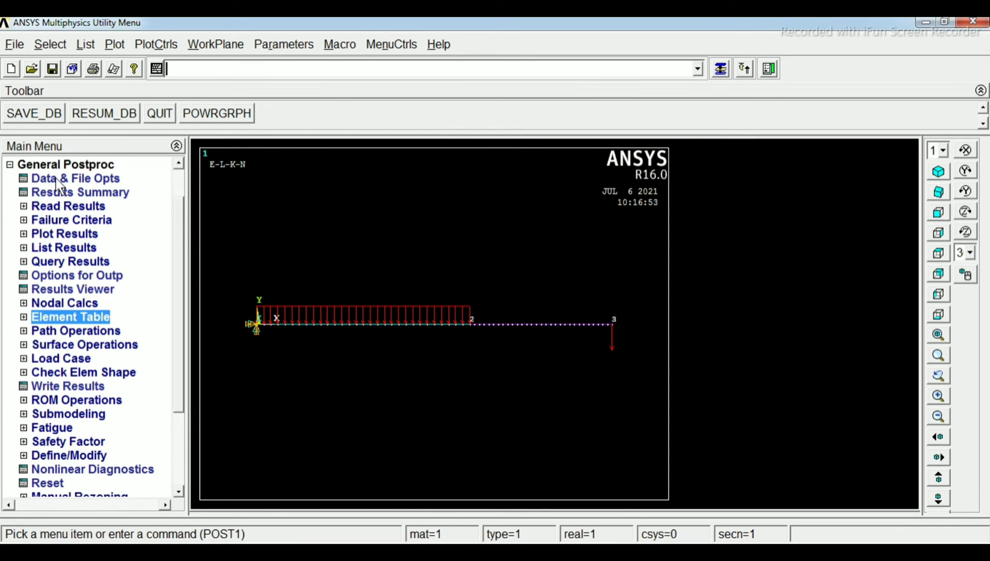
{"action": "left_click", "coordinate": [56, 235]}
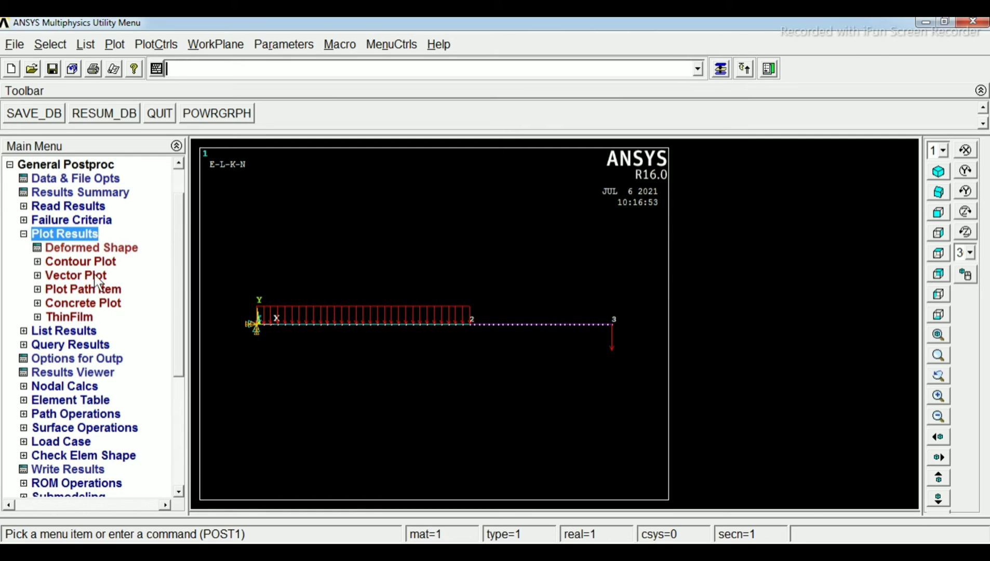
{"action": "left_click", "coordinate": [88, 261]}
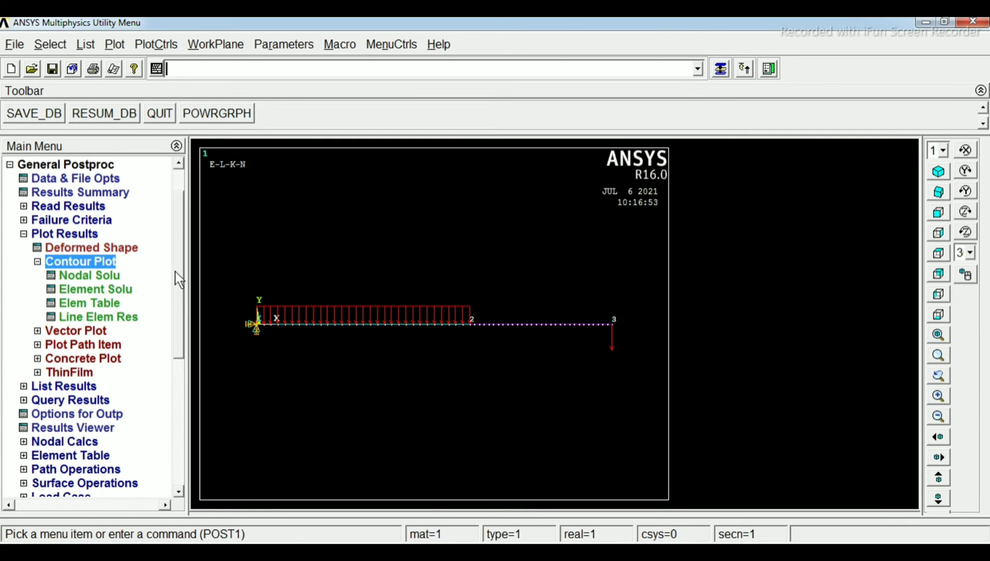
{"action": "left_click_drag", "start_coordinate": [179, 272], "coordinate": [181, 305]}
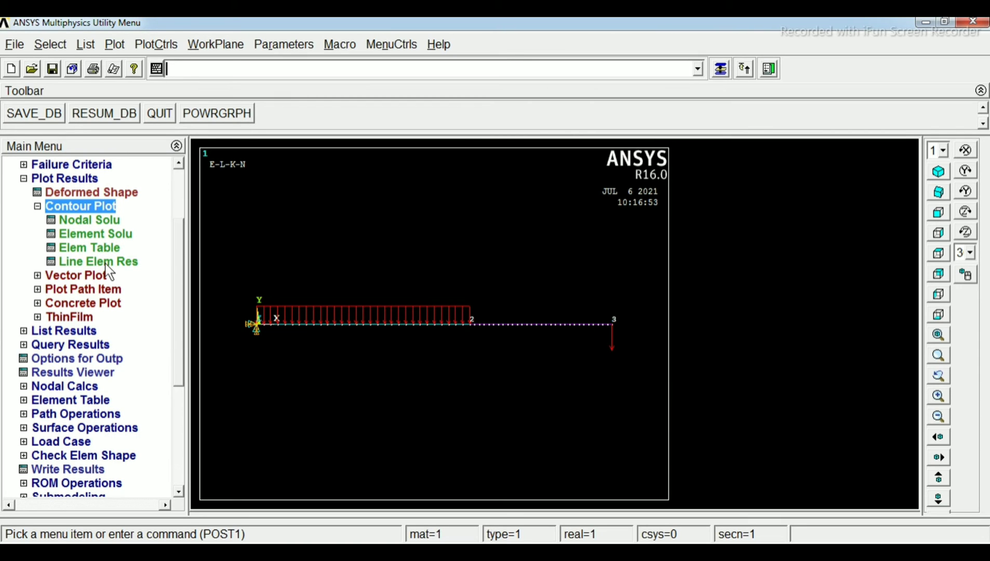
{"action": "left_click", "coordinate": [101, 247]}
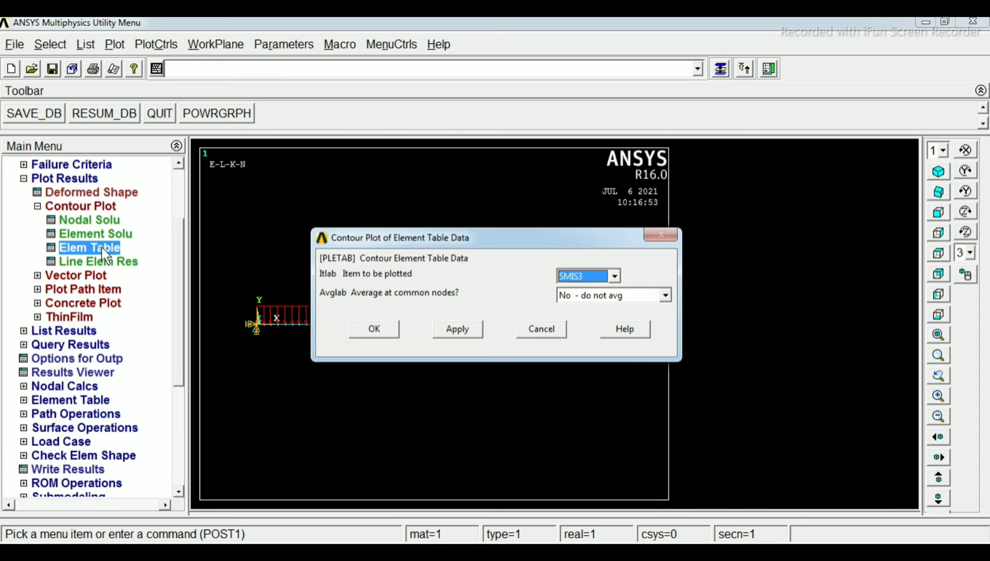
{"action": "left_click", "coordinate": [535, 330]}
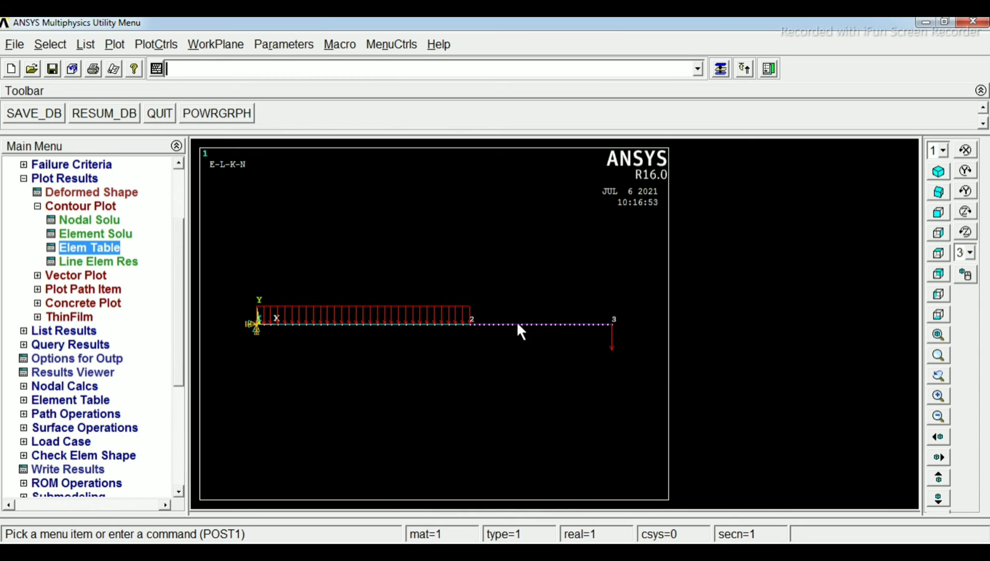
Plot the line element results with SMIS3 at node I and SMIS16 at node J on the undeformed shape
{"action": "left_click", "coordinate": [110, 246]}
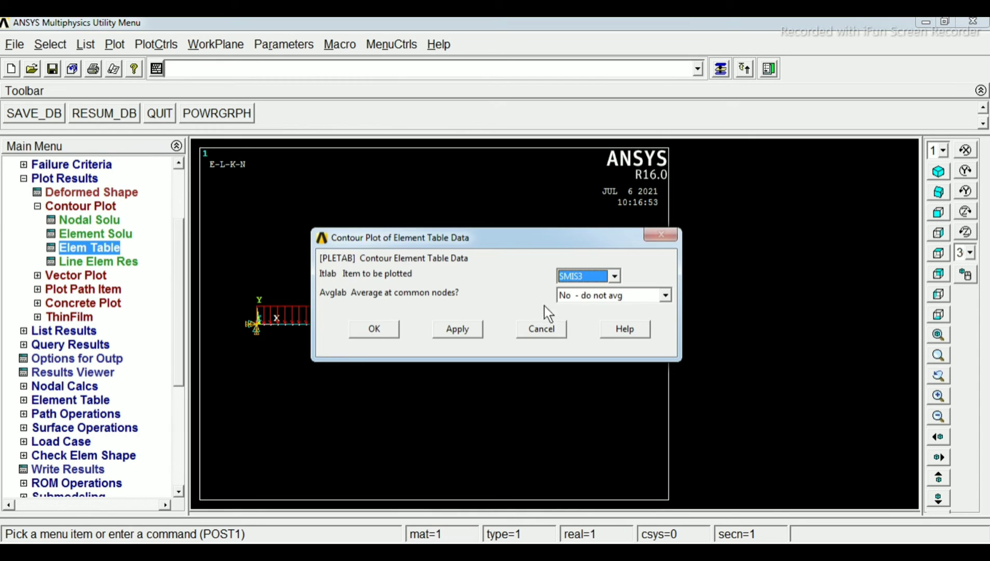
{"action": "left_click", "coordinate": [519, 335]}
{"action": "left_click", "coordinate": [127, 261]}
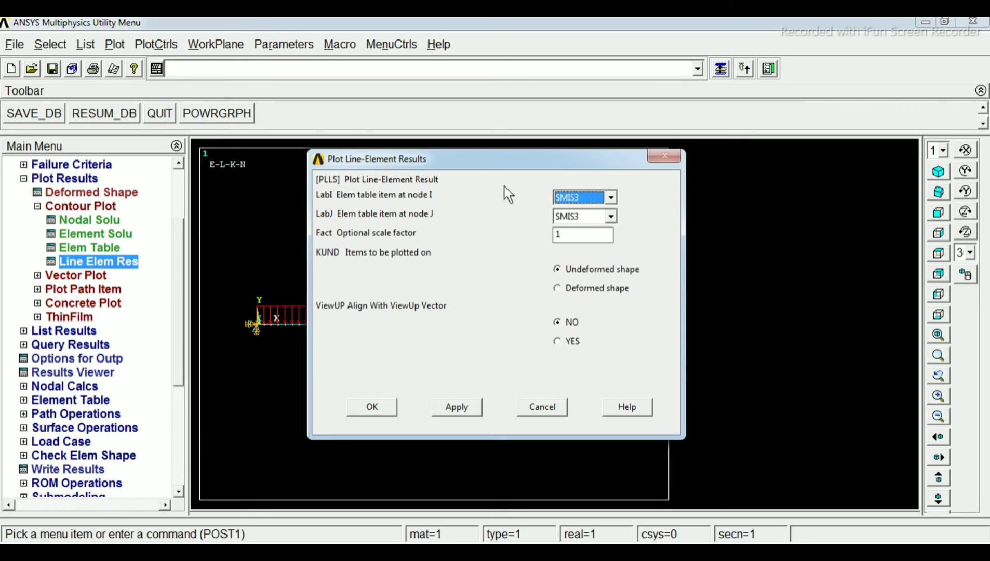
{"action": "left_click", "coordinate": [611, 199]}
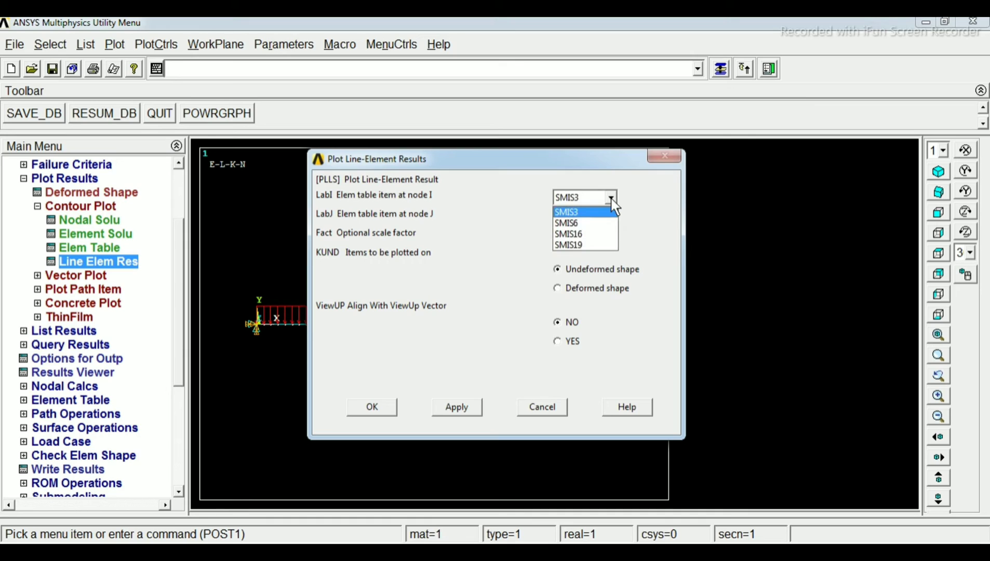
{"action": "left_click", "coordinate": [585, 211]}
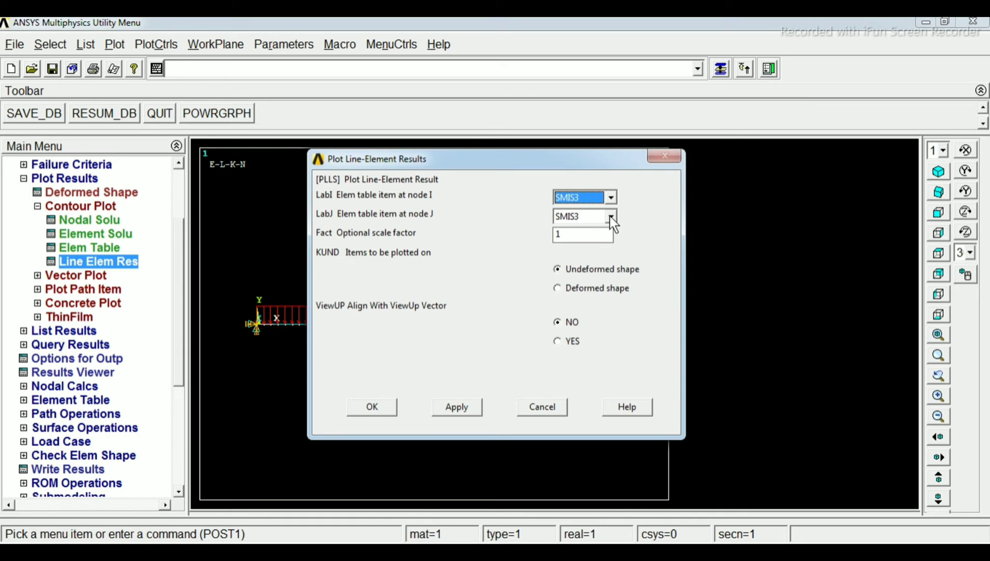
{"action": "left_click", "coordinate": [611, 217]}
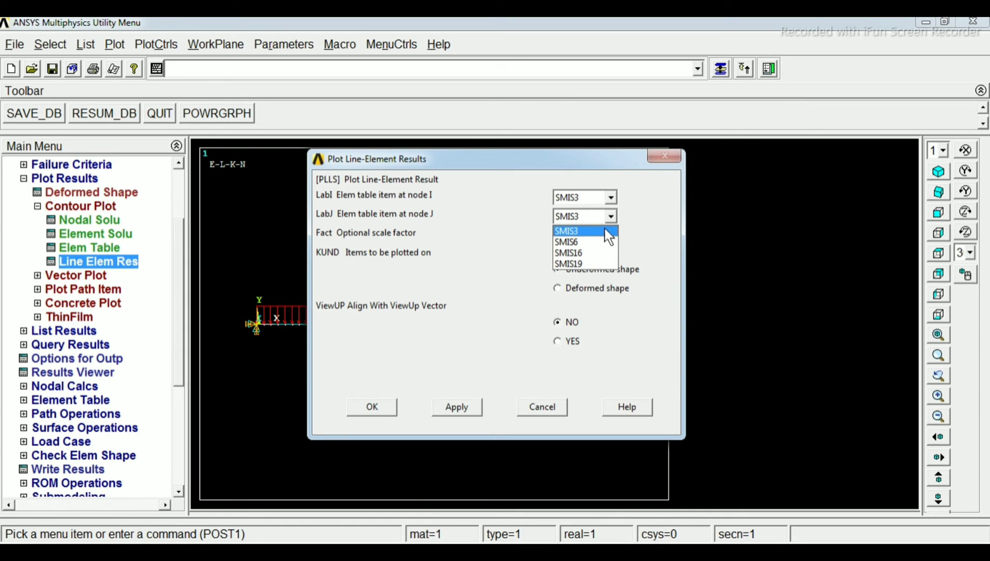
{"action": "left_click", "coordinate": [591, 252]}
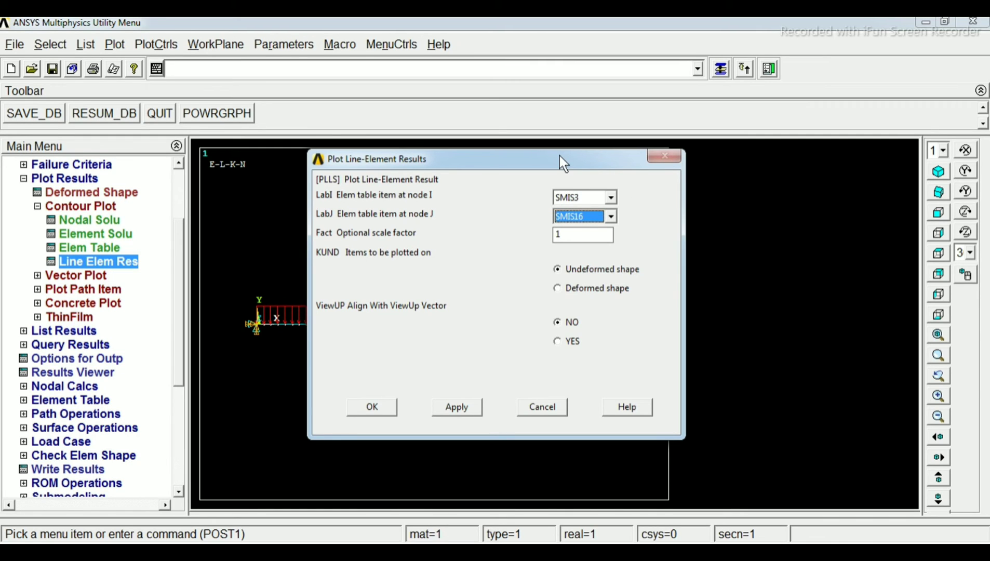
{"action": "left_click", "coordinate": [382, 406]}
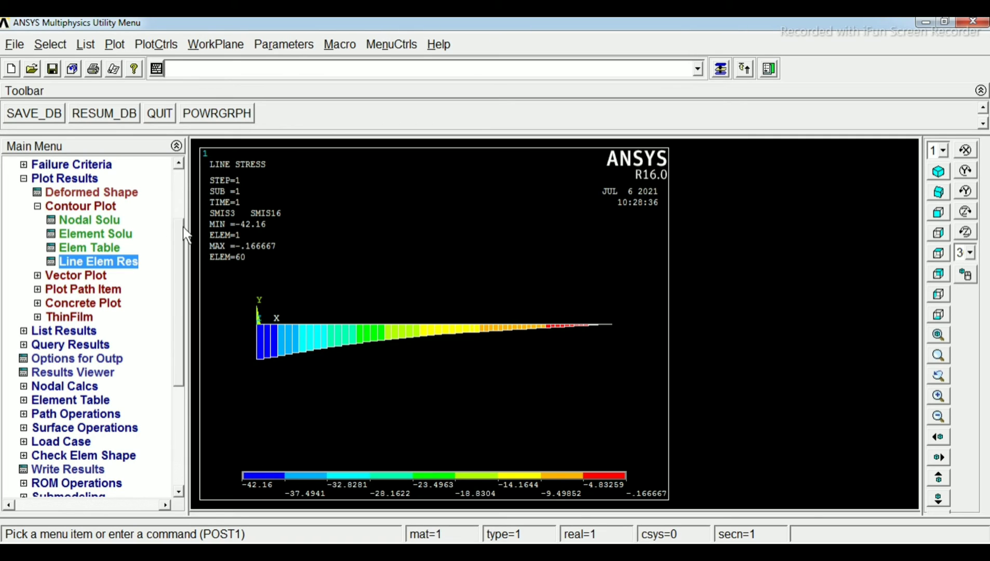
Plot the line element results with SMIS6 at node I and SMIS19 at node J
{"action": "left_click_drag", "start_coordinate": [179, 258], "coordinate": [179, 248]}
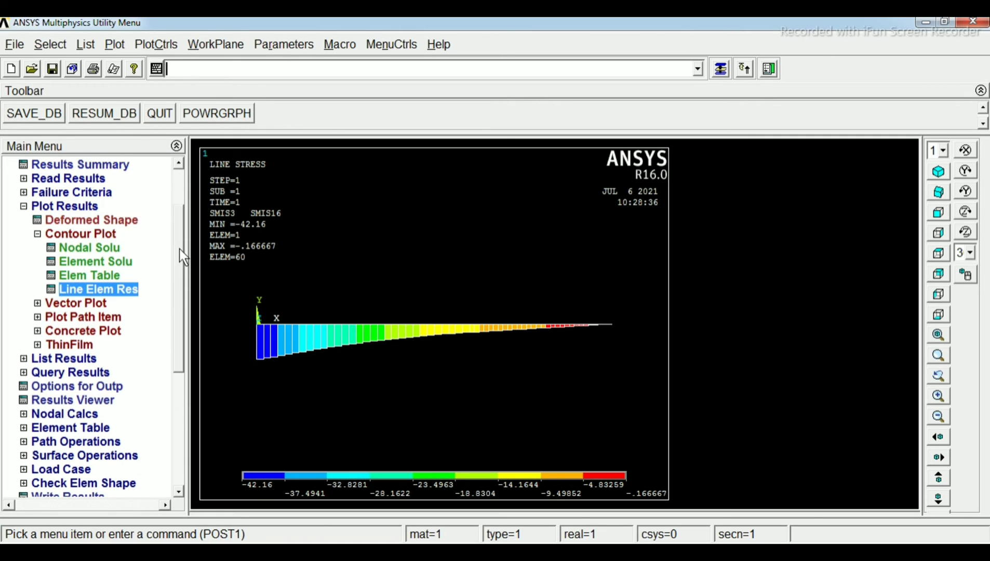
{"action": "left_click", "coordinate": [114, 290]}
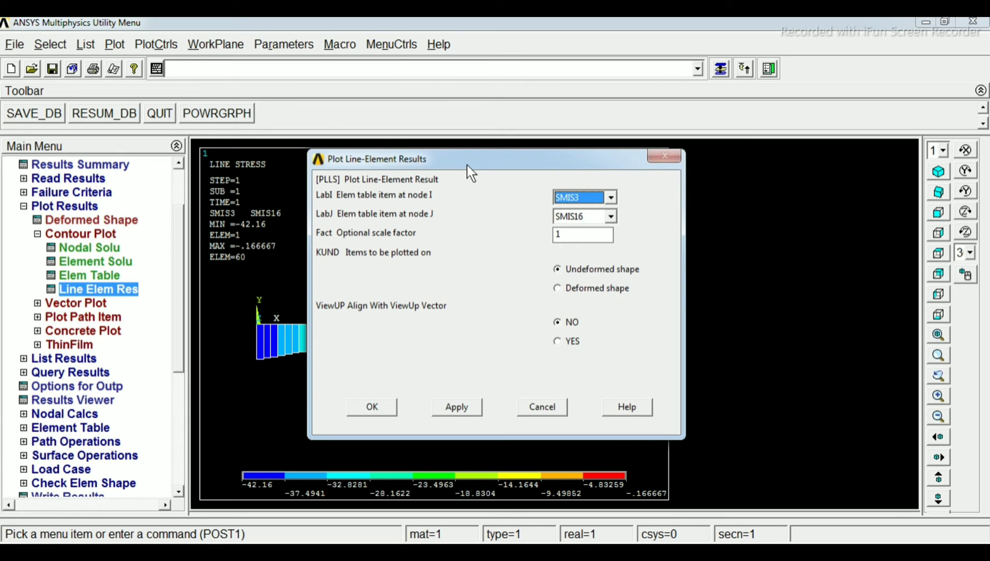
{"action": "left_click", "coordinate": [611, 197]}
{"action": "left_click", "coordinate": [583, 222]}
{"action": "left_click", "coordinate": [608, 217]}
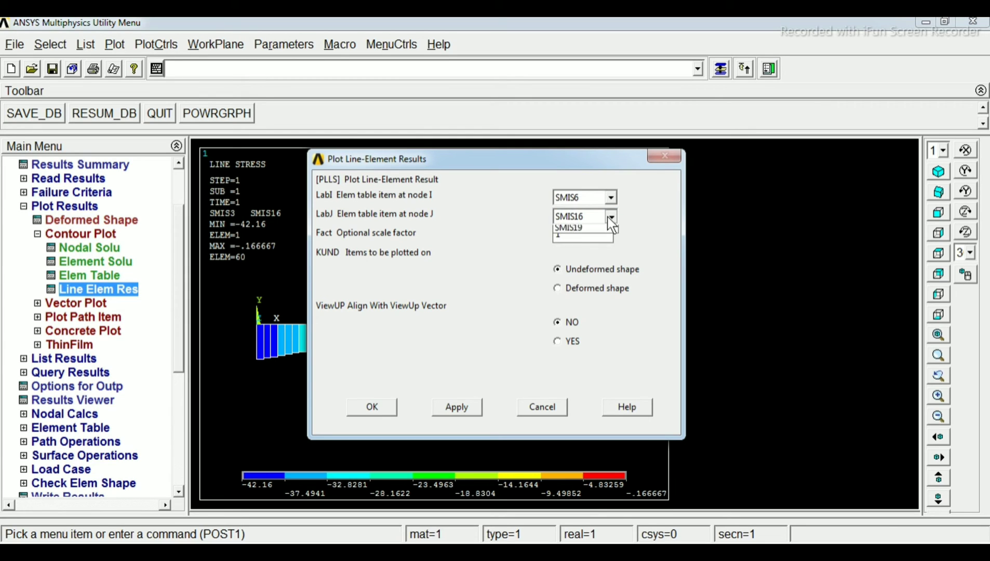
{"action": "left_click", "coordinate": [585, 263]}
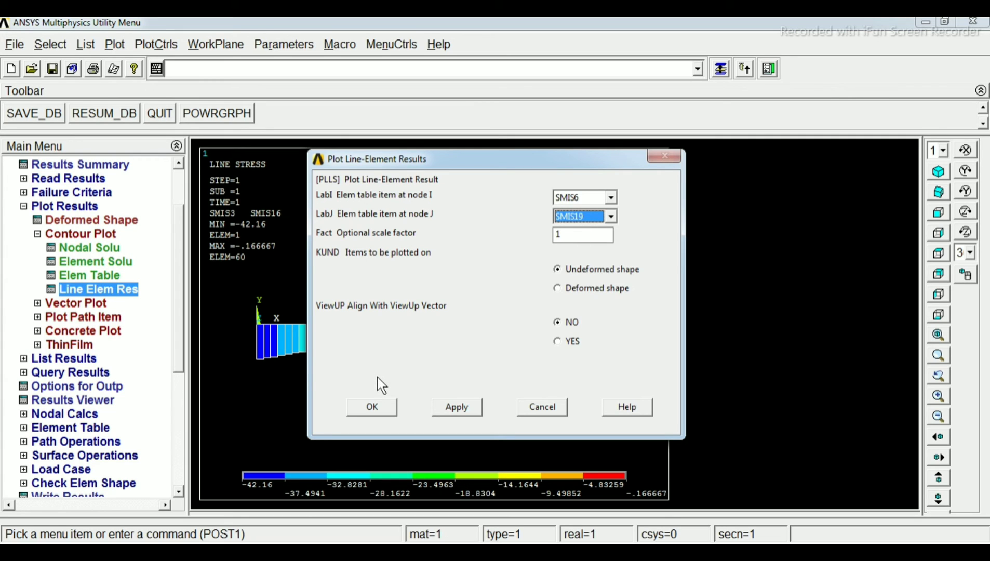
{"action": "left_click", "coordinate": [387, 405]}
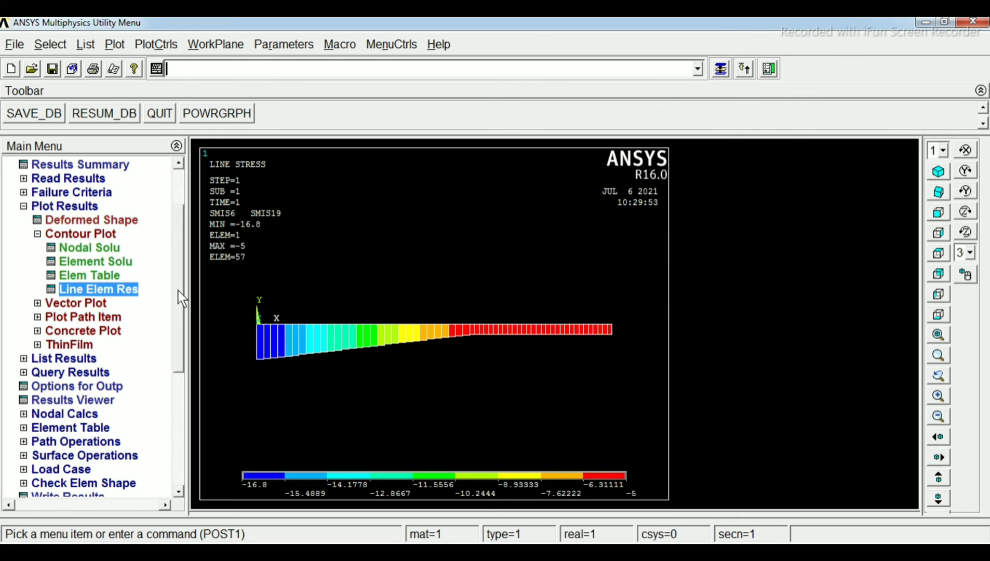
Plot the nodal solution contour of the Y-component of displacement, showing the deformed shape only
{"action": "left_click_drag", "start_coordinate": [178, 290], "coordinate": [181, 268]}
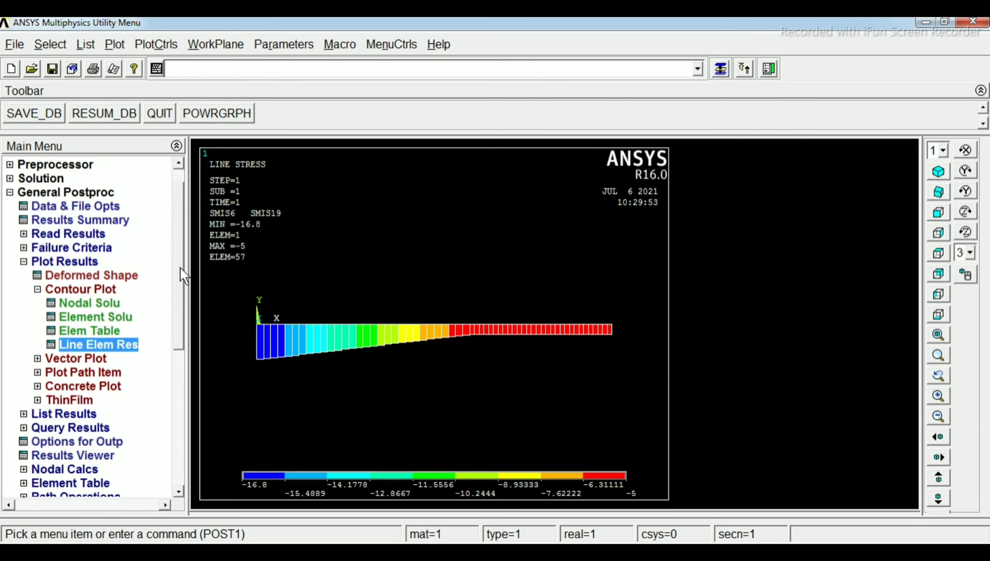
{"action": "left_click", "coordinate": [90, 302]}
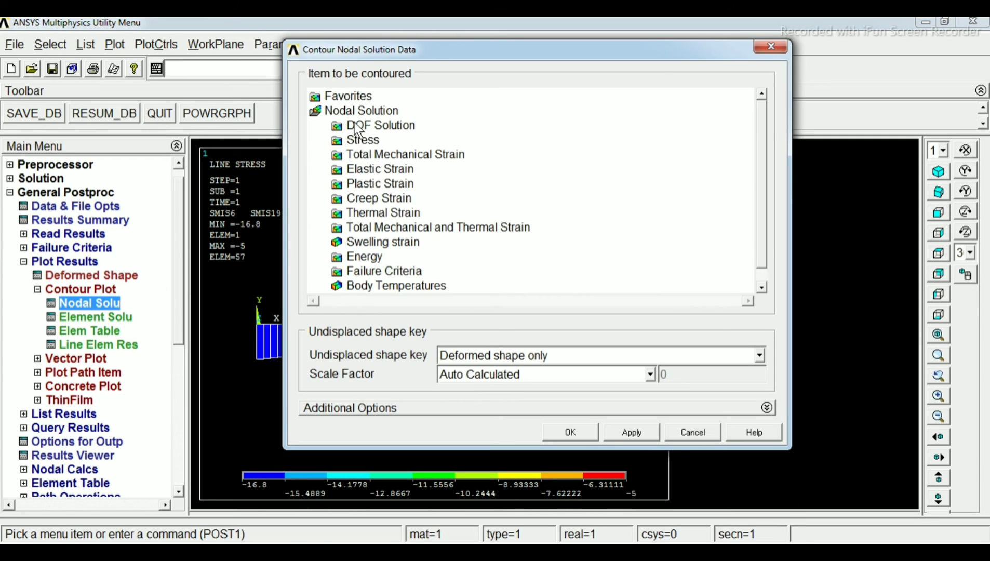
{"action": "left_click", "coordinate": [359, 126]}
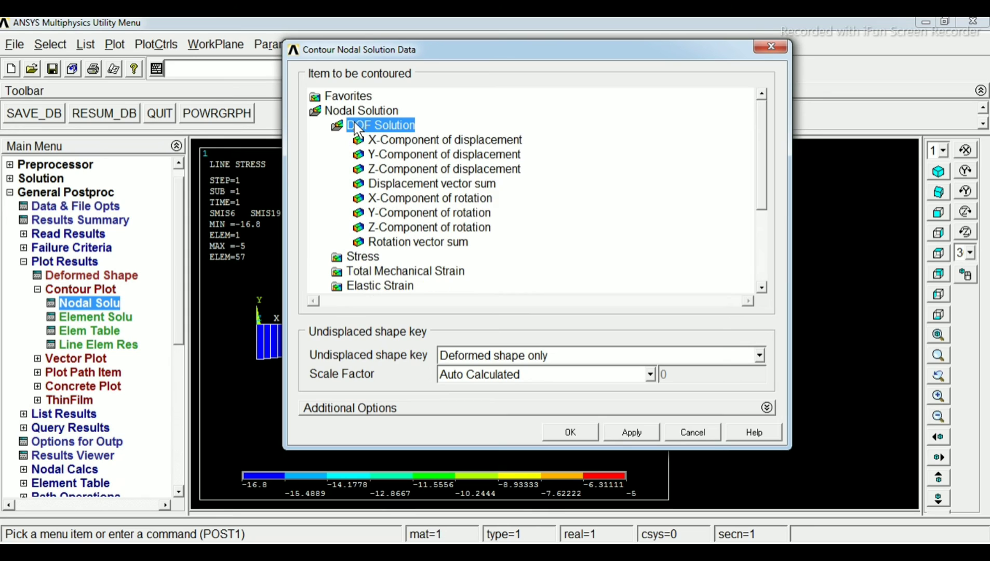
{"action": "left_click", "coordinate": [444, 154]}
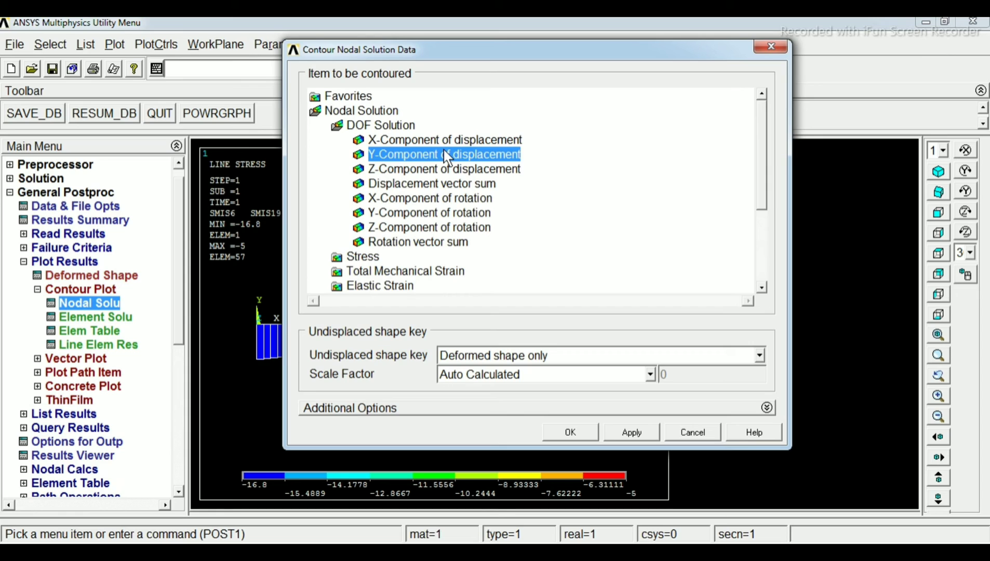
{"action": "left_click", "coordinate": [578, 430]}
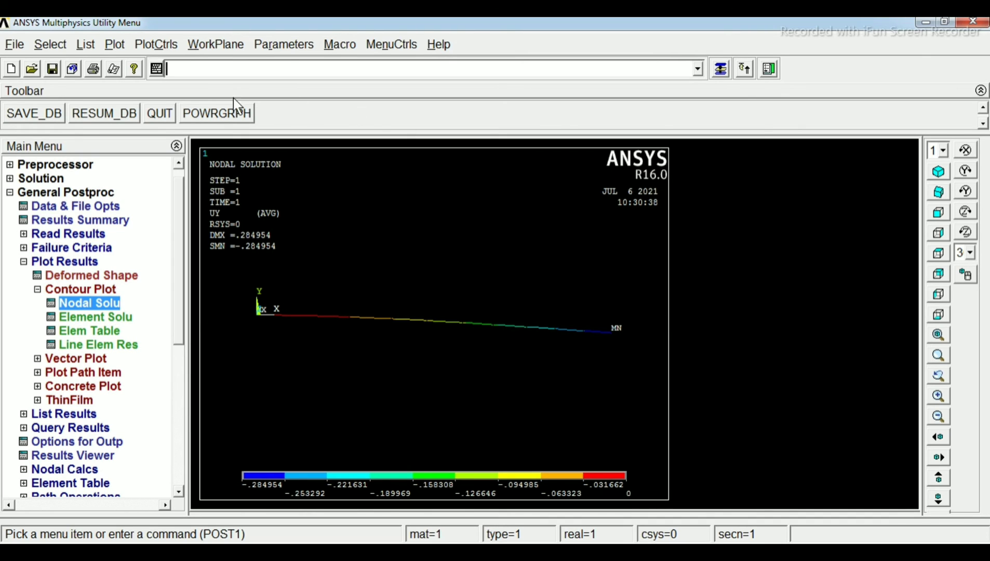
Turn on the display of element shapes for the displacement plot and compare it with the beam problem sketch in Windows Photo Viewer
{"action": "left_click", "coordinate": [154, 50]}
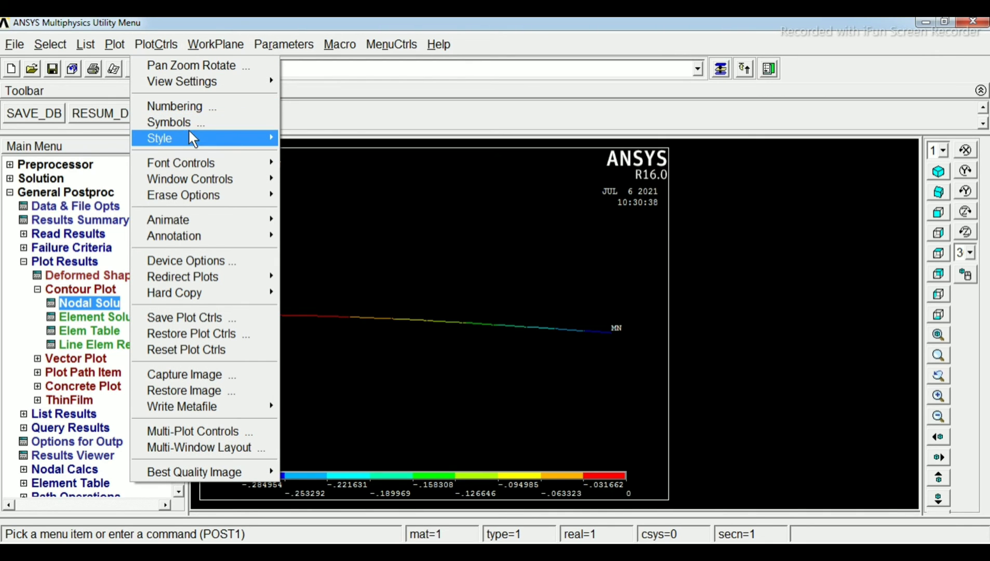
{"action": "mouse_move", "coordinate": [229, 138]}
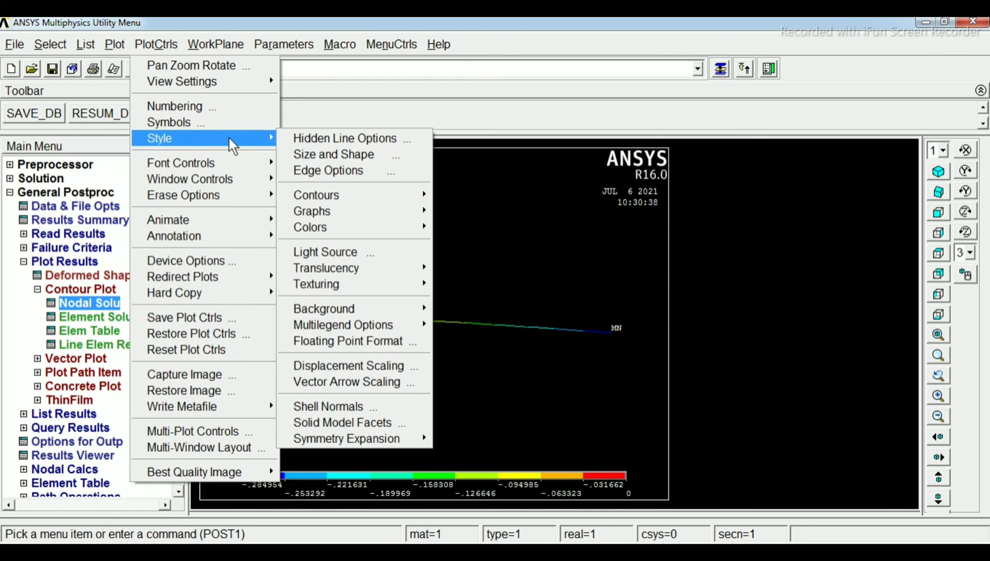
{"action": "left_click", "coordinate": [362, 154]}
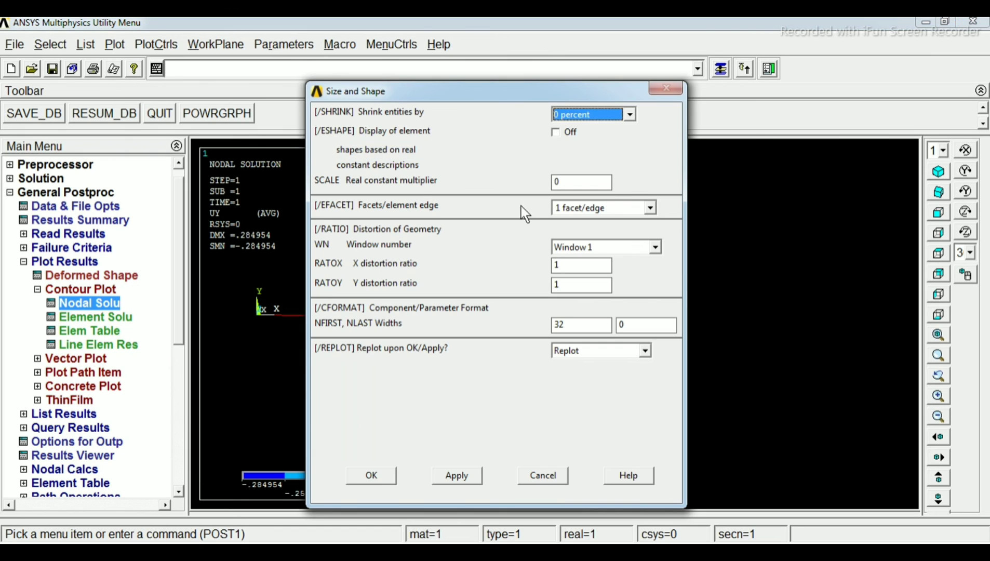
{"action": "left_click", "coordinate": [559, 133]}
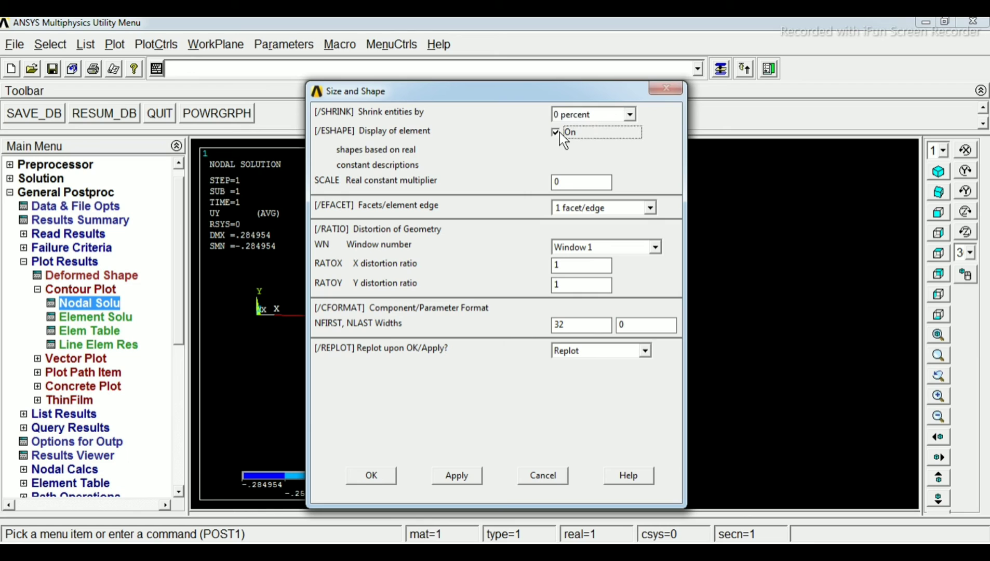
{"action": "left_click", "coordinate": [372, 475]}
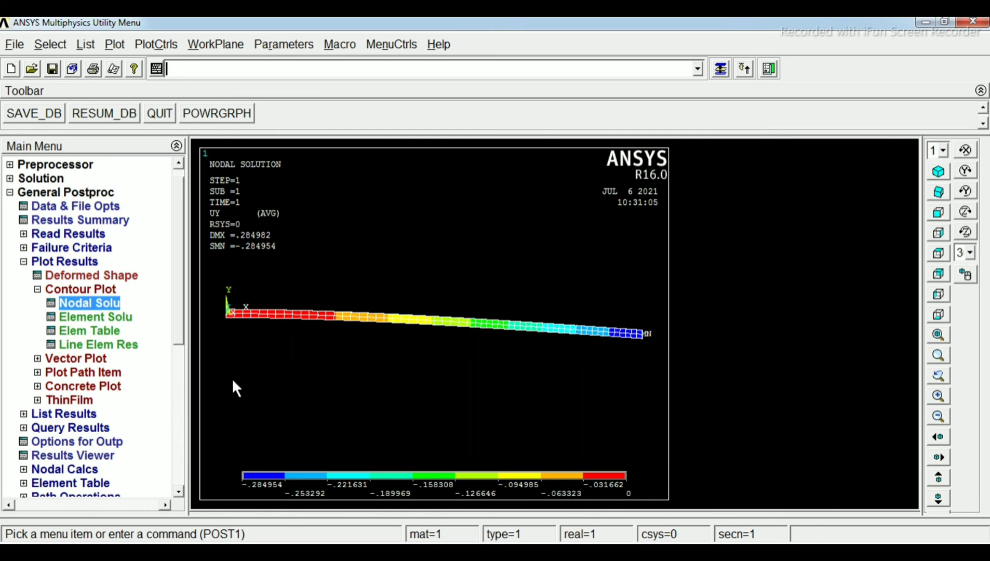
{"action": "left_click", "coordinate": [278, 551]}
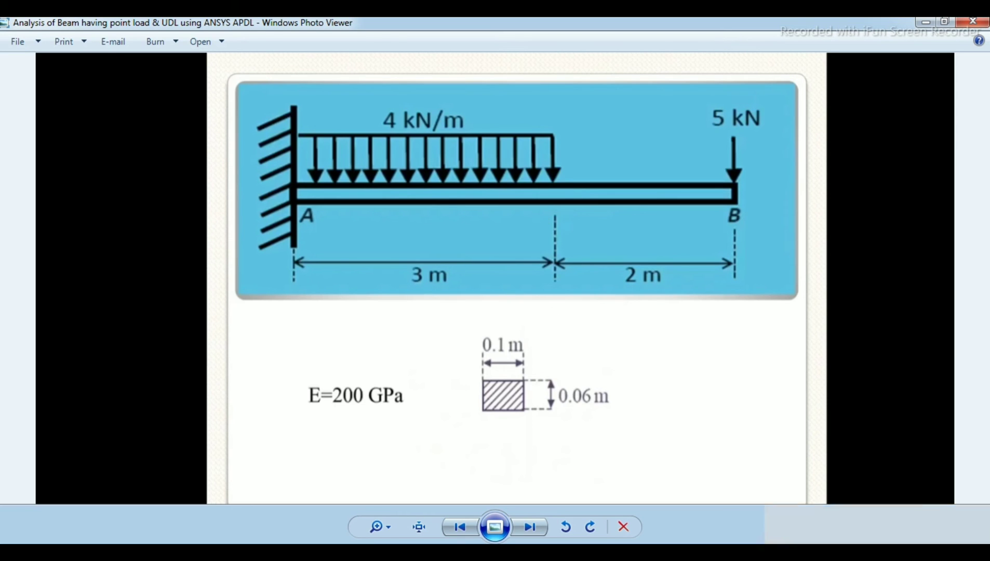
{"action": "left_click", "coordinate": [313, 552]}
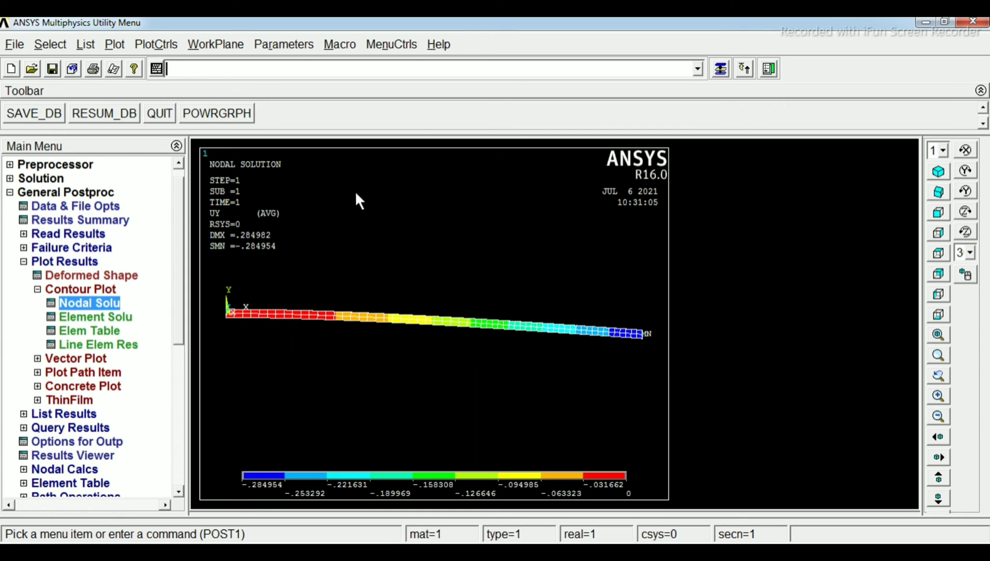
Animate the deformed shape with 10 frames, a 0.5 second time delay and the deformed shape only, and reposition the animation controller
{"action": "left_click", "coordinate": [148, 47]}
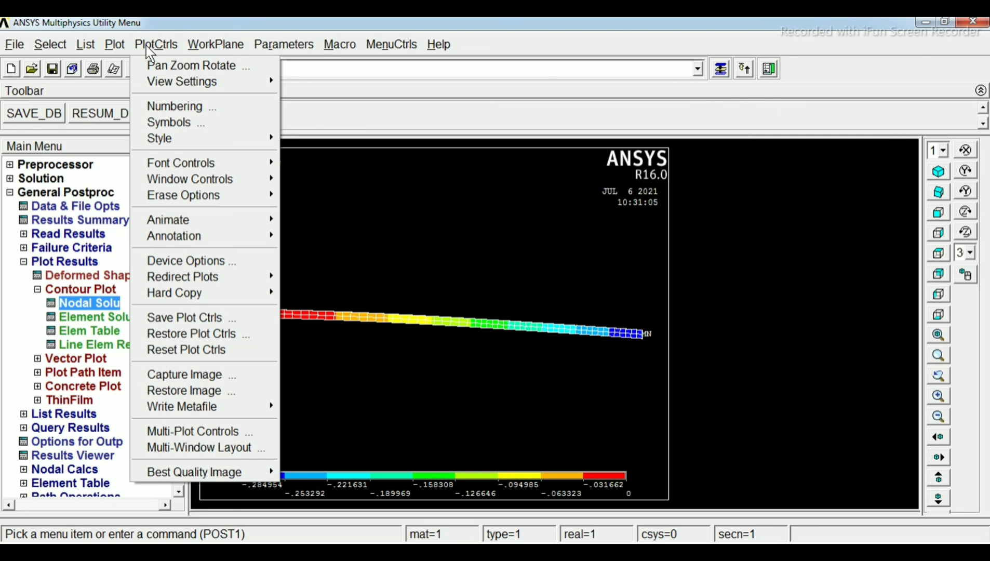
{"action": "mouse_move", "coordinate": [245, 136]}
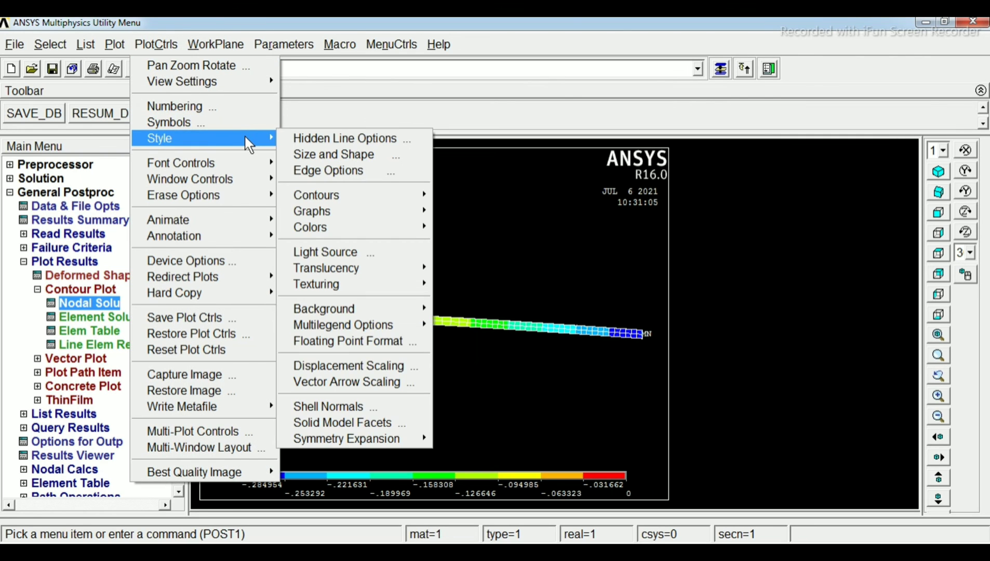
{"action": "mouse_move", "coordinate": [250, 223]}
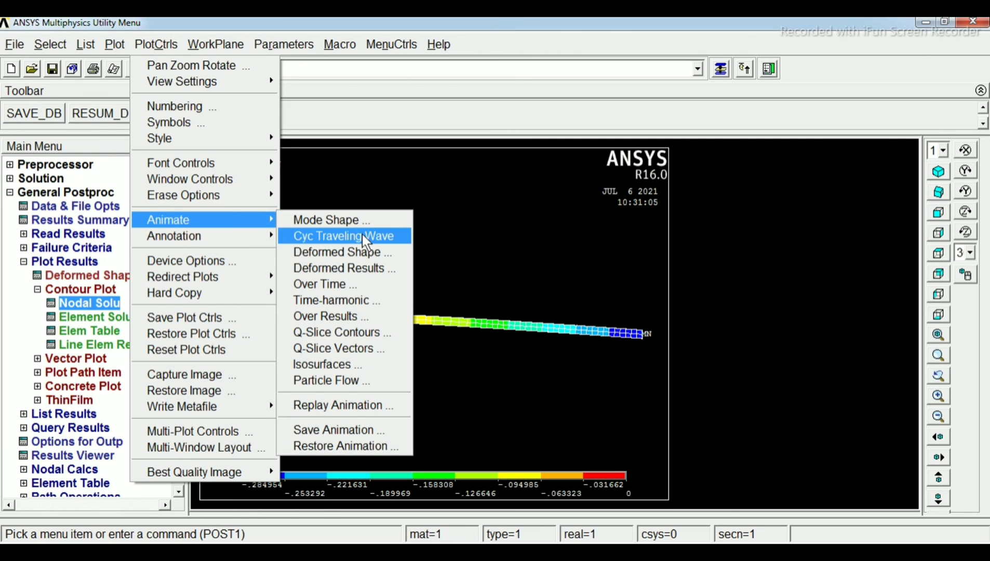
{"action": "left_click", "coordinate": [364, 251]}
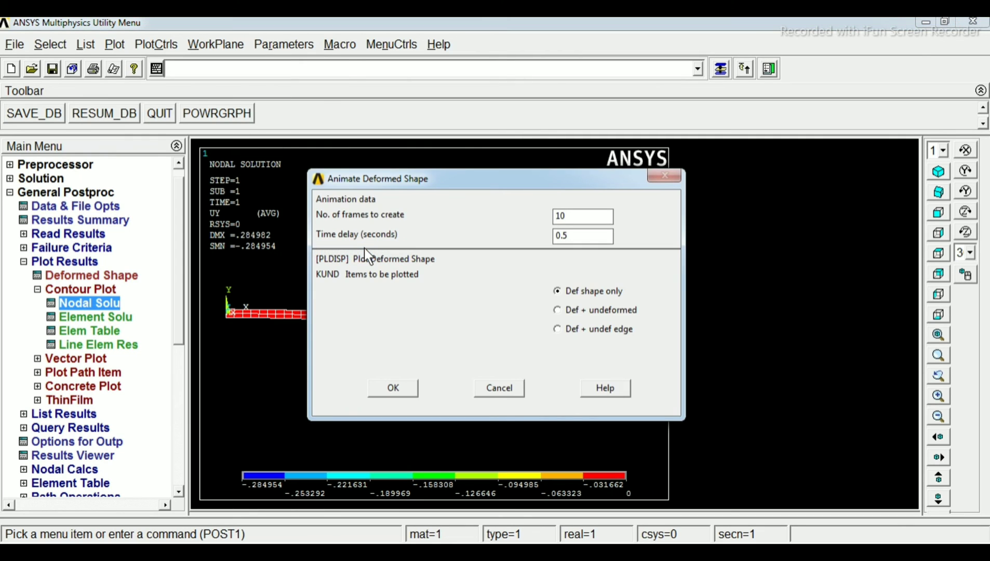
{"action": "left_click", "coordinate": [556, 291]}
{"action": "left_click", "coordinate": [397, 389]}
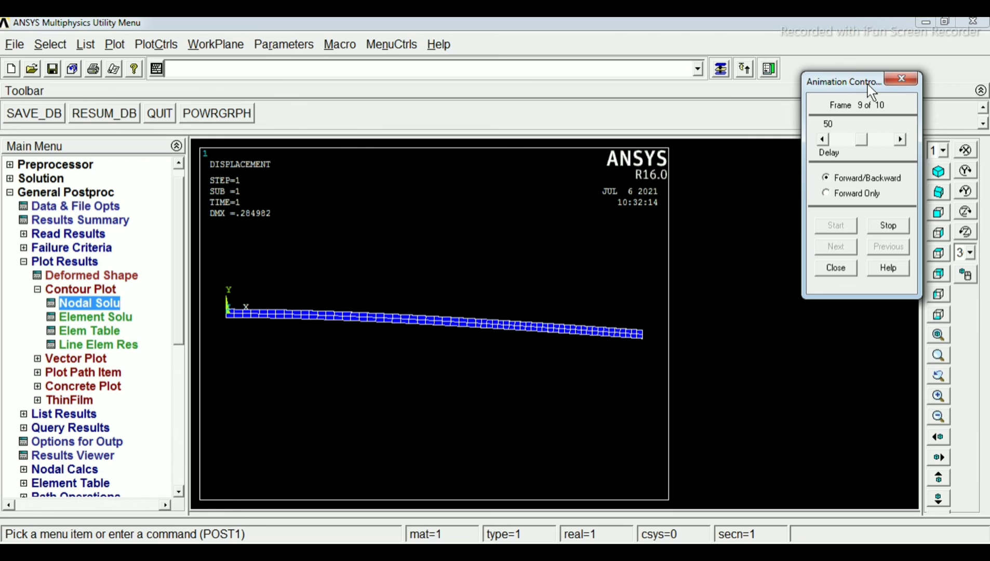
{"action": "left_click_drag", "start_coordinate": [864, 88], "coordinate": [820, 171]}
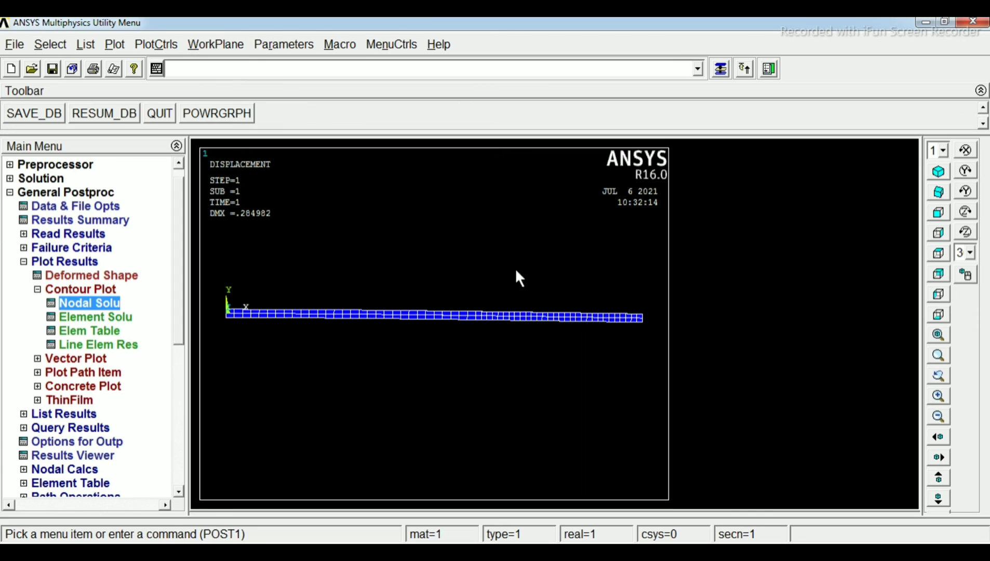
{"action": "left_click", "coordinate": [147, 46]}
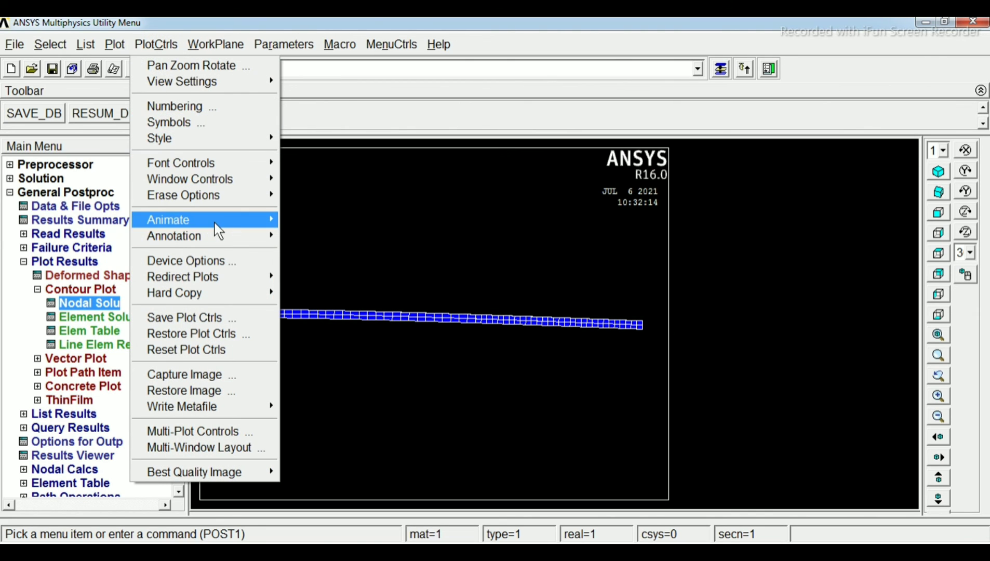
{"action": "mouse_move", "coordinate": [216, 221]}
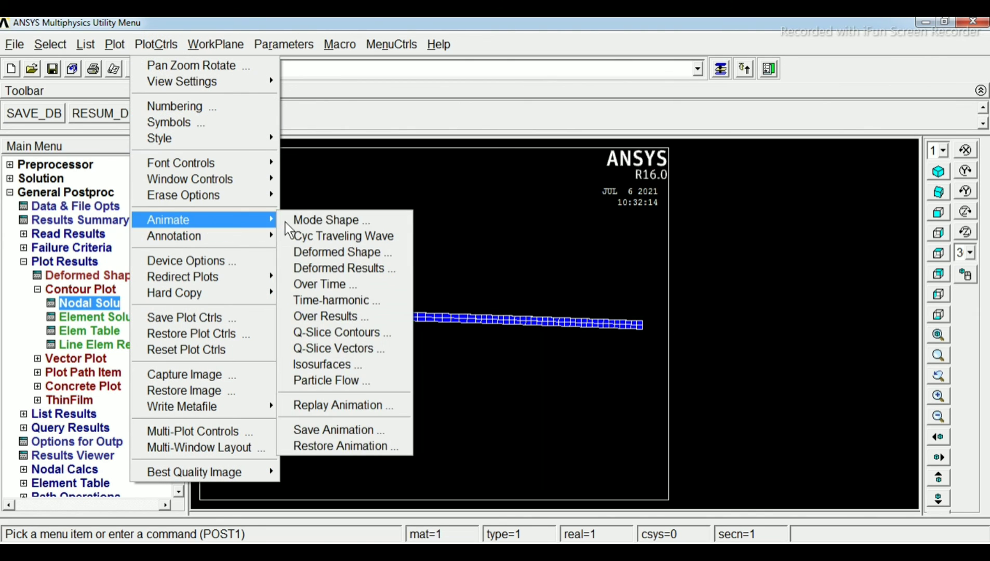
{"action": "left_click", "coordinate": [346, 251]}
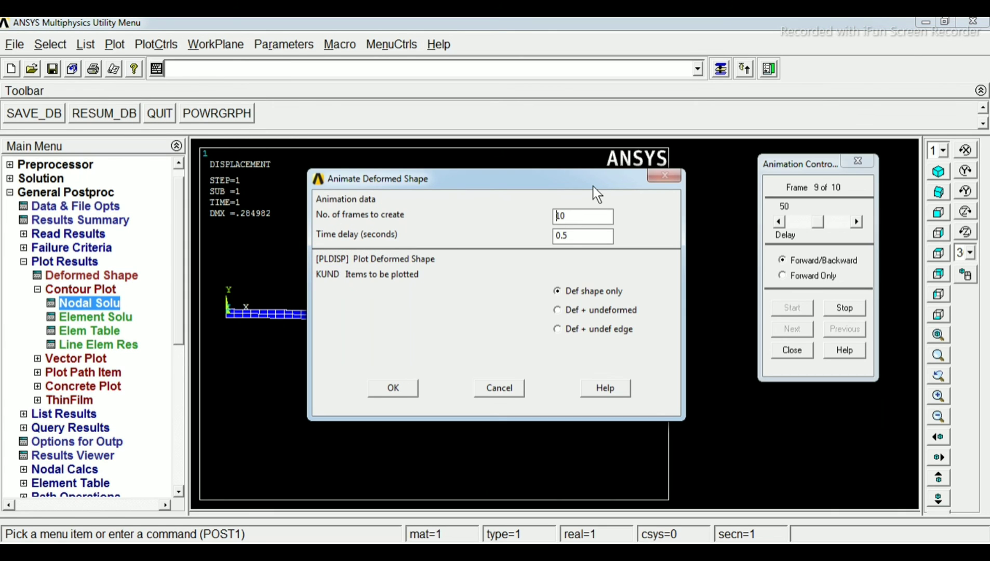
{"action": "left_click_drag", "start_coordinate": [818, 166], "coordinate": [785, 146]}
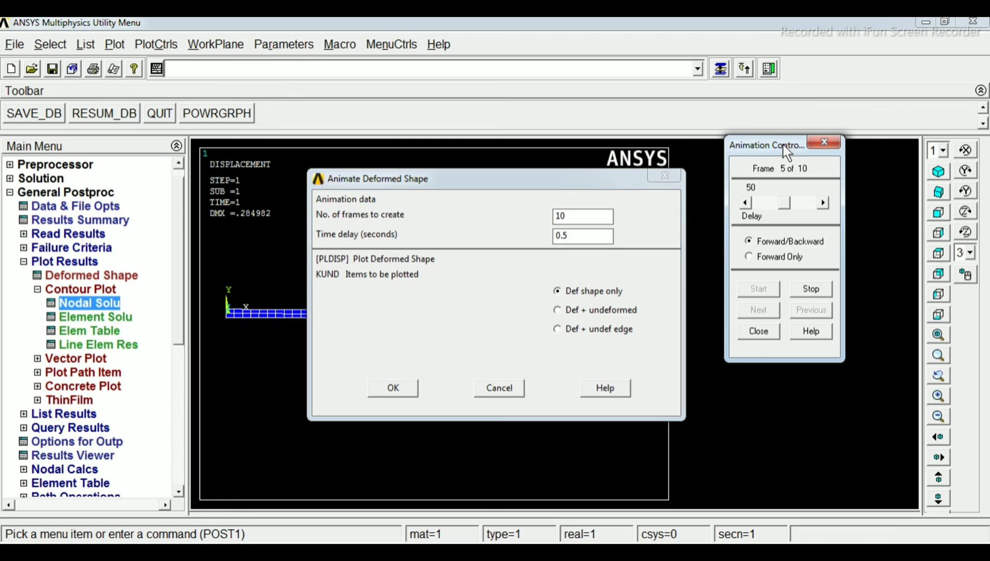
{"action": "left_click", "coordinate": [498, 388]}
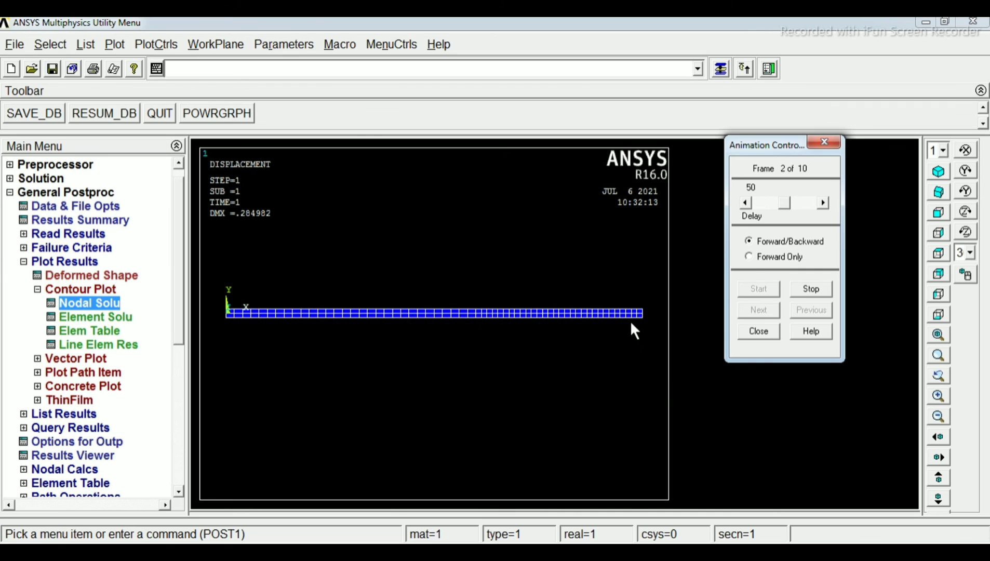
Slow the deformed shape animation to a delay of 100, speed it up to a delay of 6, then stop it and close its controller
{"action": "left_click_drag", "start_coordinate": [784, 205], "coordinate": [808, 210]}
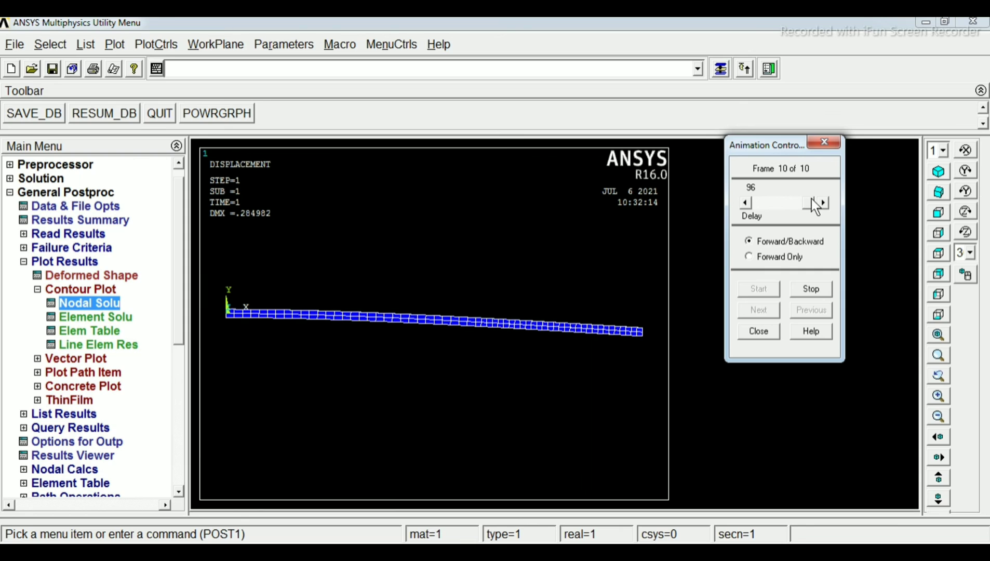
{"action": "left_click", "coordinate": [825, 202]}
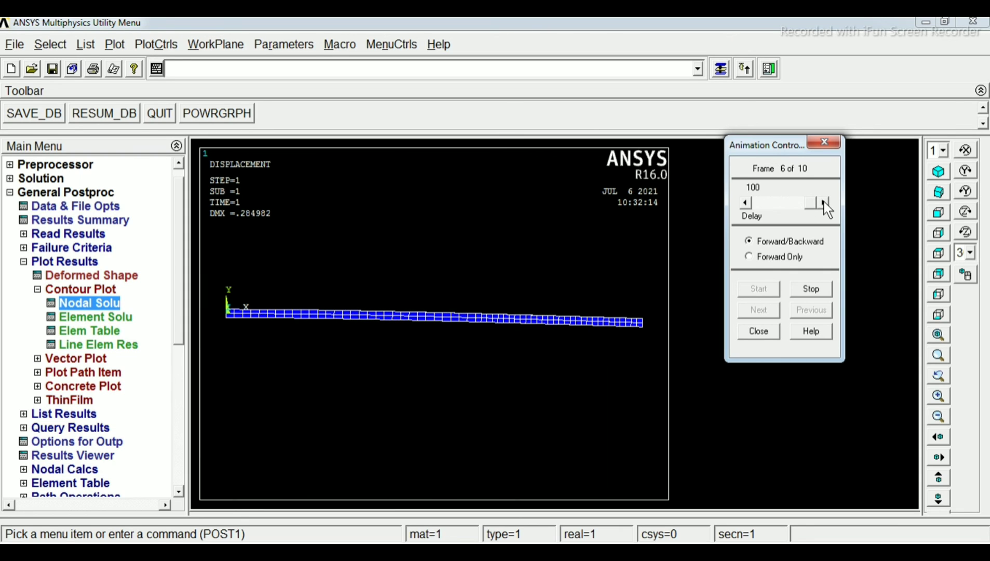
{"action": "left_click_drag", "start_coordinate": [818, 206], "coordinate": [764, 210]}
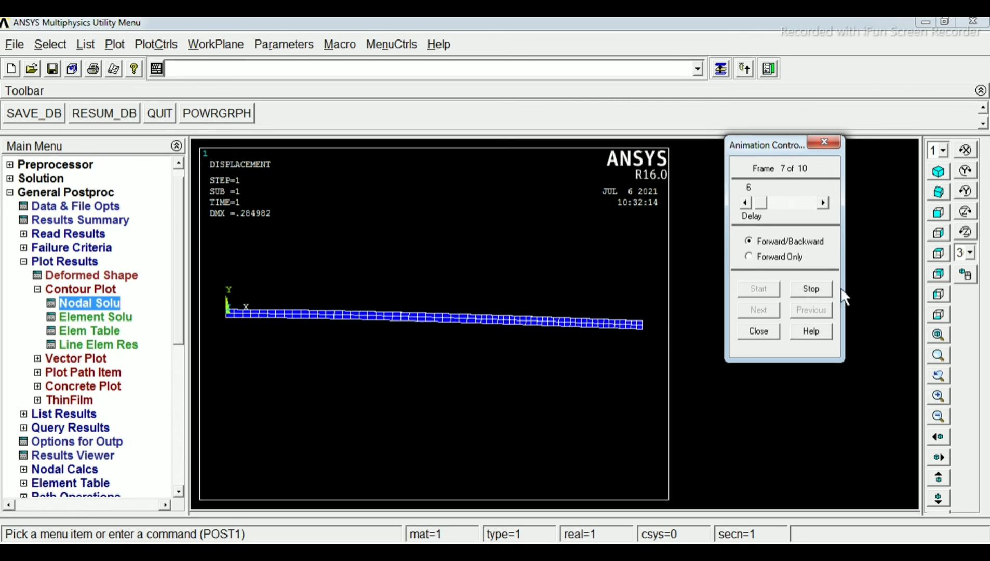
{"action": "left_click", "coordinate": [809, 287]}
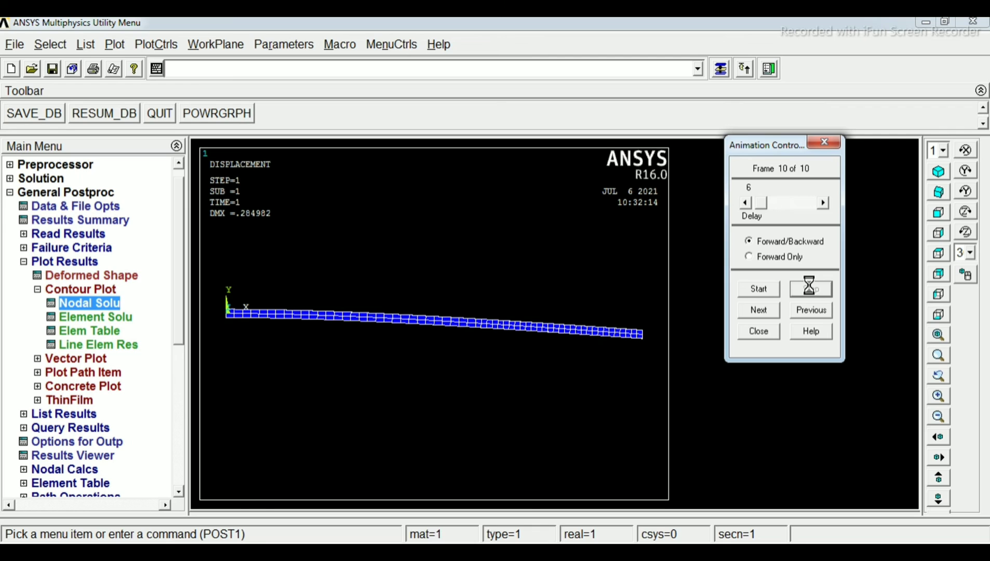
{"action": "left_click", "coordinate": [765, 331]}
Show the deformed beam in isometric view and examine its element shapes along the length
{"action": "left_click", "coordinate": [938, 171]}
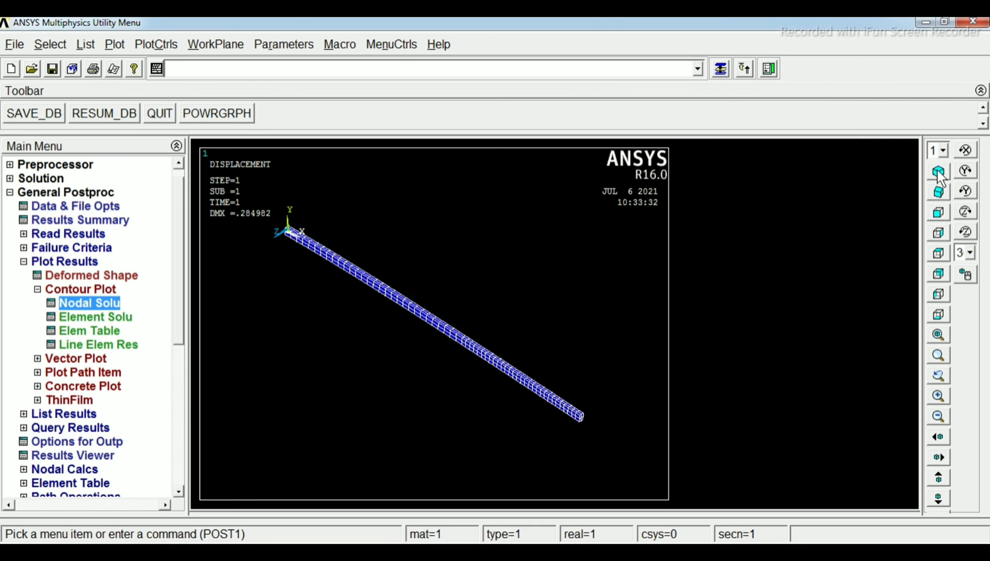
{"action": "scroll", "coordinate": [501, 353], "scroll_direction": "down", "scroll_amount": 1}
{"action": "scroll", "coordinate": [500, 353], "scroll_direction": "up", "scroll_amount": 2}
{"action": "scroll", "coordinate": [500, 353], "scroll_direction": "up", "scroll_amount": 1}
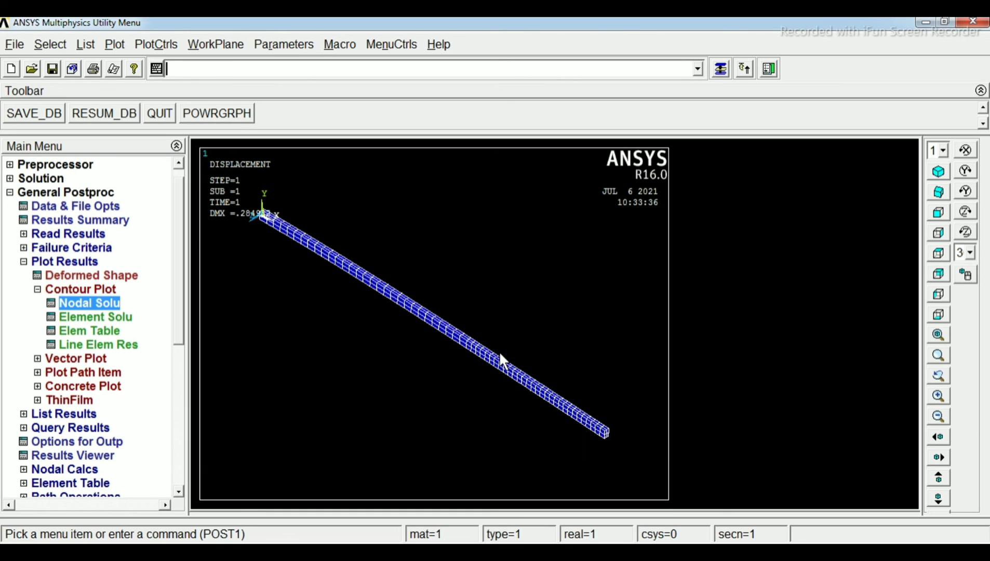
{"action": "scroll", "coordinate": [500, 353], "scroll_direction": "down", "scroll_amount": 1}
{"action": "scroll", "coordinate": [499, 351], "scroll_direction": "down", "scroll_amount": 1}
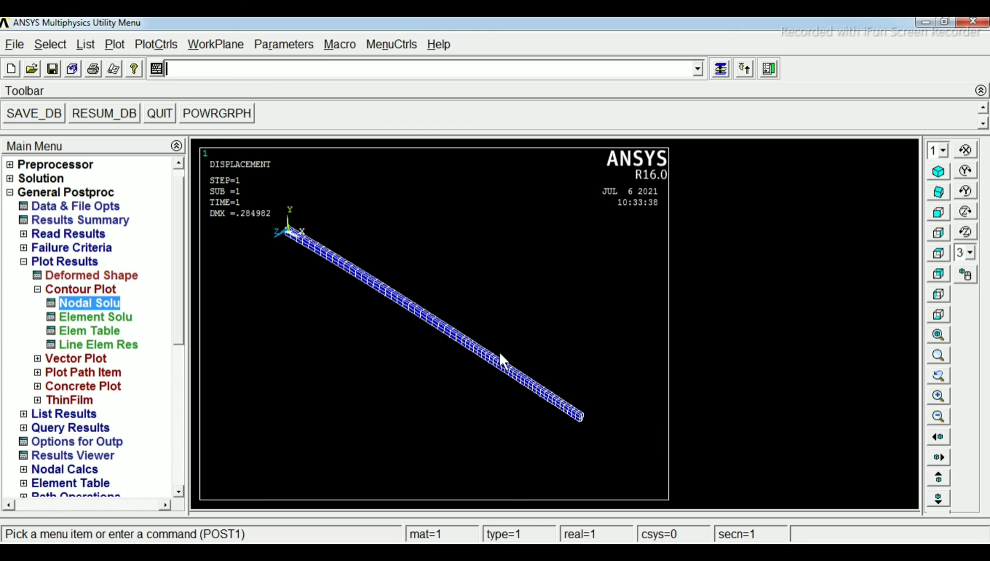